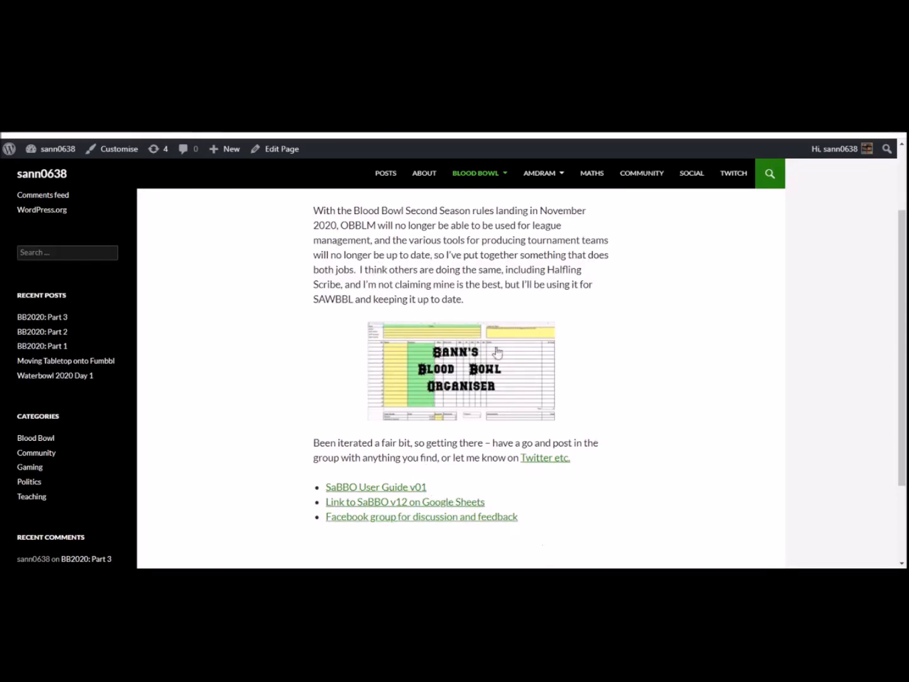
- Open the SaBBO v12 Google Sheets link from the SaBBO page
scroll(590, 368, up, 3)
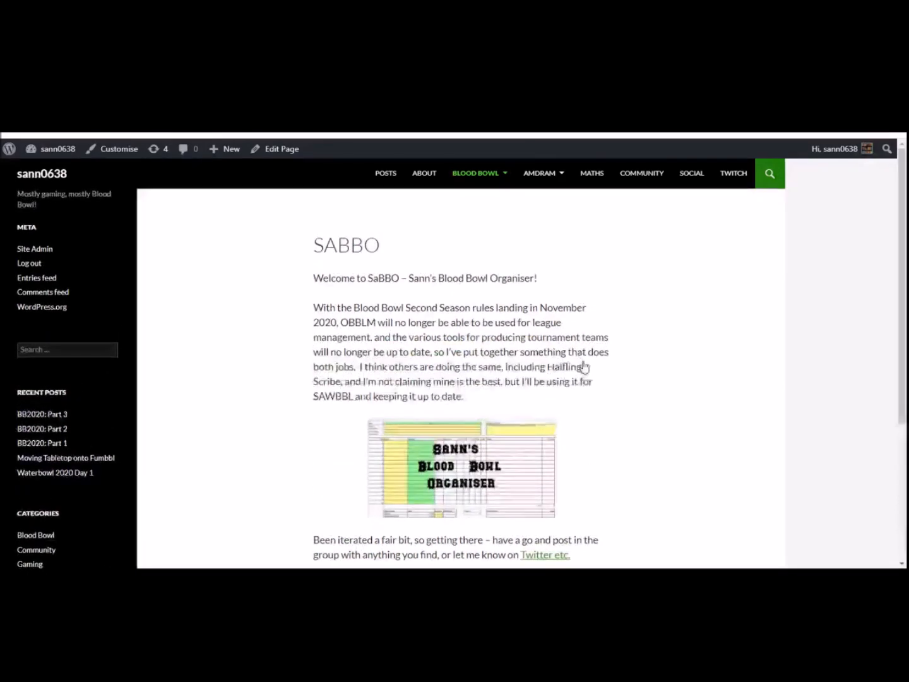
scroll(586, 366, down, 5)
scroll(586, 366, up, 1)
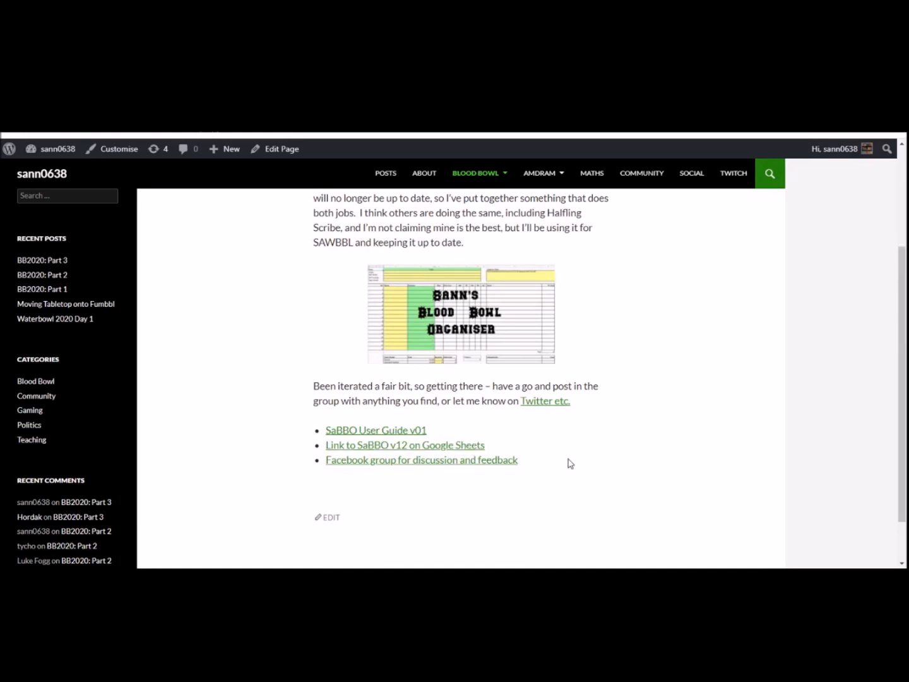
click(438, 450)
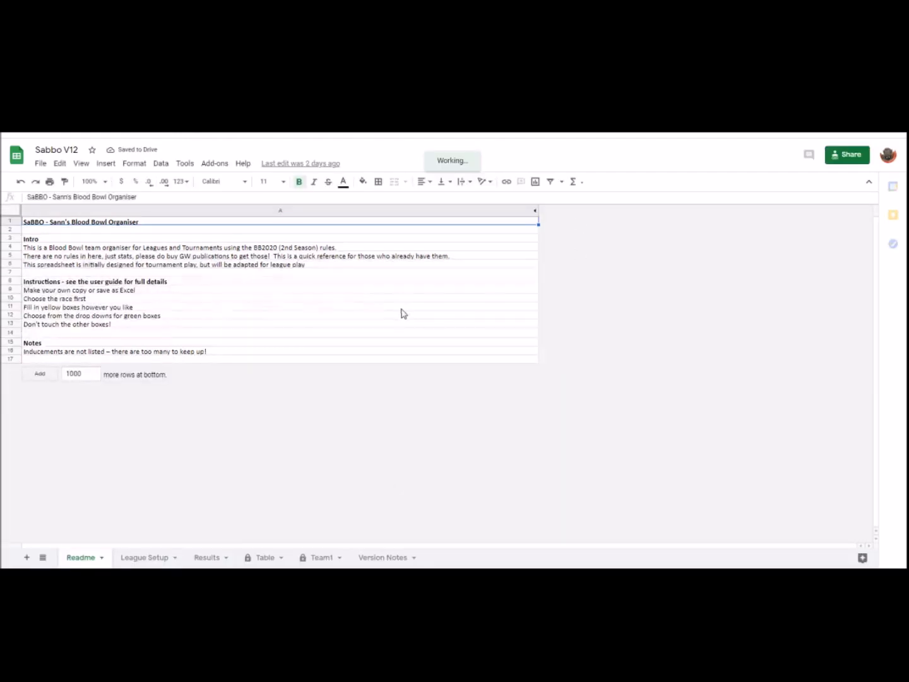
- Make a copy of the Sabbo V12 spreadsheet named "Sabbo Demo Version"
click(42, 165)
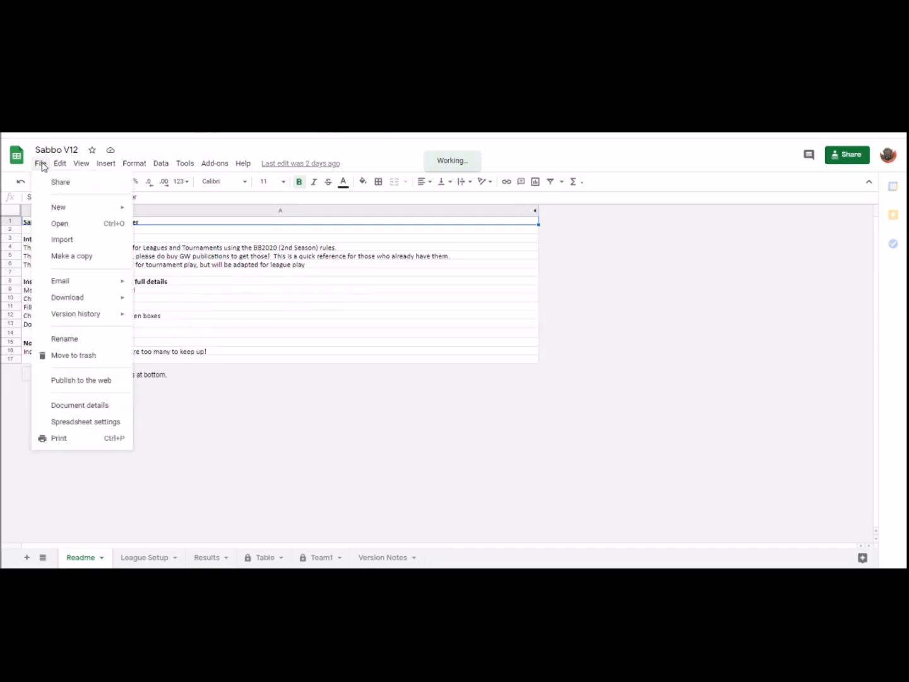
click(90, 259)
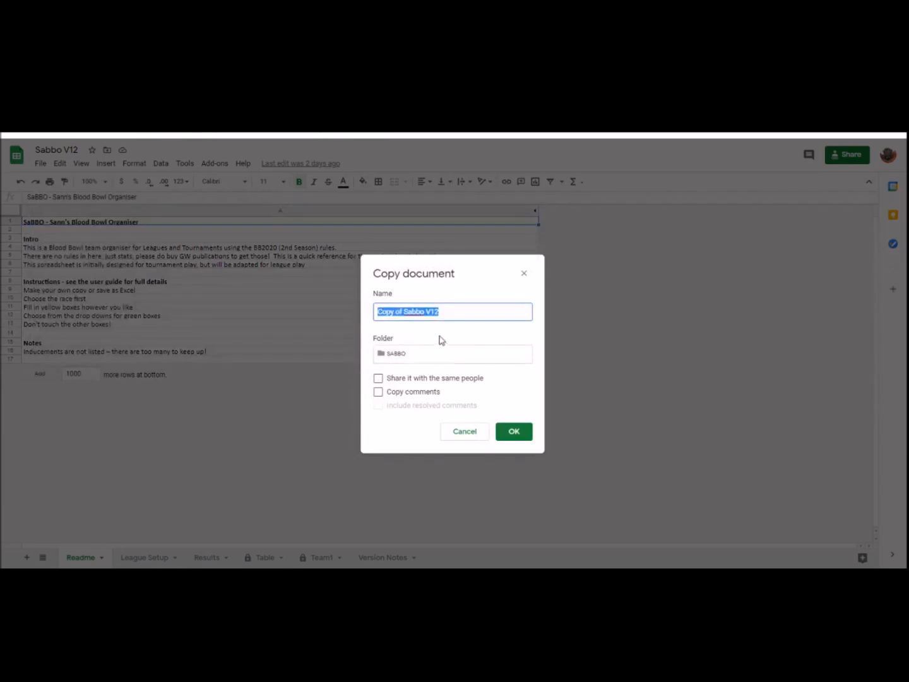
text(Sabbo Test)
key(BackSpace)
key(BackSpace)
key(BackSpace)
key(BackSpace)
text(Demo Version)
click(513, 432)
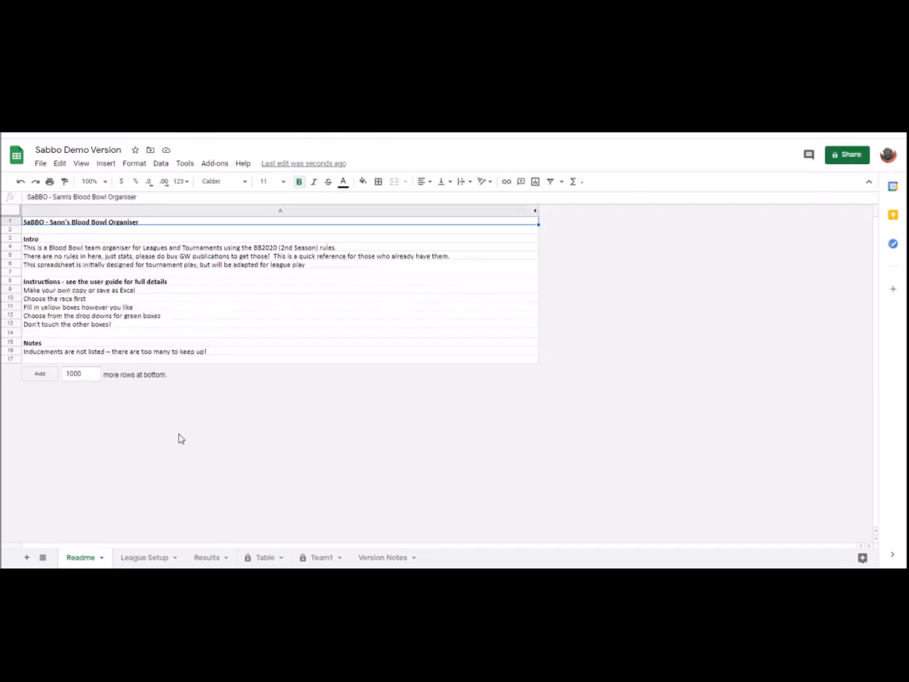
- Set Points per TD and Points per Cas to 0 on the League Setup sheet
click(161, 561)
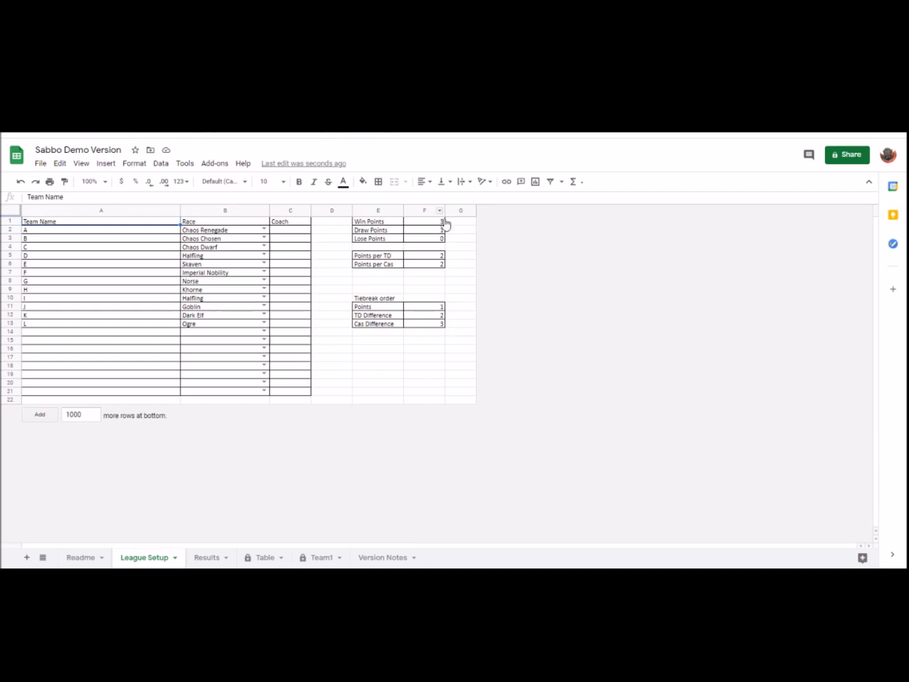
click(442, 256)
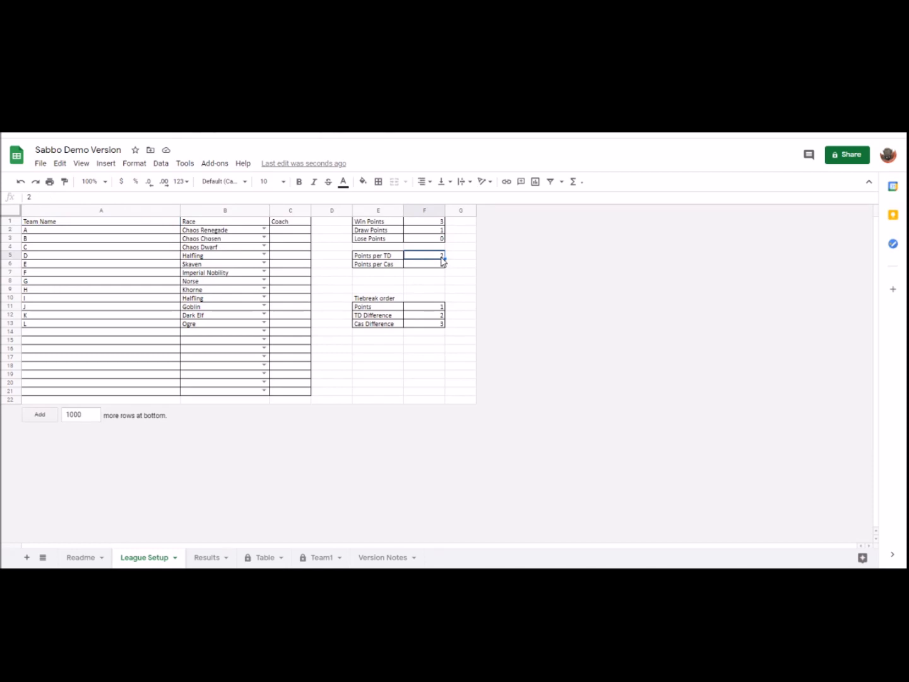
text(0)
key(Return)
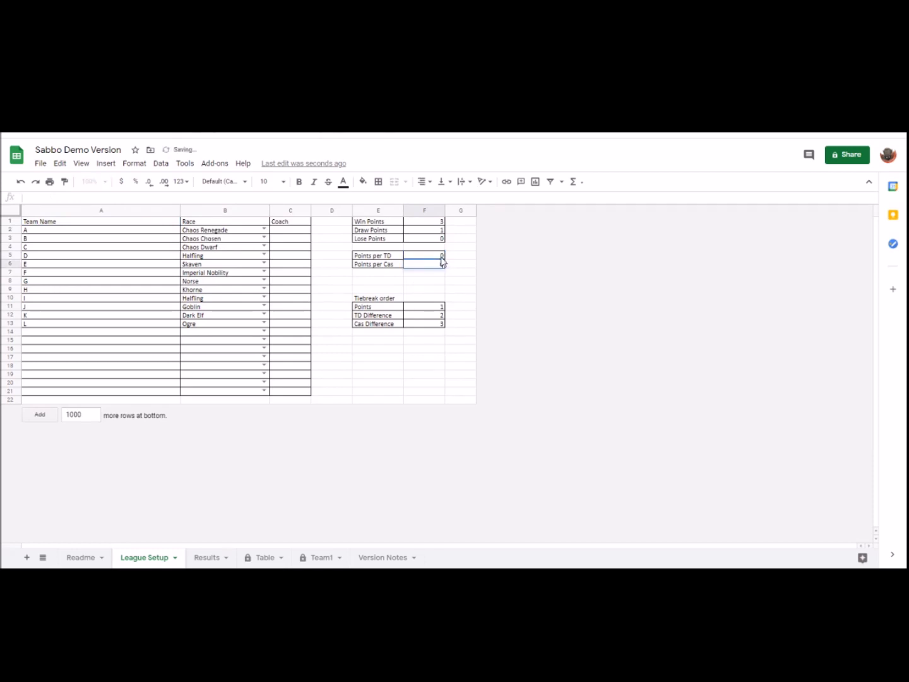
click(424, 351)
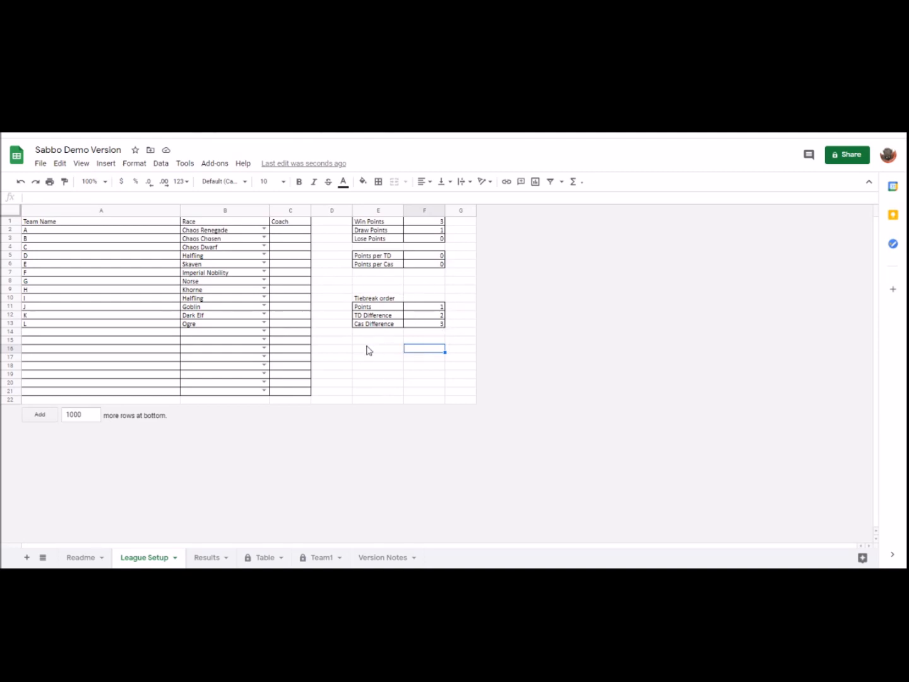
- On the Results sheet, view the first match's home and away team options and its write-up cell
click(208, 557)
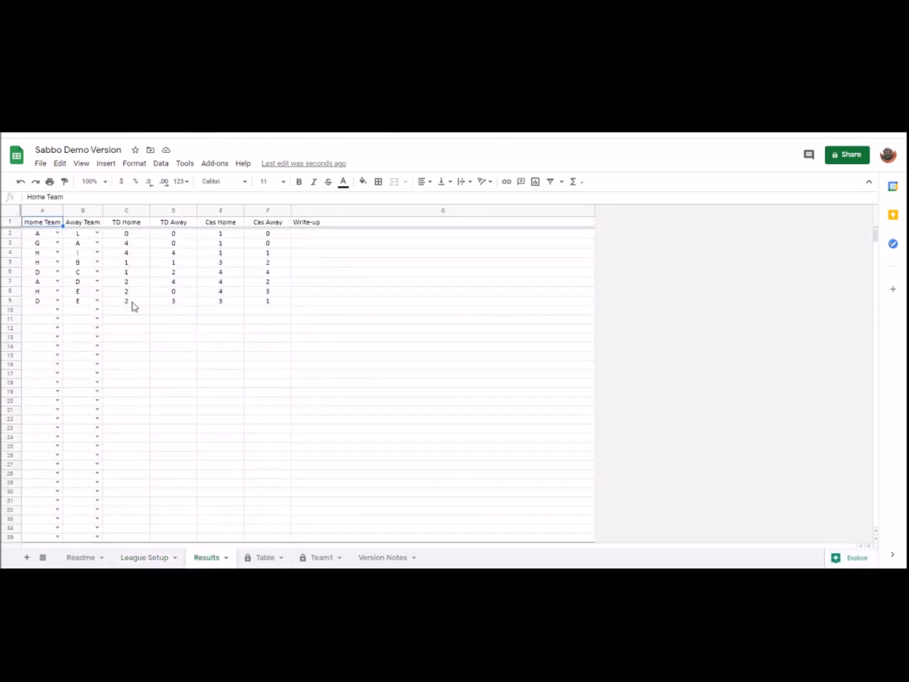
click(57, 233)
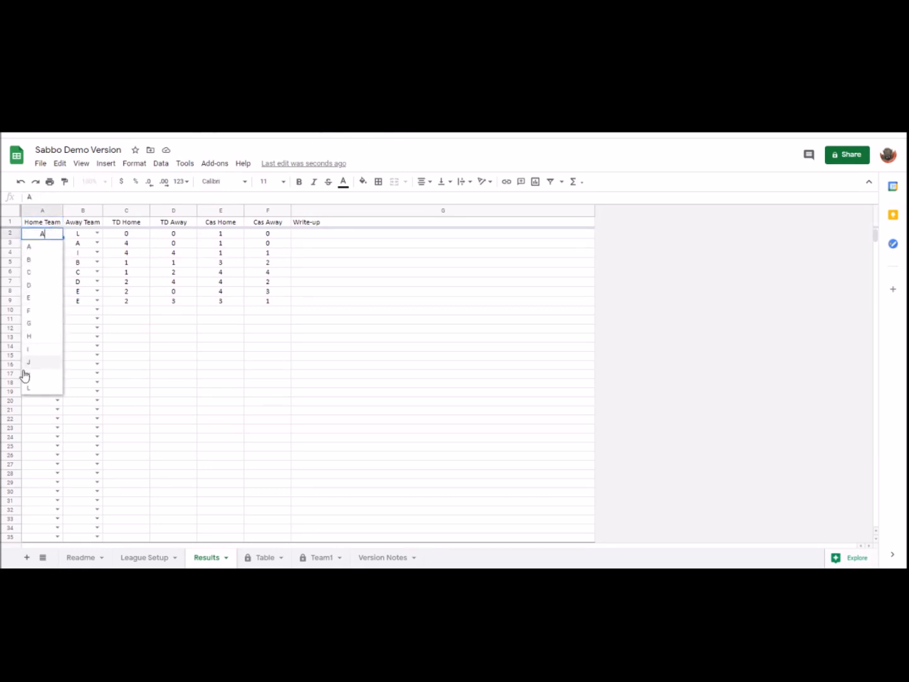
click(98, 233)
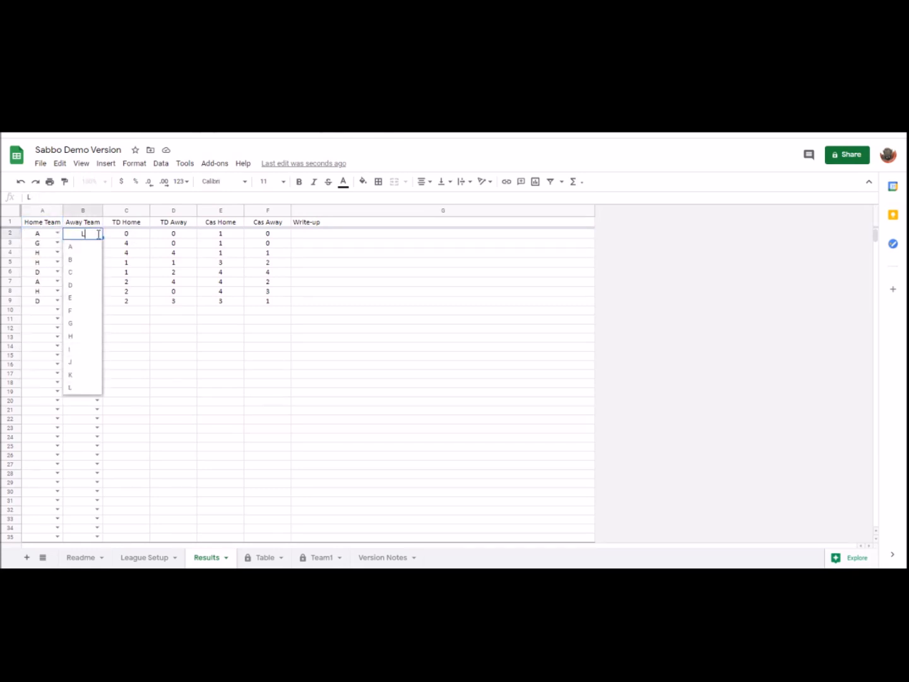
click(149, 329)
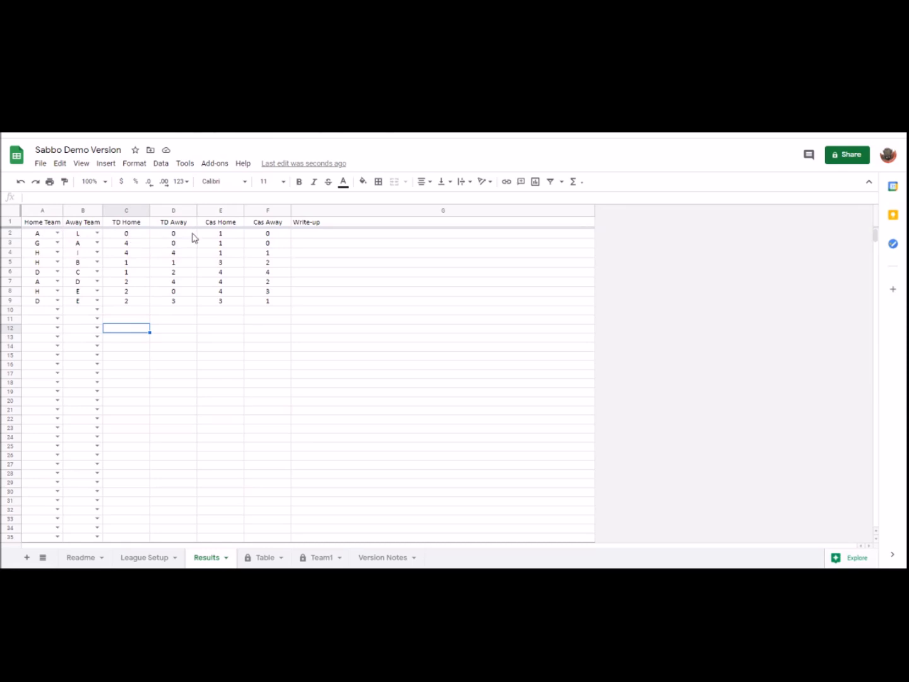
click(351, 234)
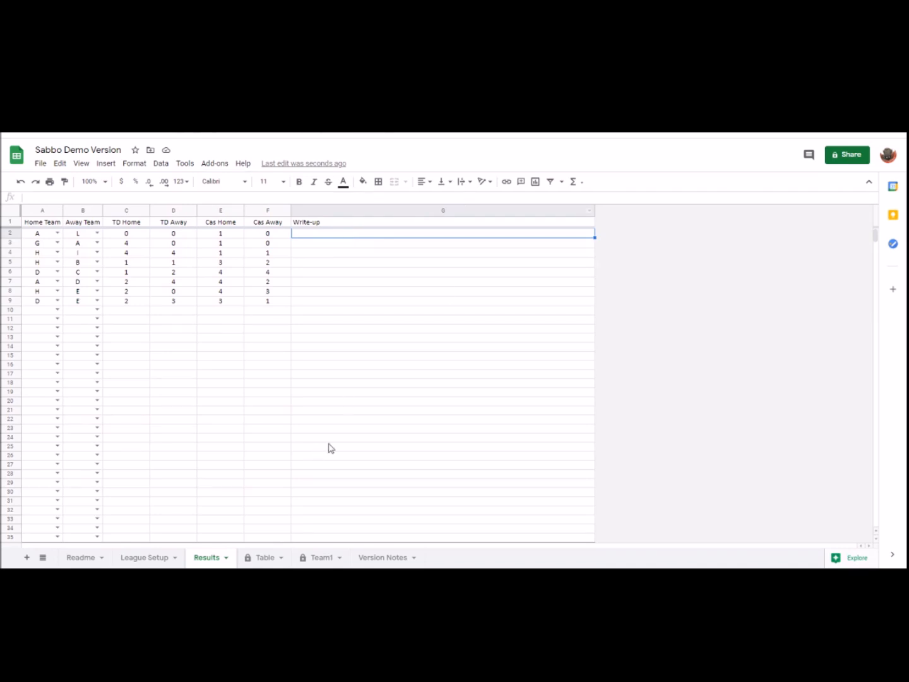
- Open the Table sheet and try to overwrite the top-ranked team's TD Diff with "fgfg"
click(266, 558)
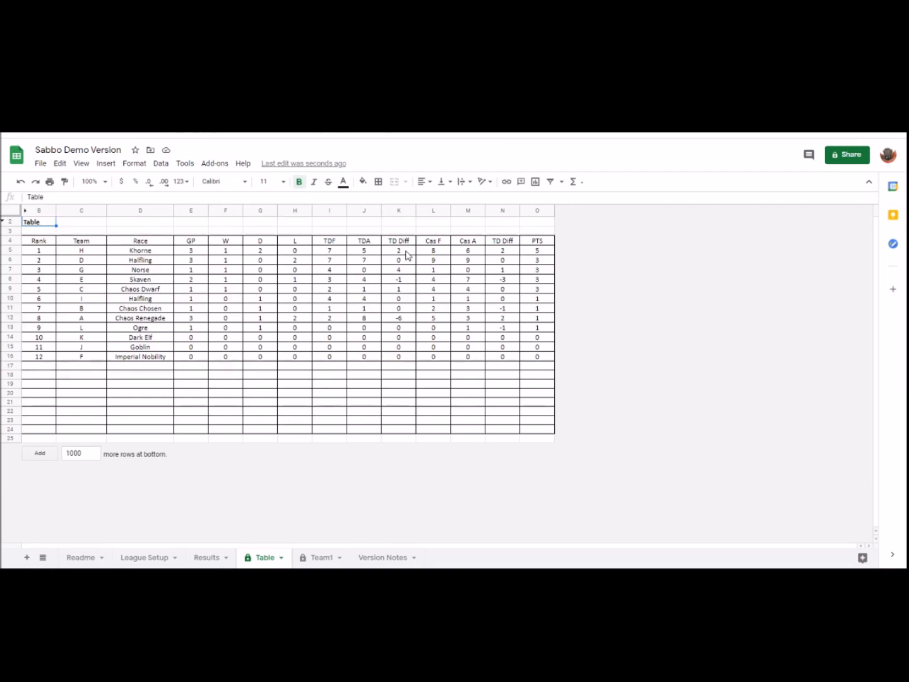
click(406, 253)
text(fgfg)
key(Escape)
key(ctrl+Home)
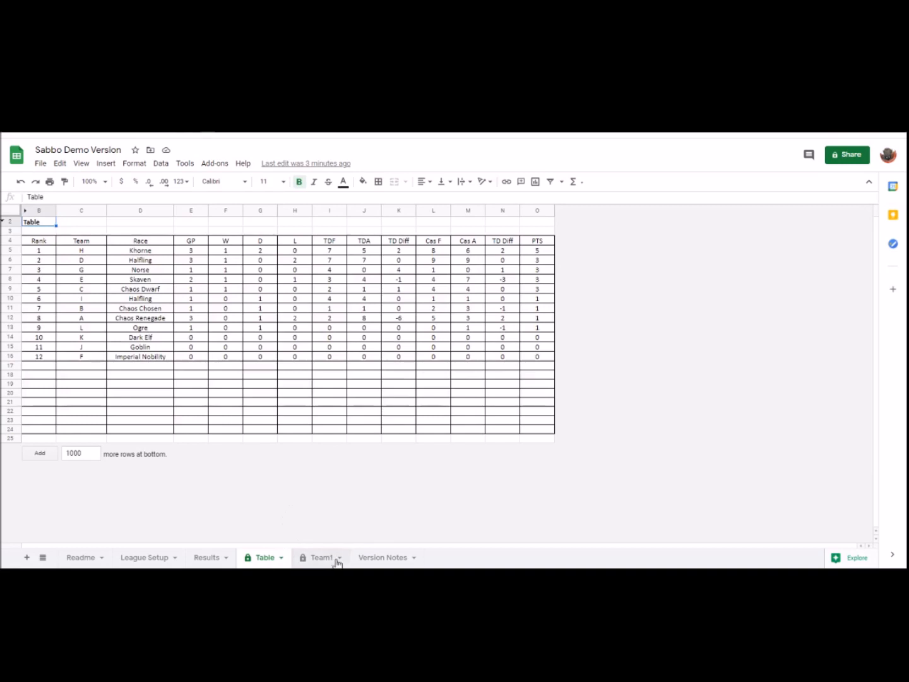
right_click(270, 560)
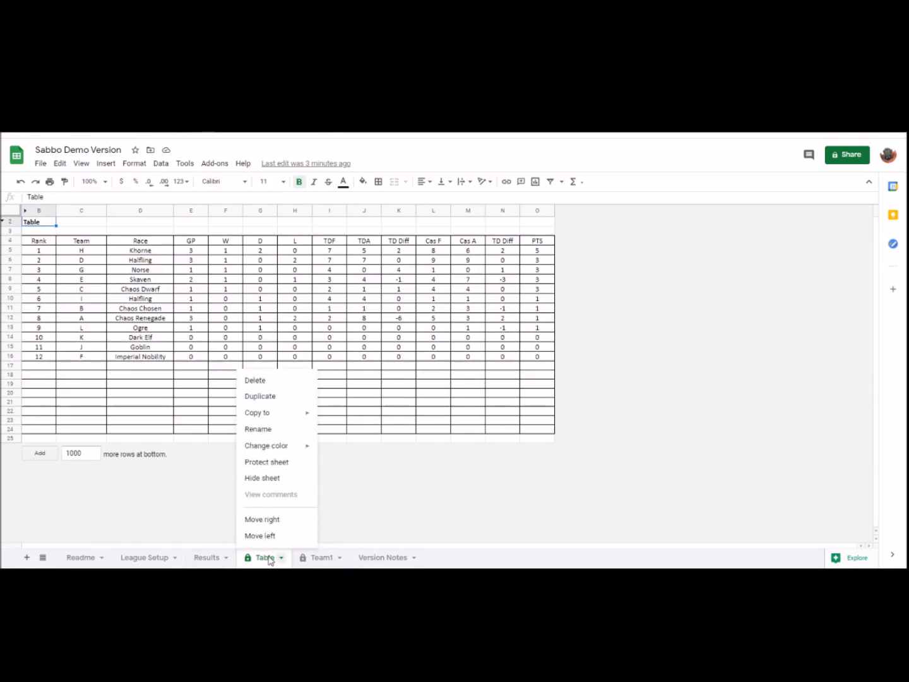
click(382, 465)
- Show the Team1 sheet at 50% zoom and review the race options and player 1's position options
click(323, 558)
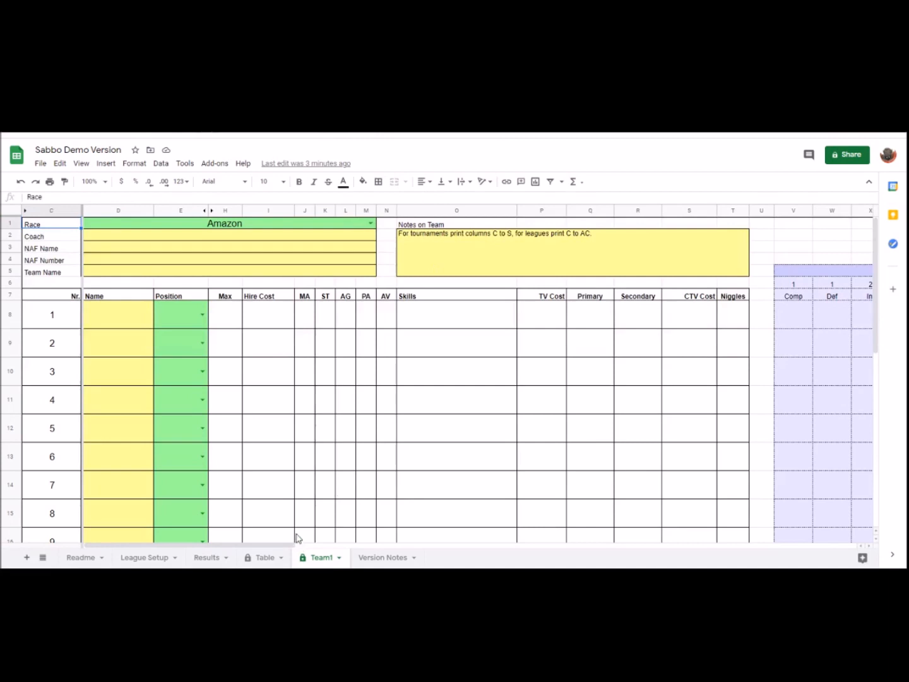
click(105, 182)
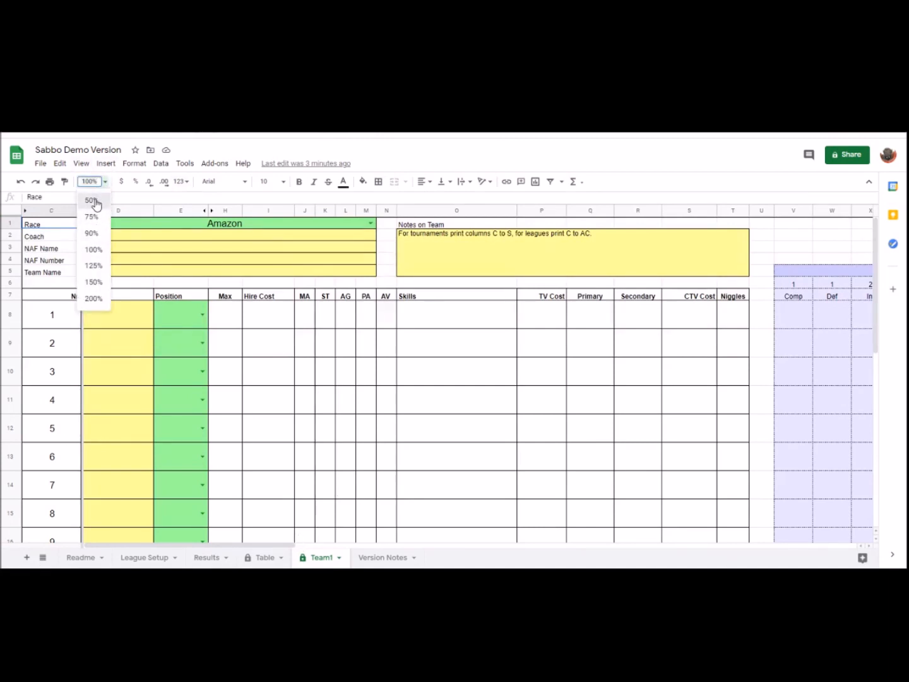
click(94, 201)
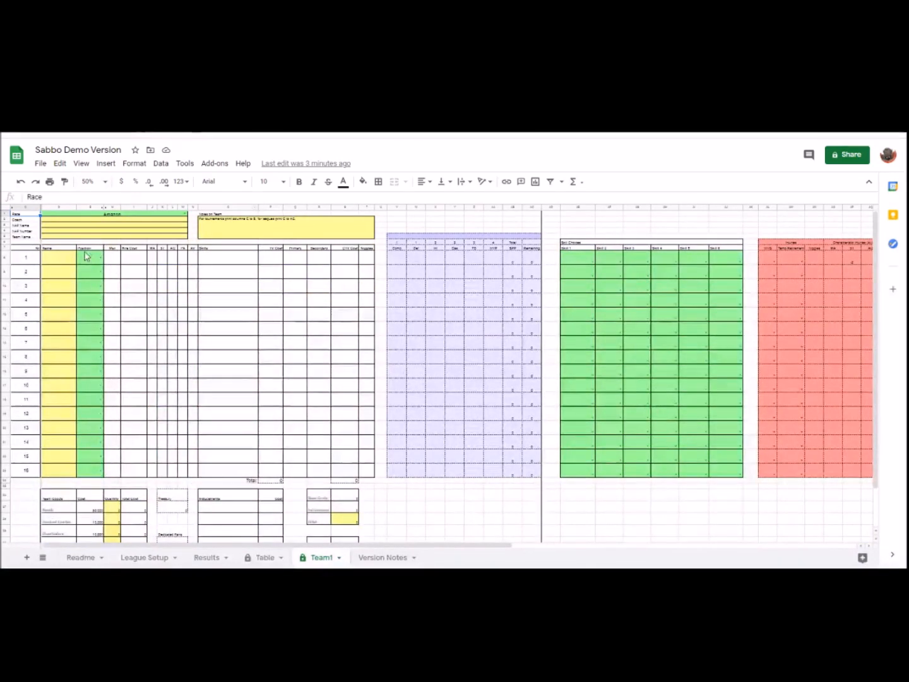
click(123, 216)
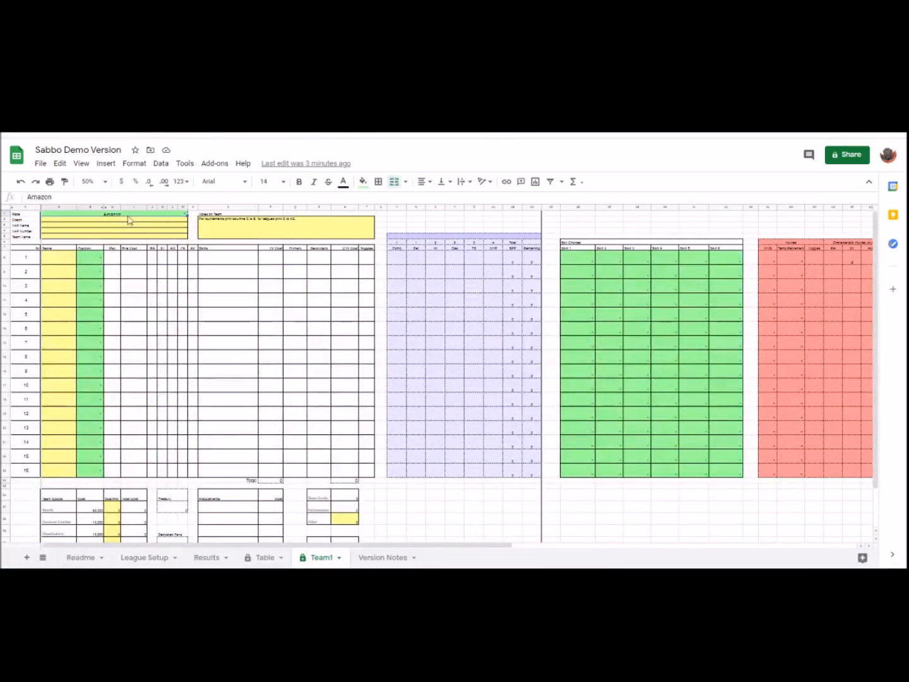
click(185, 215)
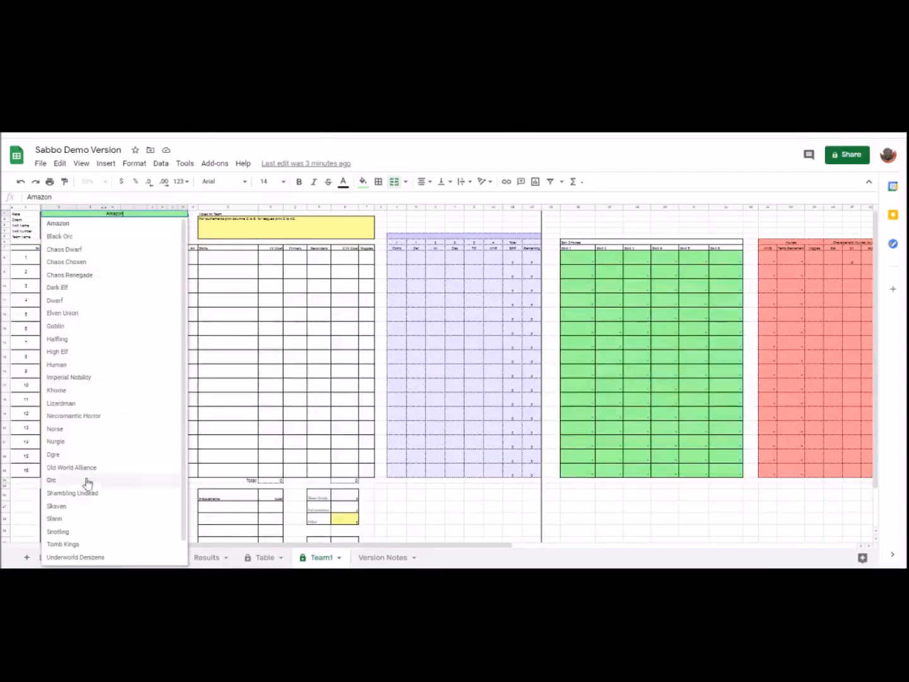
click(274, 319)
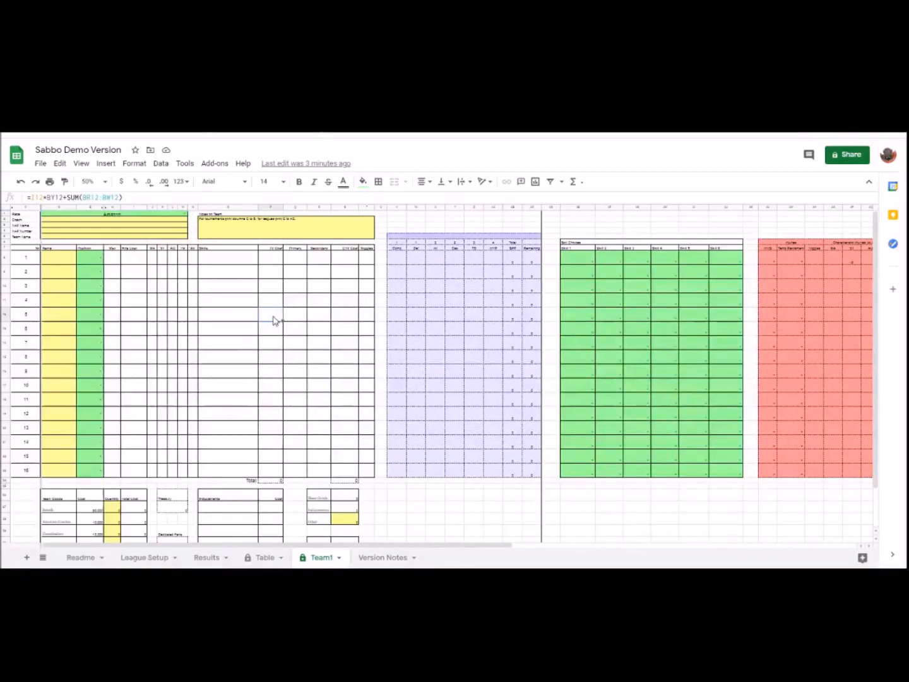
click(100, 258)
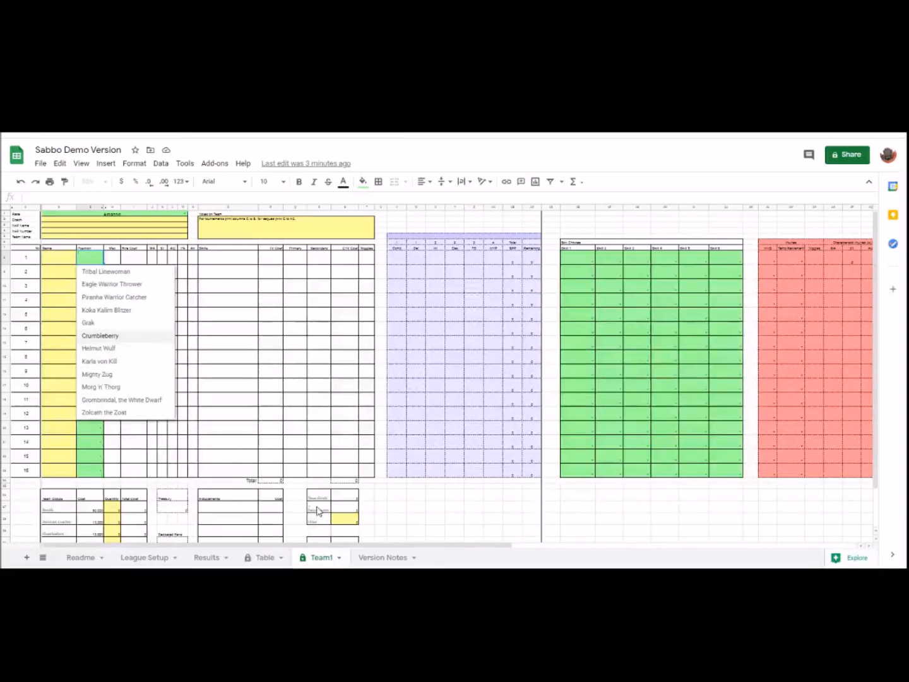
click(278, 429)
- Examine the inducements section and the inducements total formula below the Team1 roster
scroll(304, 435, down, 2)
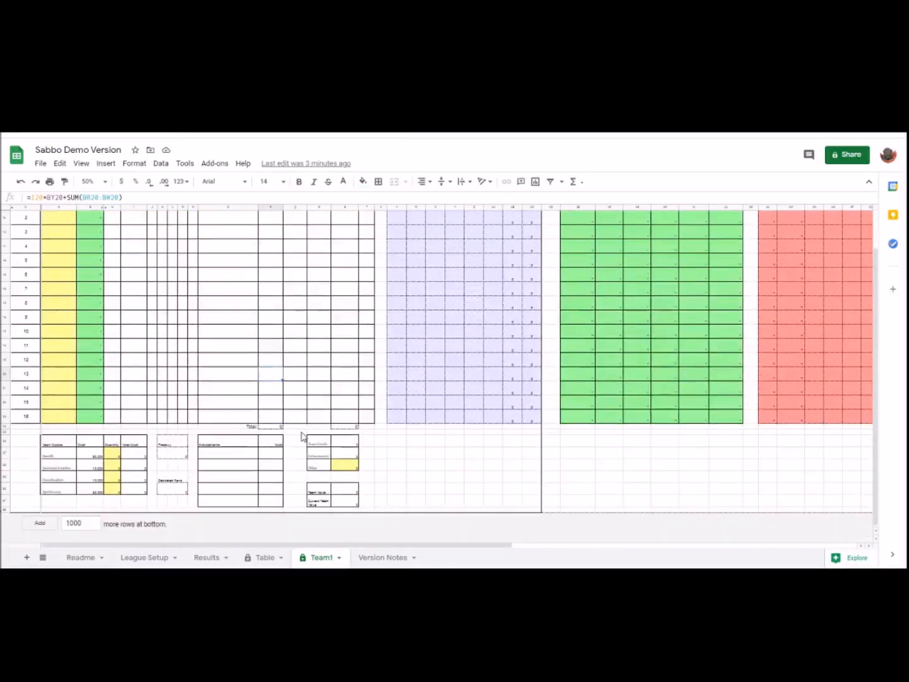
click(245, 457)
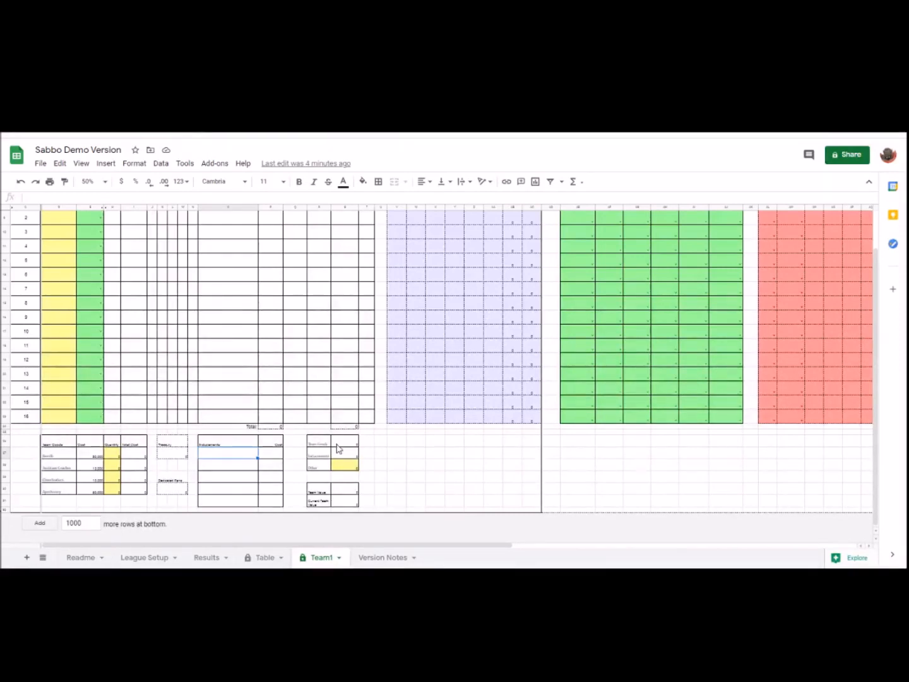
scroll(295, 460, up, 3)
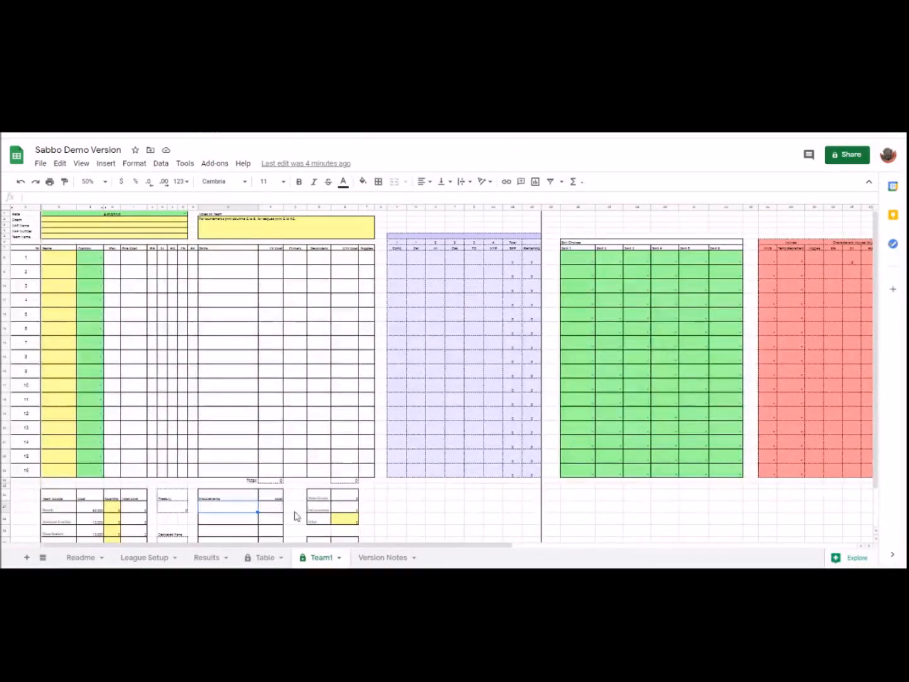
scroll(316, 442, down, 3)
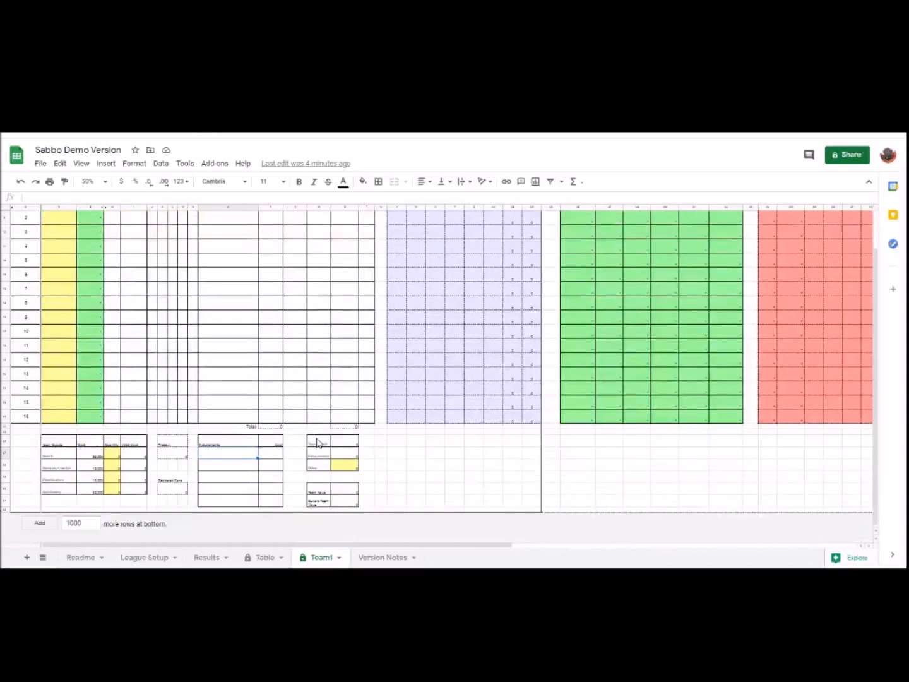
click(354, 454)
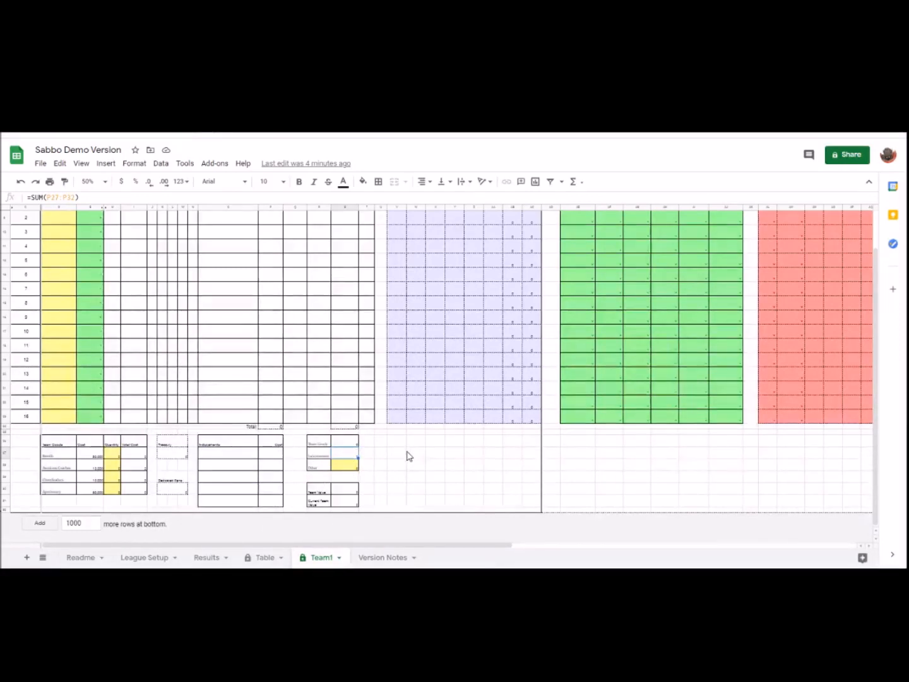
scroll(407, 456, up, 2)
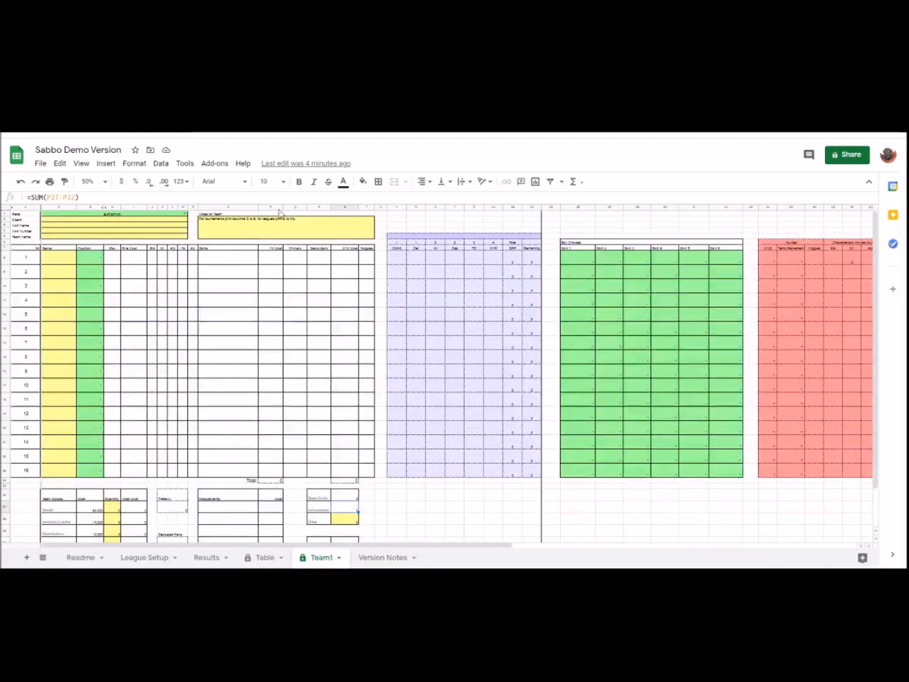
- Set the zoom to 75% and look along player 2's row through the SPP and skill choice columns
click(103, 180)
click(93, 218)
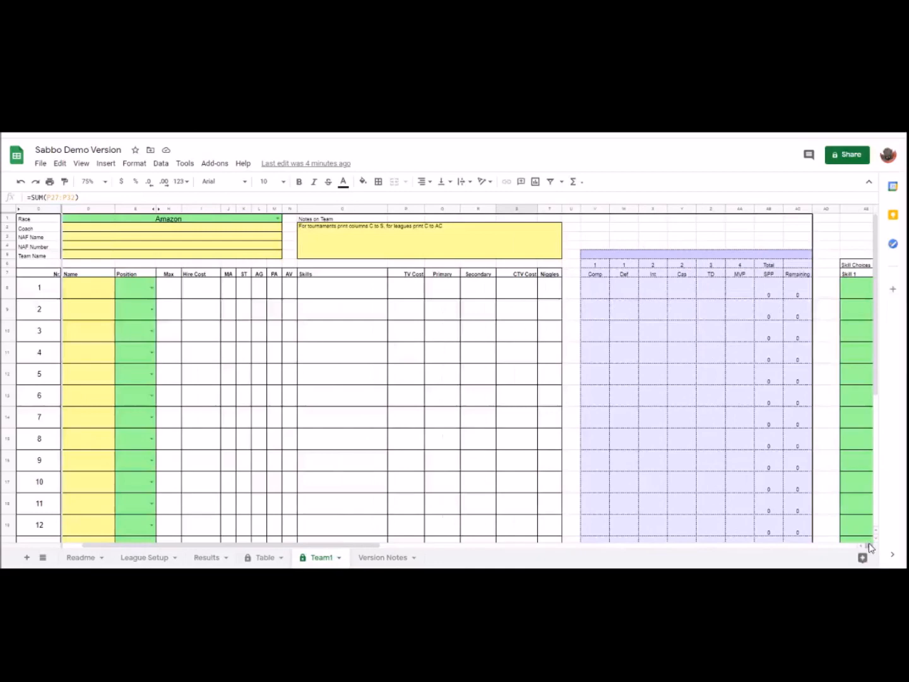
click(503, 308)
key(Right)
key(Right)
key(Right)
key(Right)
key(Right)
key(Right)
key(Right)
key(Right)
key(Right)
key(Right)
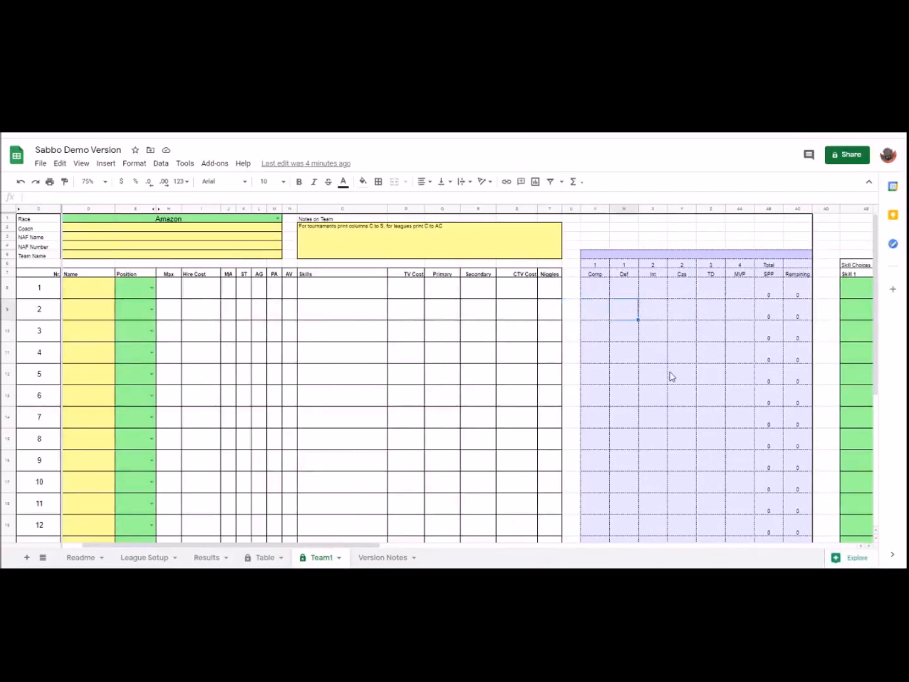
key(Right)
key(Right)
key(Right)
key(Right)
- Enter 3 in player 1's Int column and check the Total SPP formula in that row
key(Left)
key(Left)
key(Left)
key(Left)
key(Left)
key(Left)
key(Left)
key(Left)
key(Up)
key(Down)
key(Left)
key(Up)
text(3)
key(Right)
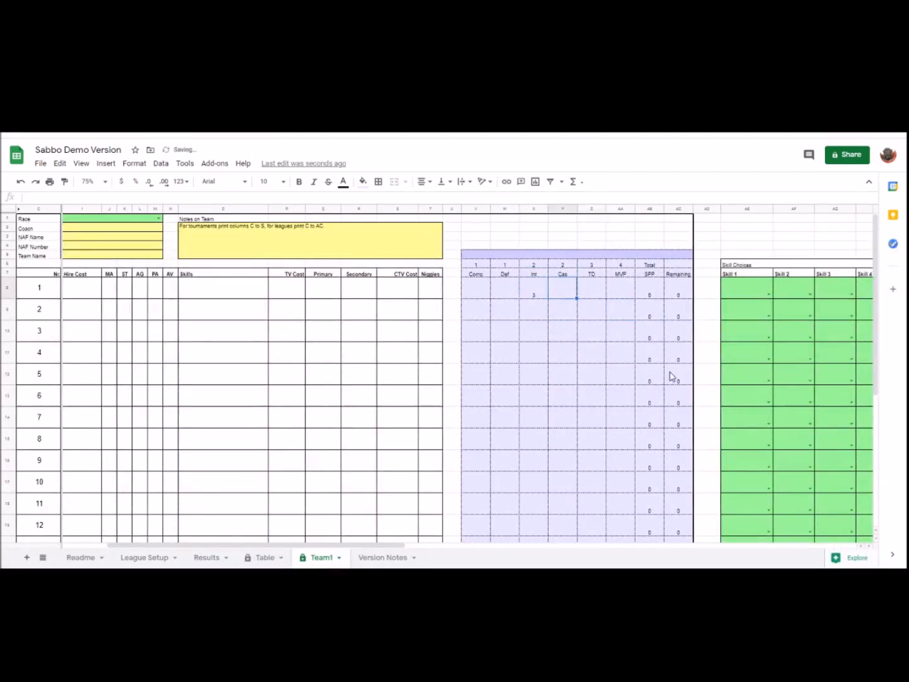
key(Right)
key(Right)
key(Right)
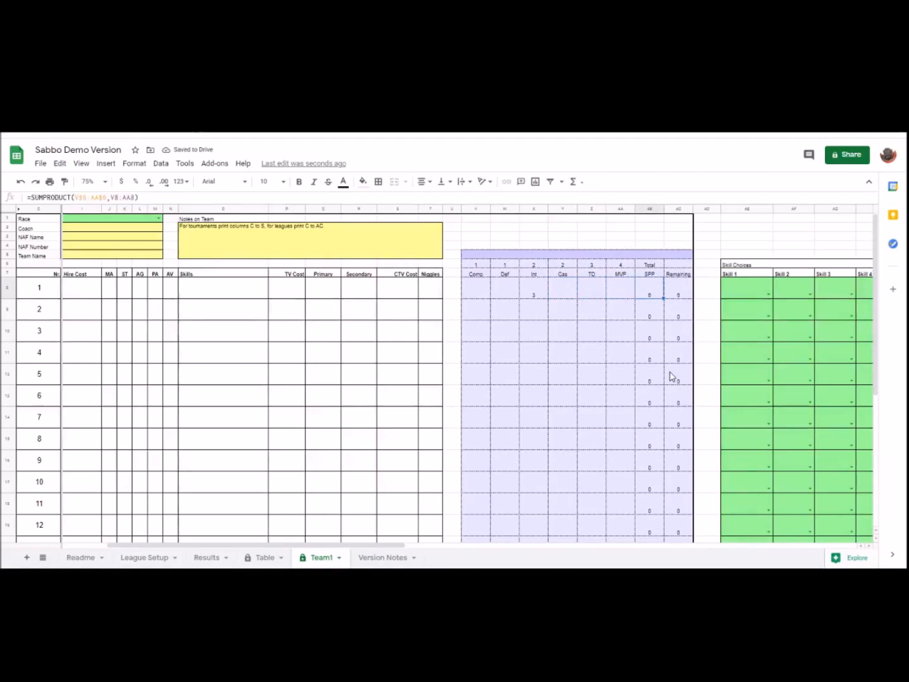
- Enter 2 in player 1's TD column and check the Remaining SPP formula in that row
key(Left)
key(Left)
text(2)
key(Return)
key(Up)
key(Right)
key(Right)
key(Right)
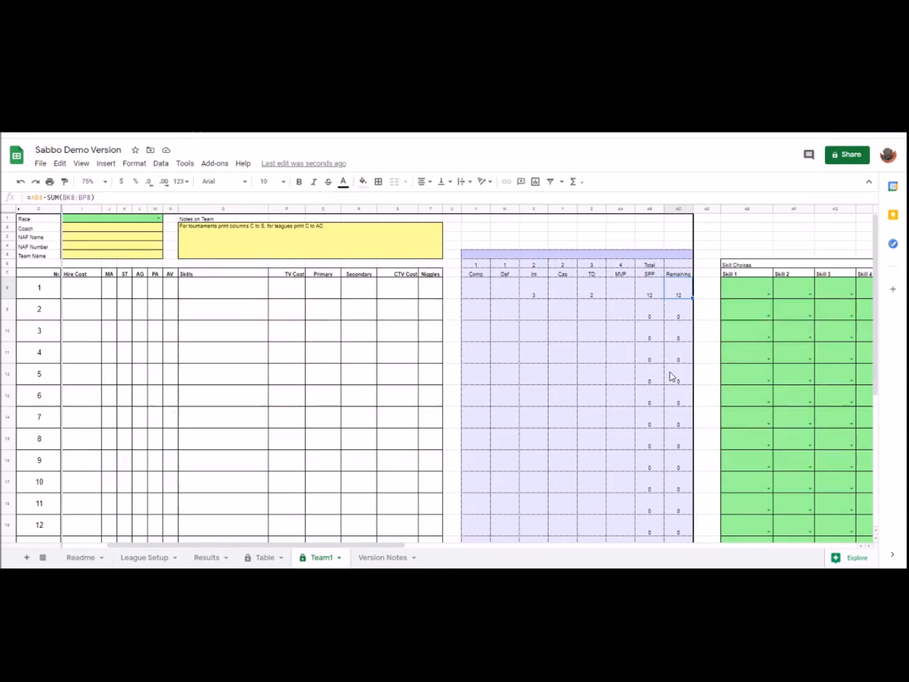
- Look across player 1's skill choice columns beside the SPP block
key(Right)
key(Right)
key(Right)
key(Right)
key(Right)
key(Right)
key(Left)
key(Left)
key(Left)
key(Left)
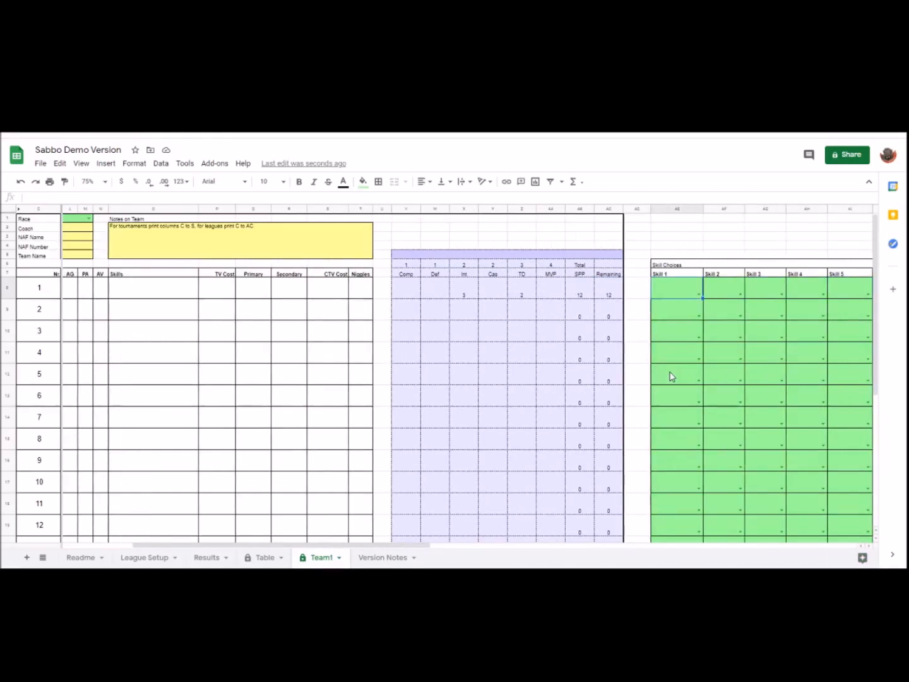
key(Right)
key(Right)
key(Right)
key(Right)
key(Right)
key(Left)
key(Left)
key(Left)
key(Left)
key(Left)
key(Left)
- Review the skills and characteristic increases offered for player 1's Skill 1, leaving the cell empty
click(563, 295)
scroll(582, 332, down, 1)
drag(584, 341, 561, 266)
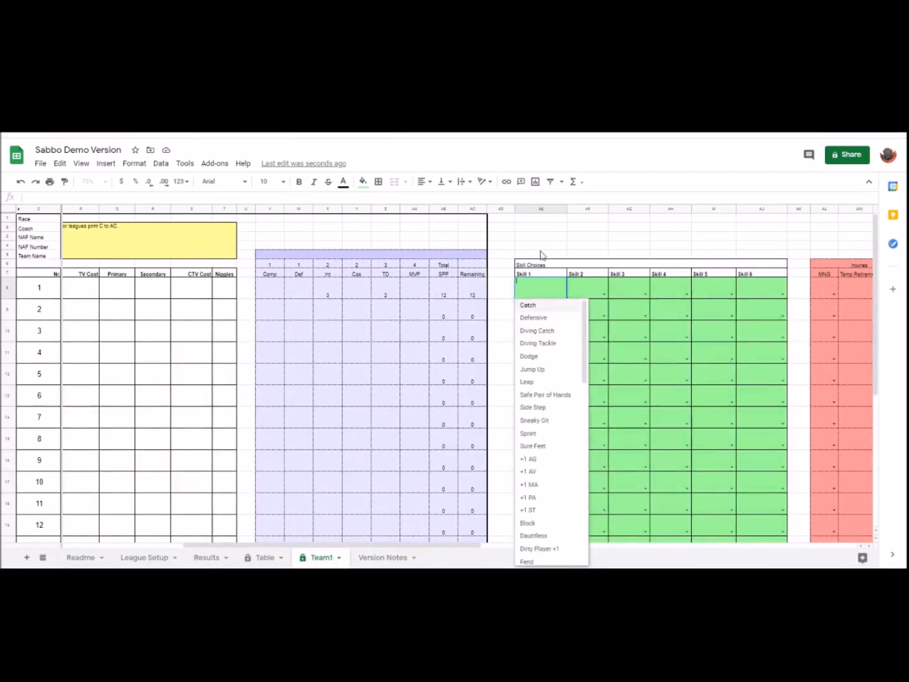
click(555, 237)
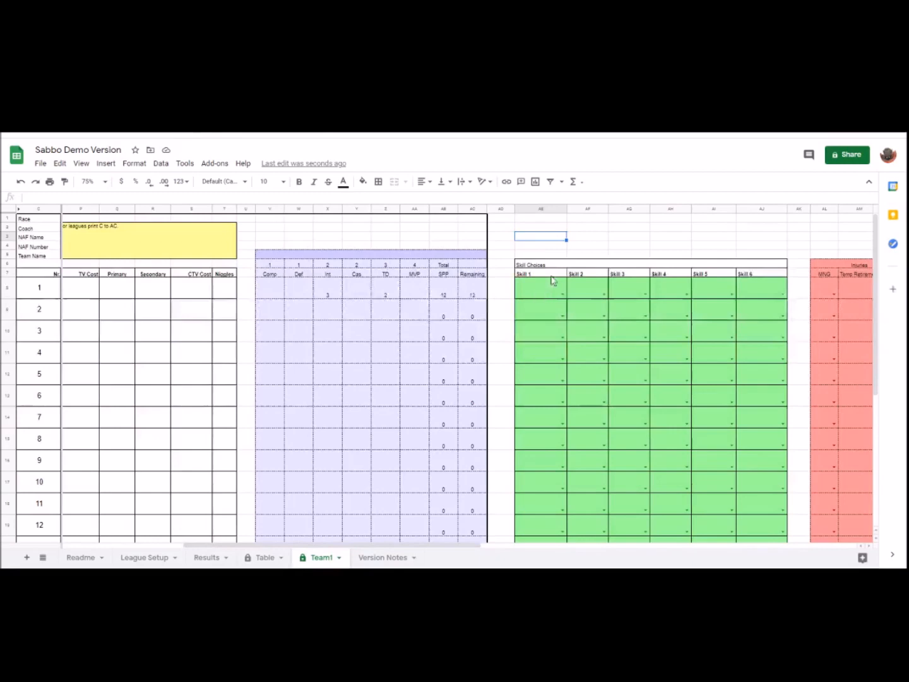
- Look along player 1's injury columns, from MNG, Temp Retirement and Niggles to the characteristic injuries
click(594, 299)
key(Right)
key(Right)
key(Right)
key(Right)
key(Right)
key(Right)
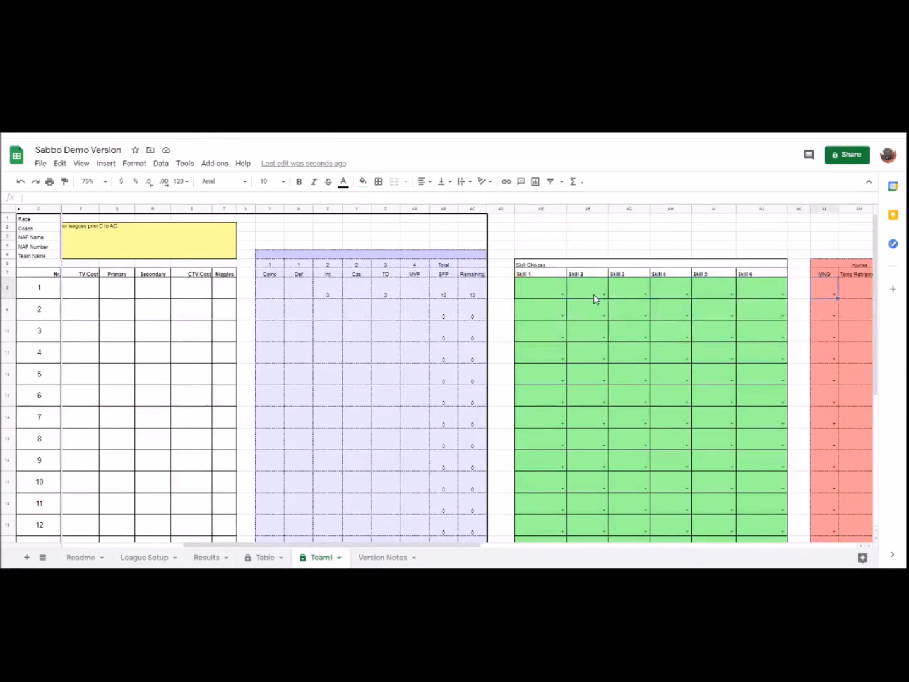
key(Right)
key(Right)
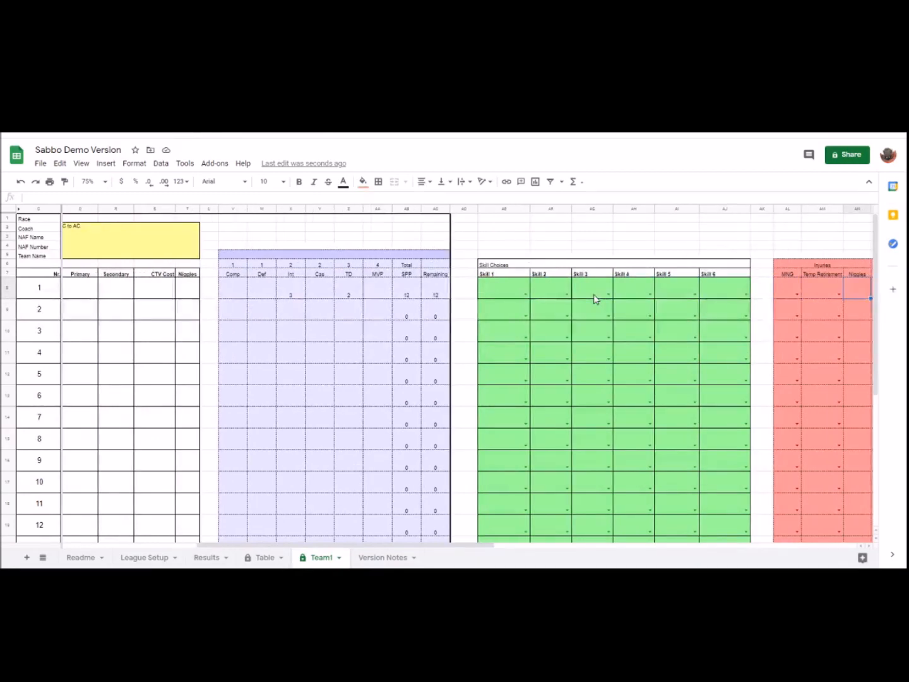
key(Right)
key(Right)
key(Right)
key(Right)
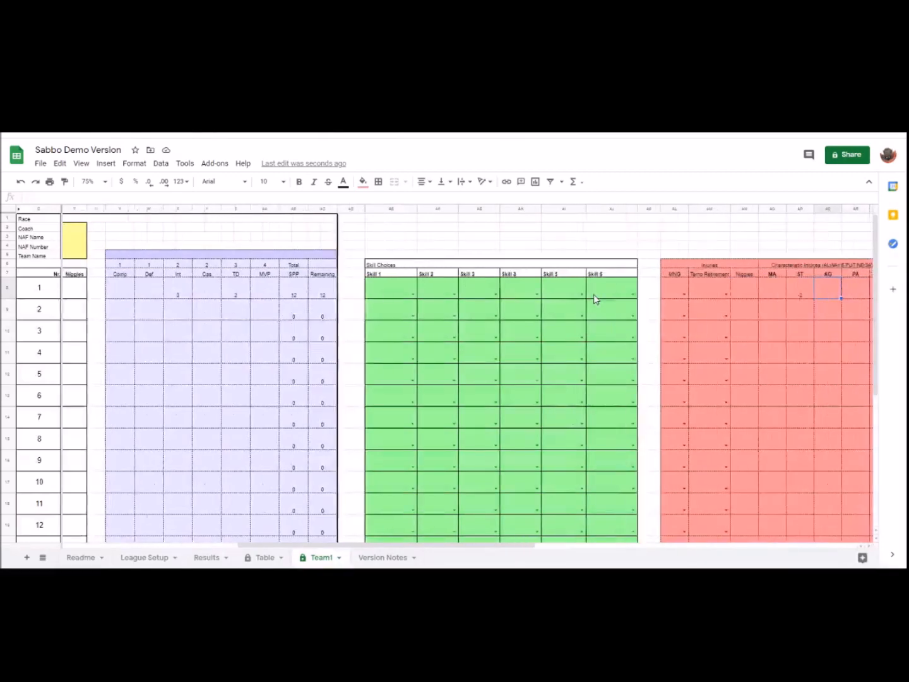
key(Left)
key(Left)
key(Left)
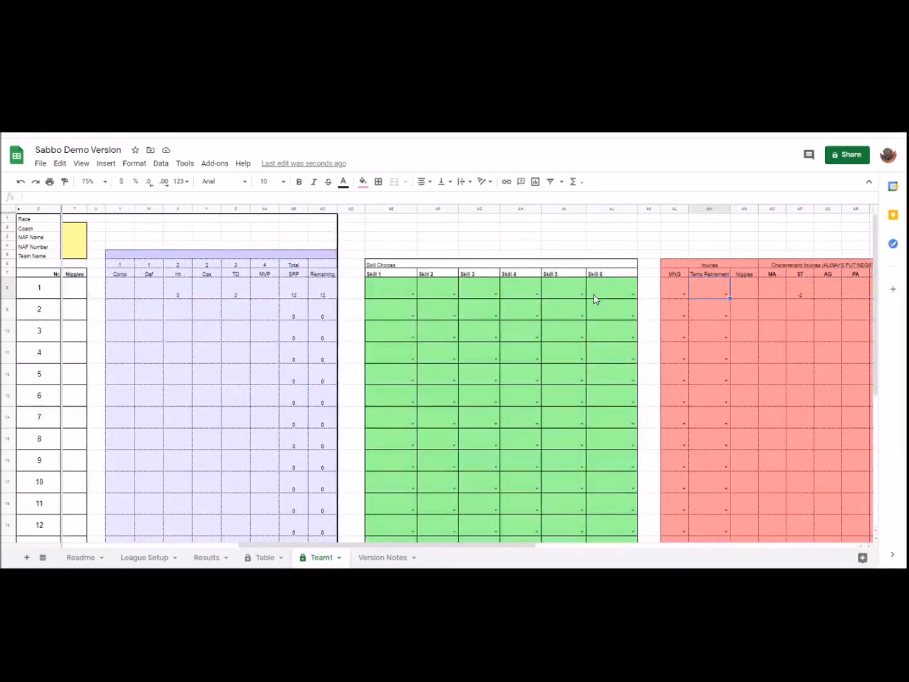
key(Right)
key(Right)
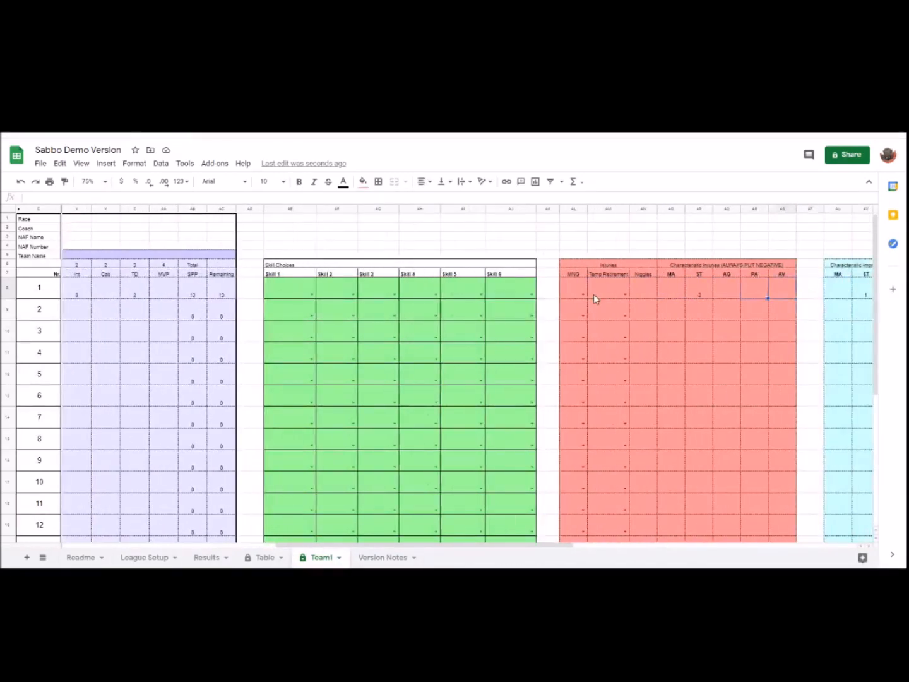
- Go back to player 1's Remaining SPP cell and check its formula again
key(Left)
key(Left)
key(Left)
key(Left)
key(Left)
key(Left)
key(Left)
key(Left)
key(Left)
key(Left)
key(Left)
key(Left)
key(Left)
key(Left)
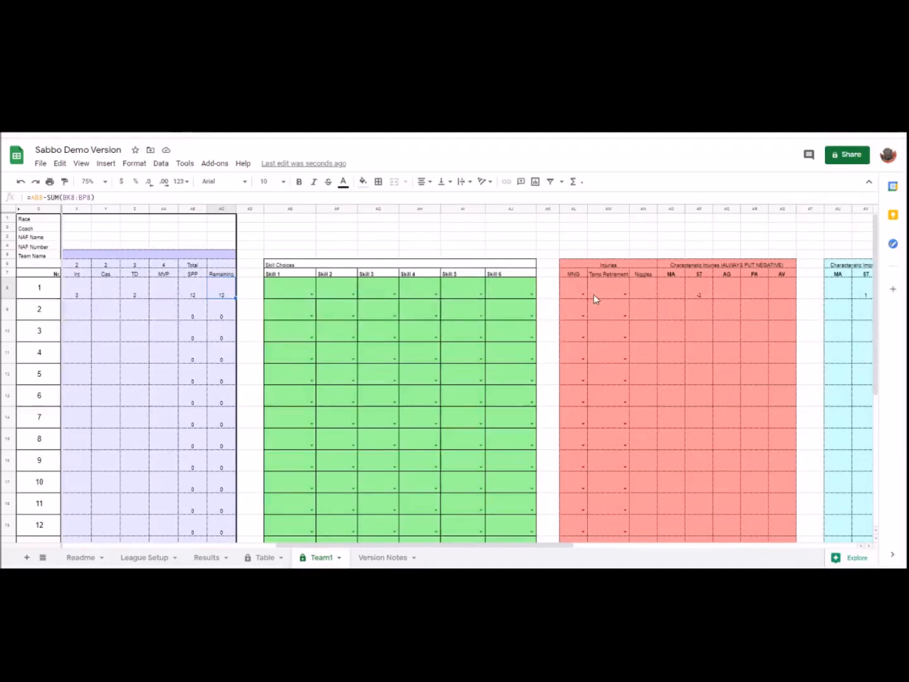
- Look along player 1's row from the skill choices through the injuries to the MA improvement column
key(Right)
key(Right)
key(Right)
key(Right)
key(Right)
key(Right)
key(Left)
key(Left)
key(Left)
key(Left)
key(Left)
key(Right)
key(Right)
key(Right)
key(Right)
key(Right)
key(Right)
key(Right)
key(Right)
key(Right)
key(Right)
key(Right)
key(Right)
key(Right)
key(Right)
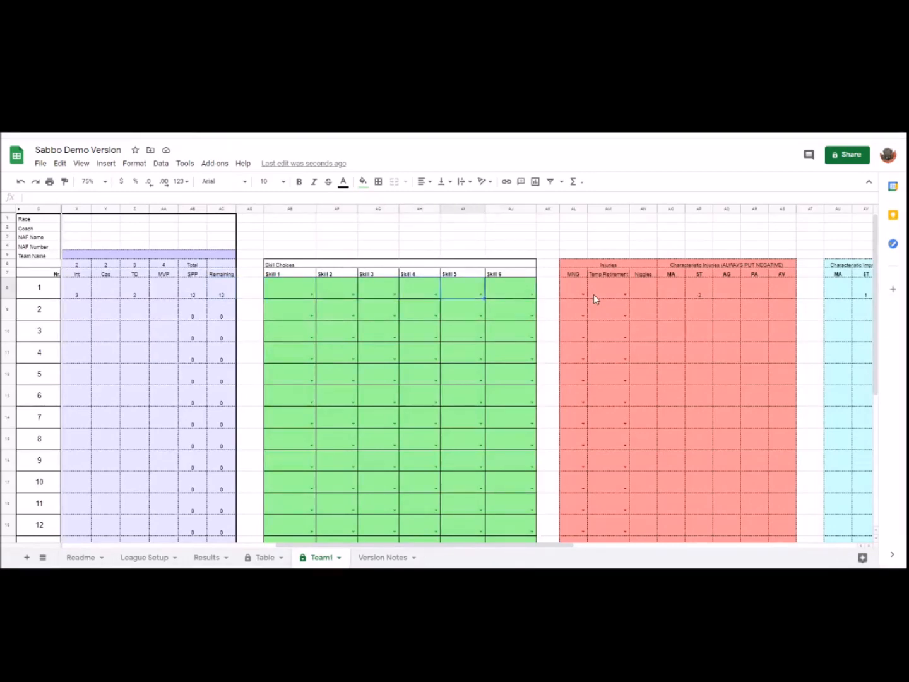
key(Right)
key(Right)
key(Right)
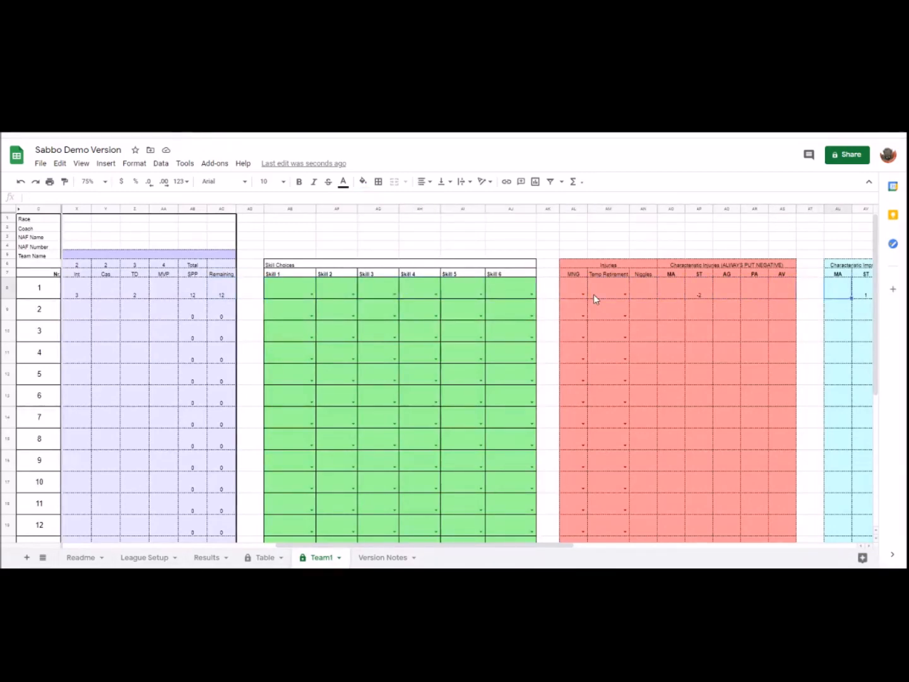
- Clear the ST value in player 1's characteristic injuries
key(Left)
key(Left)
key(Left)
key(Left)
key(Left)
key(Delete)
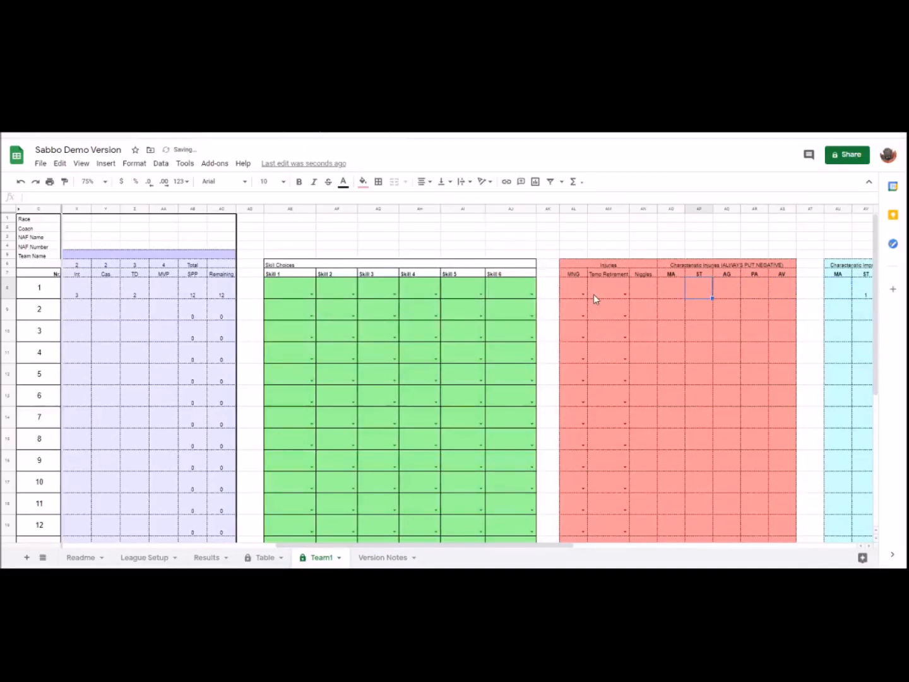
- Review player 1's injury columns again and continue through the characteristic improvement columns to AV
key(Left)
key(Left)
key(Left)
key(Left)
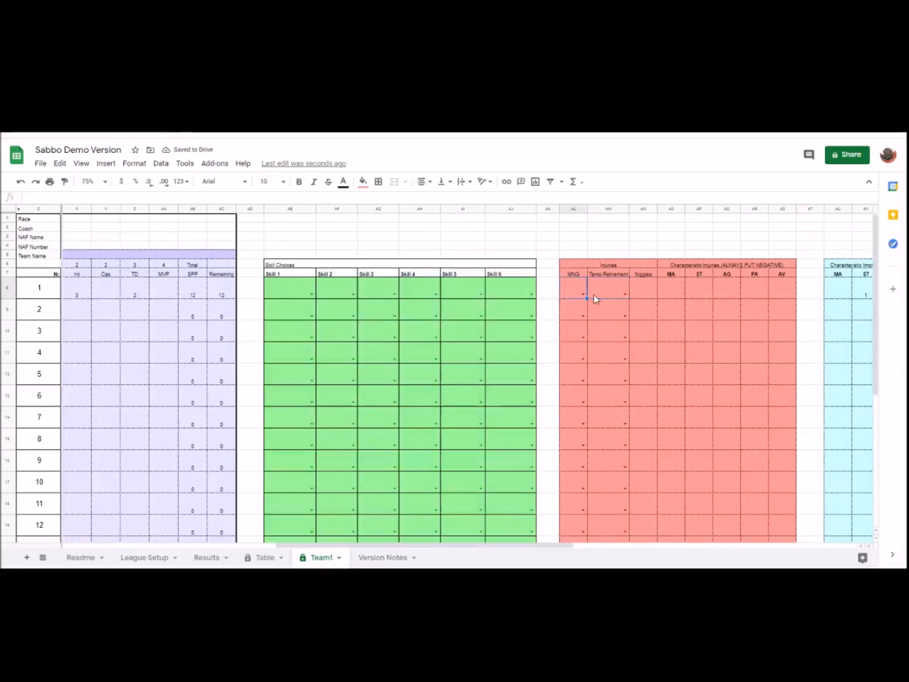
key(Right)
key(Right)
key(Right)
key(Right)
key(Right)
key(Right)
key(Right)
key(Right)
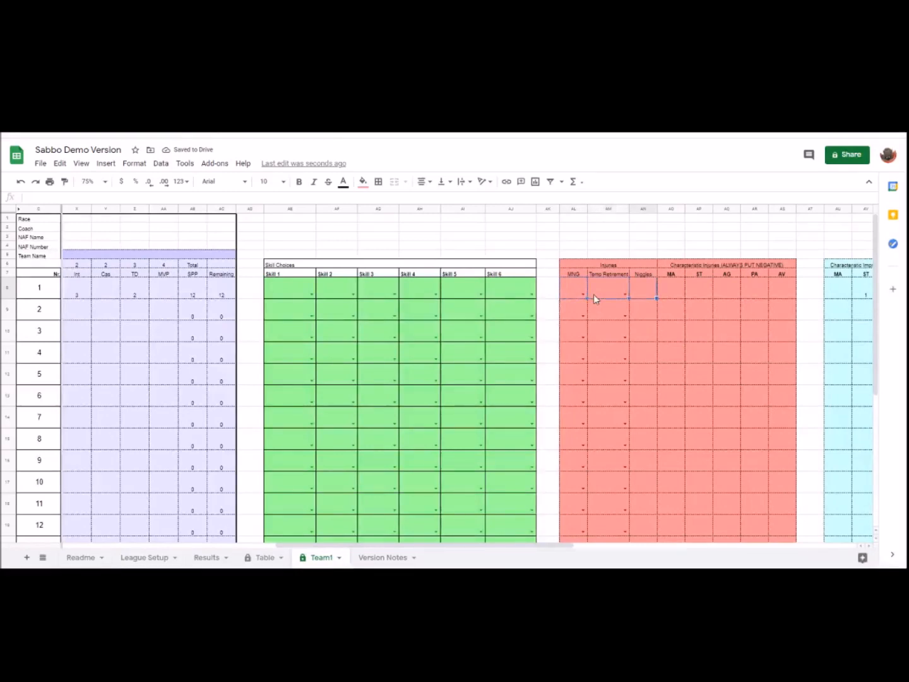
key(Right)
key(Right)
key(Right)
key(Right)
key(Right)
key(Right)
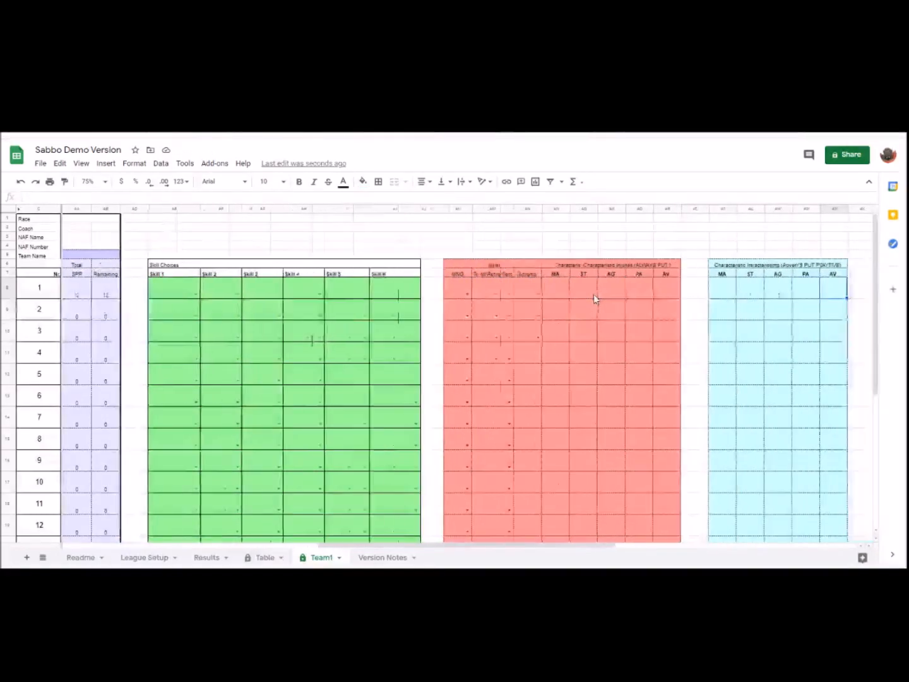
- Clear the ST value in player 1's characteristic improvements
key(Left)
key(Left)
key(Left)
key(Left)
key(Left)
key(Right)
key(Delete)
- Enter 1 in player 1's AG column under Characteristic Improvements
key(Right)
key(Right)
key(Right)
key(Right)
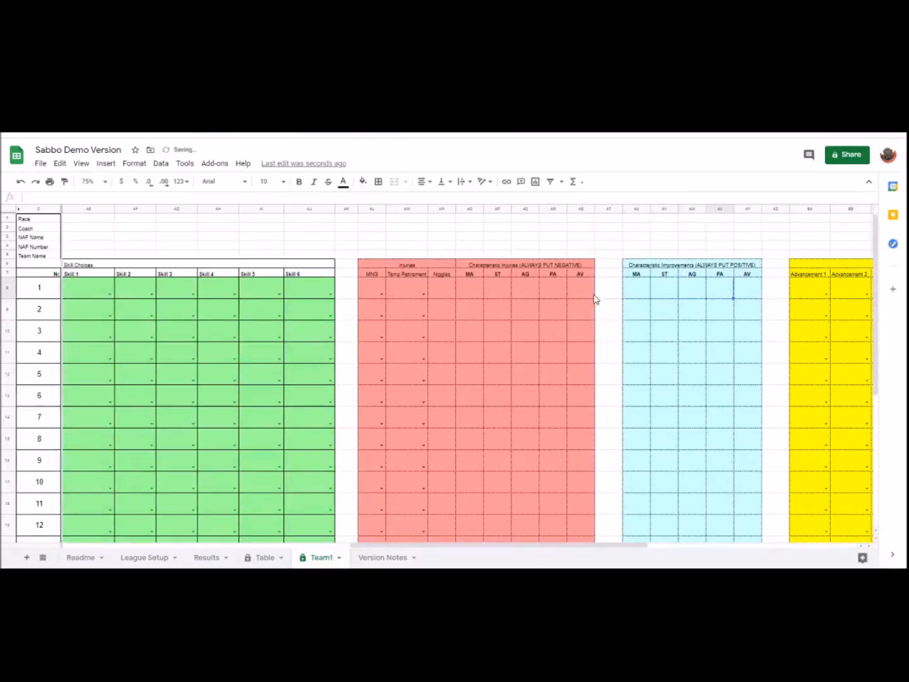
key(Left)
key(Left)
key(Left)
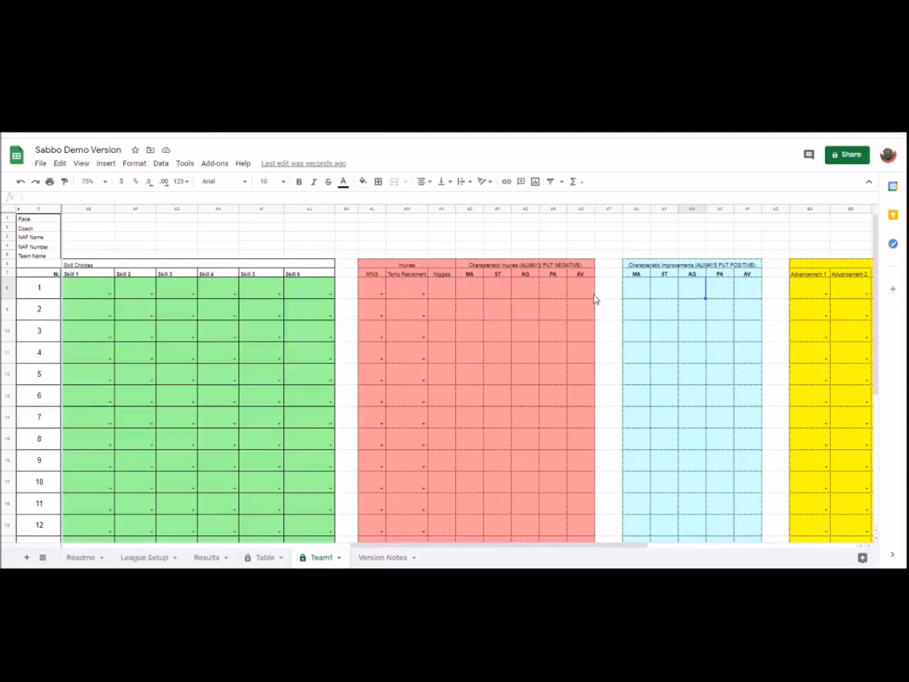
text(1)
key(Tab)
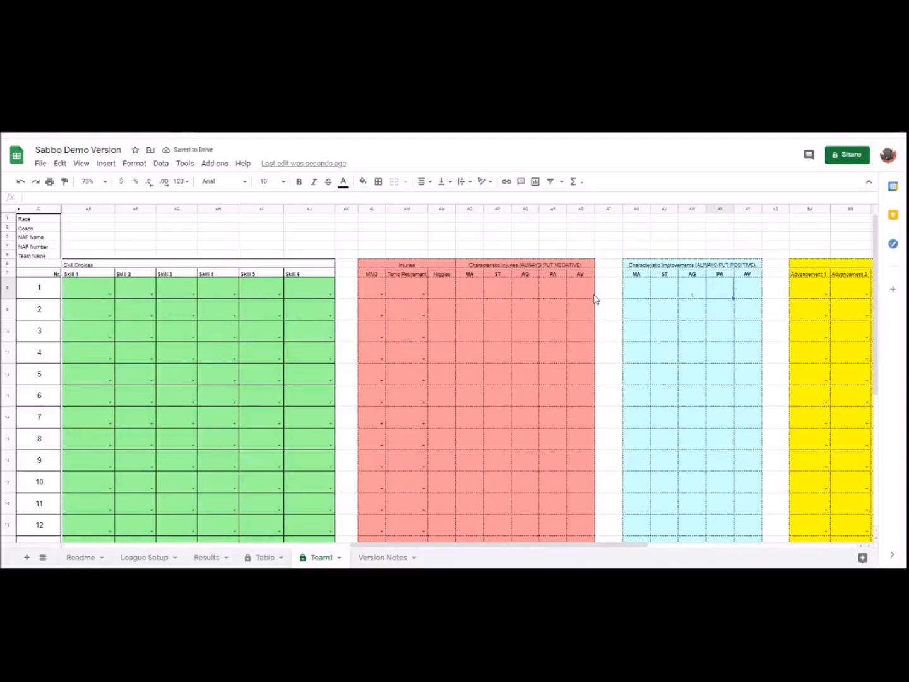
- Read the Characteristic Improvements heading and its rule about the sign of entered values
key(Up)
key(Left)
key(Left)
key(Left)
key(Up)
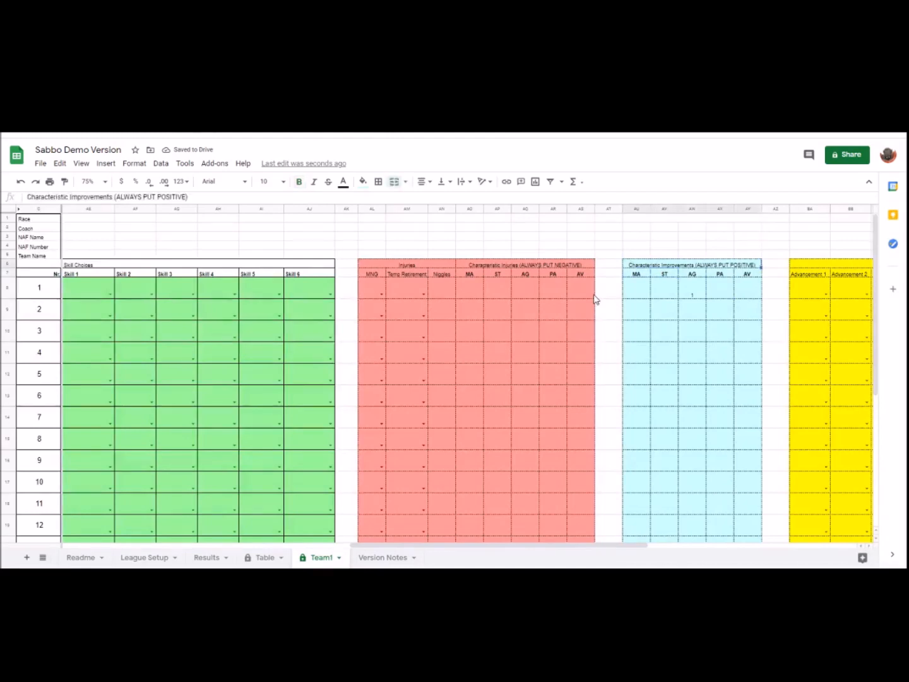
key(Down)
key(Down)
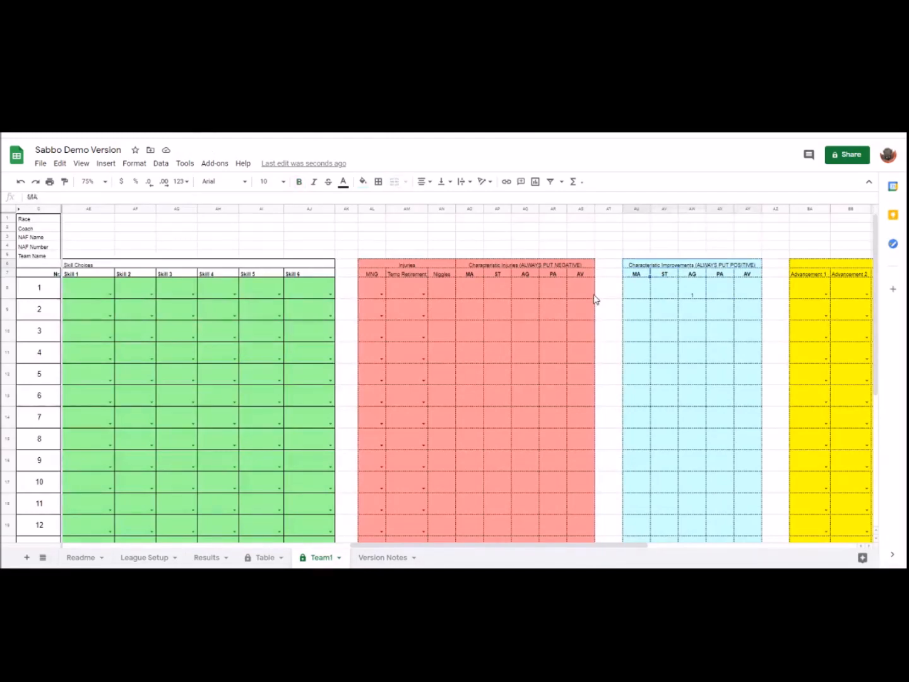
- Clear the AG improvement for player 1 and go back to the AV column of the characteristic injuries
key(Right)
key(Right)
key(Delete)
key(Right)
key(Right)
key(Left)
key(Left)
key(Left)
key(Left)
key(Left)
key(Left)
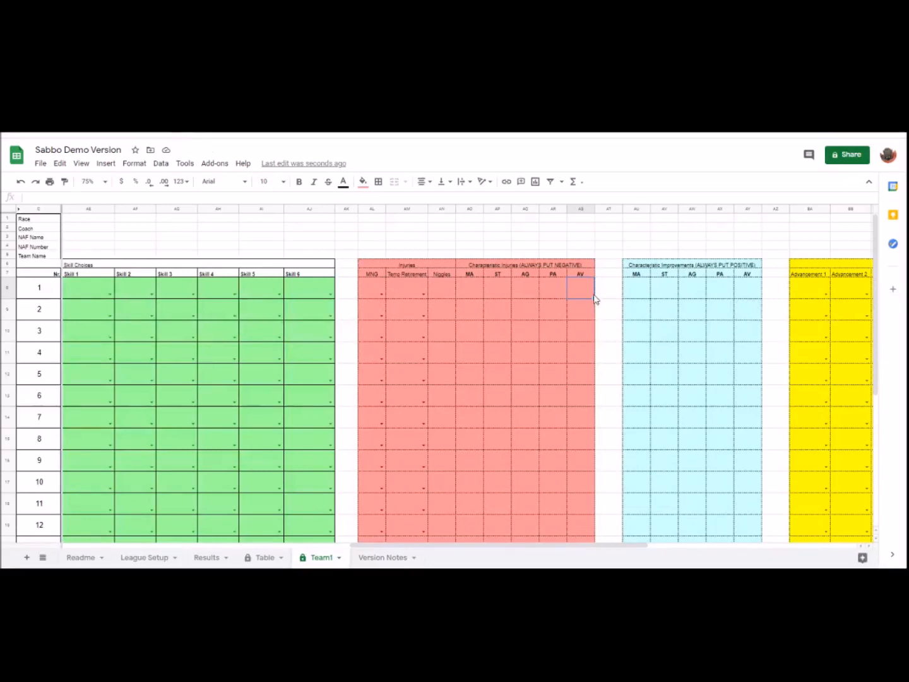
- Set player 1's Advancement 1 to "+1 MA or +1 PA" under Advancement Choices
key(Right)
key(Right)
key(Right)
key(Right)
key(Right)
key(Right)
key(Right)
key(Right)
key(Right)
key(Right)
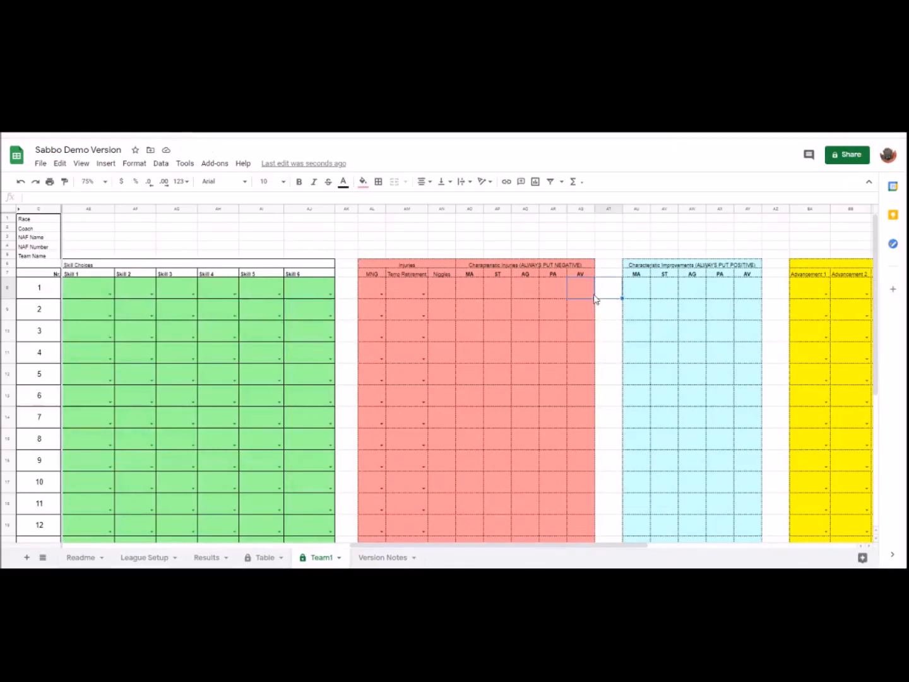
key(Right)
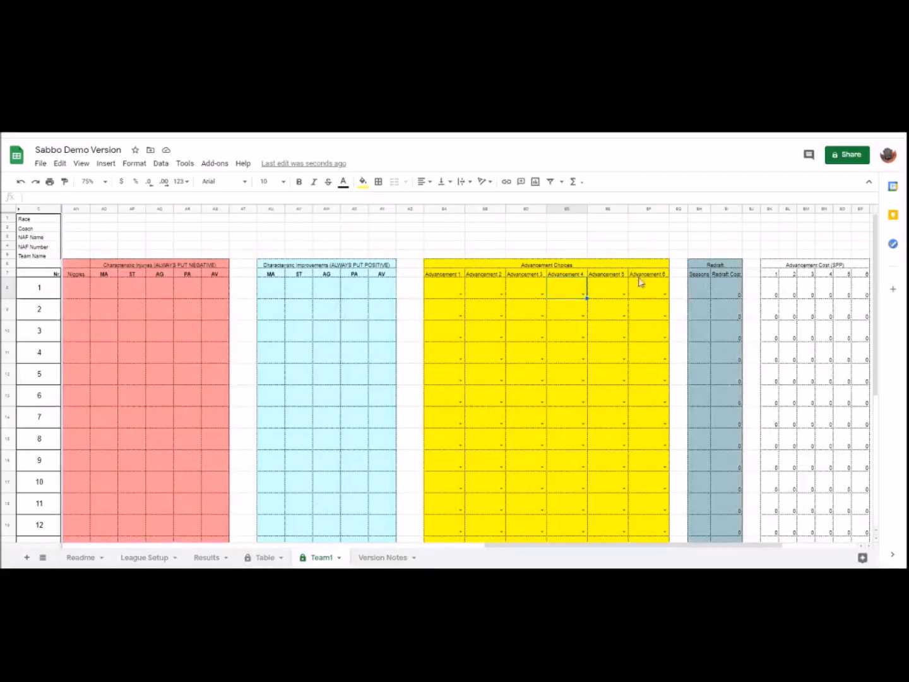
click(461, 294)
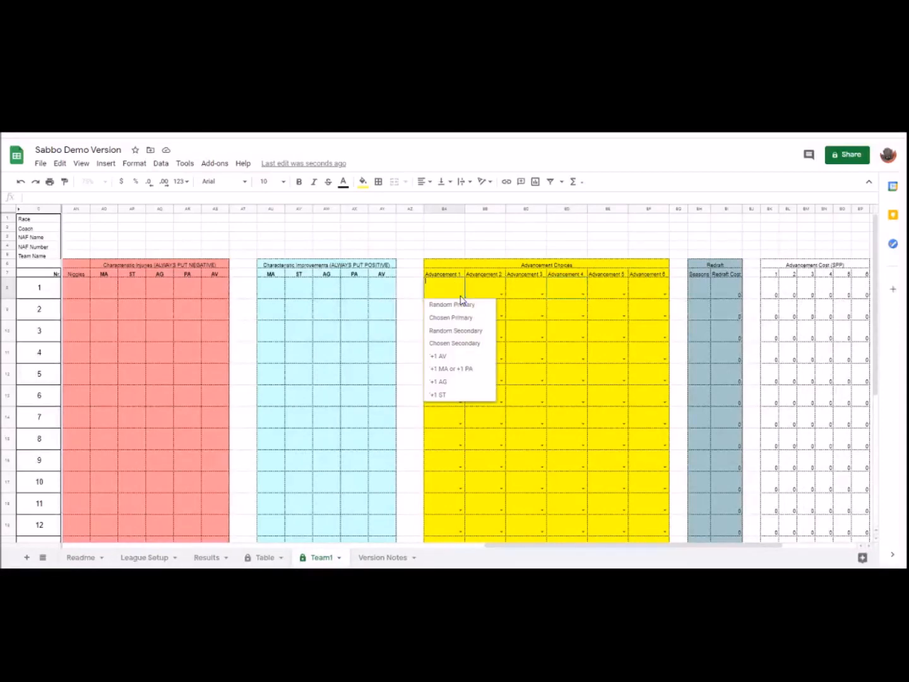
click(452, 369)
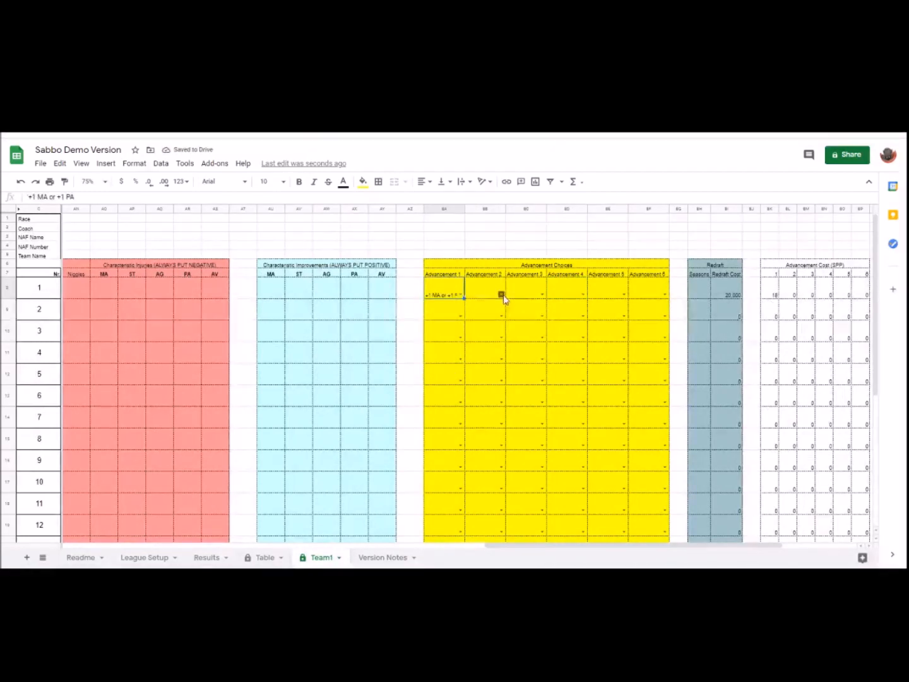
- Choose "+1 MA or +1 PA" as player 1's Advancement 2, then change it to "Random Secondary"
click(502, 294)
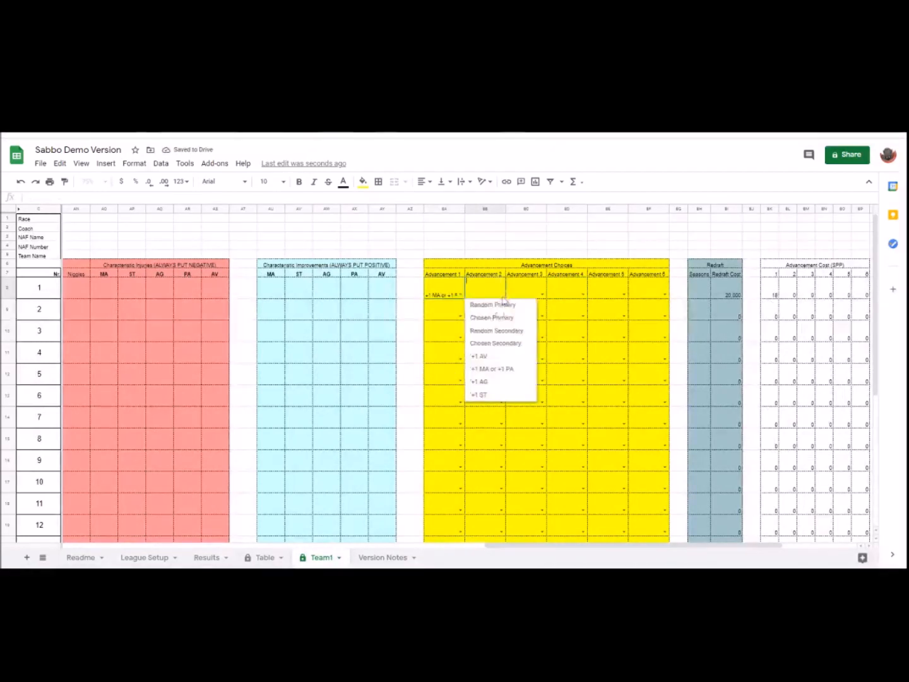
click(493, 371)
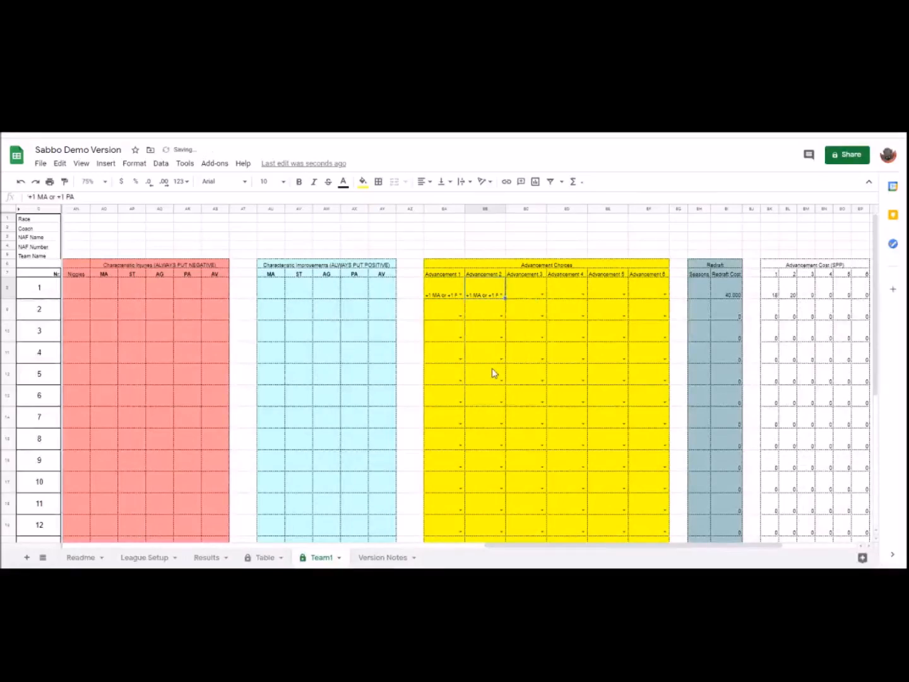
click(502, 295)
click(497, 331)
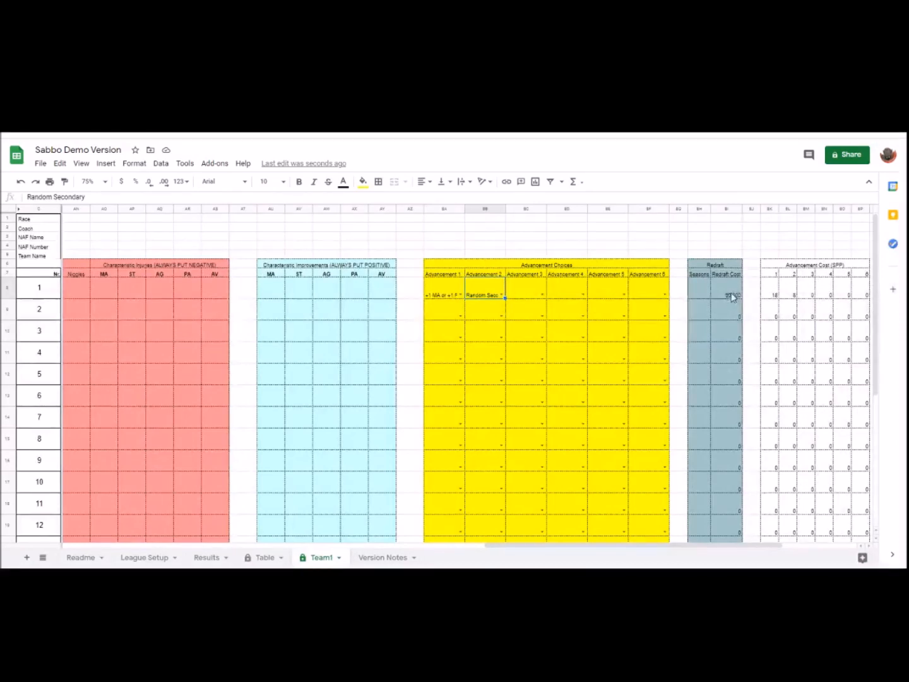
- Enter 1 in player 1's Seasons cell under Redraft and clear it again
click(706, 294)
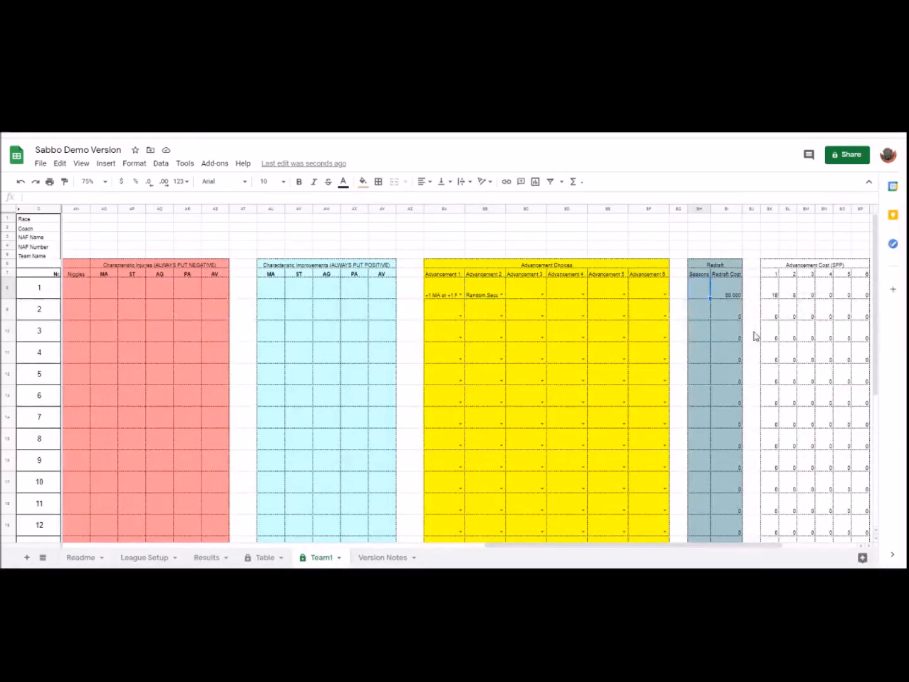
text(1)
key(Return)
key(Up)
key(Delete)
- Clear player 1's Redraft Cost cell and undo the deletion
key(Right)
key(Delete)
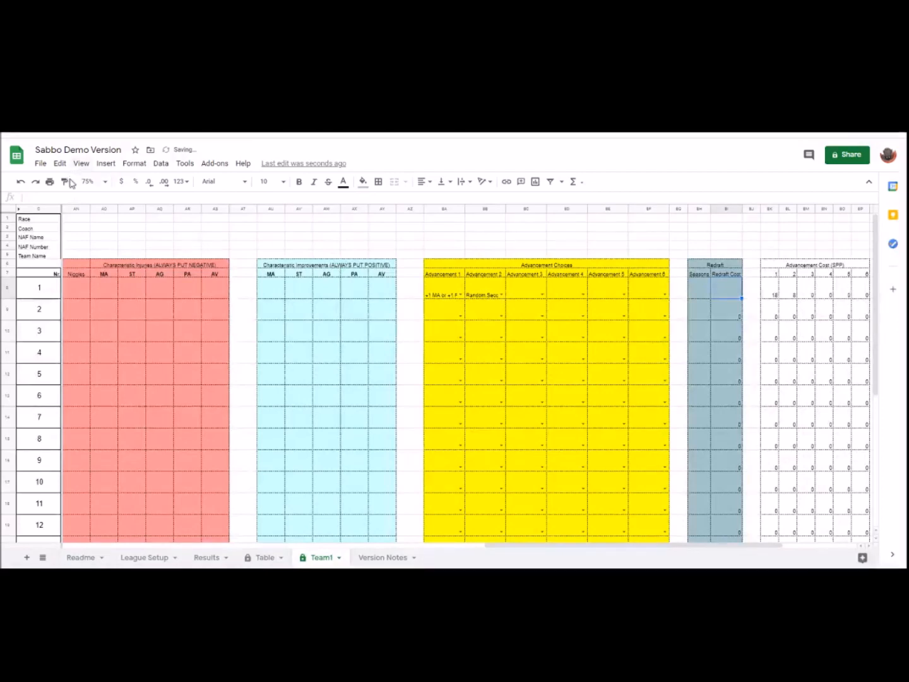
click(20, 183)
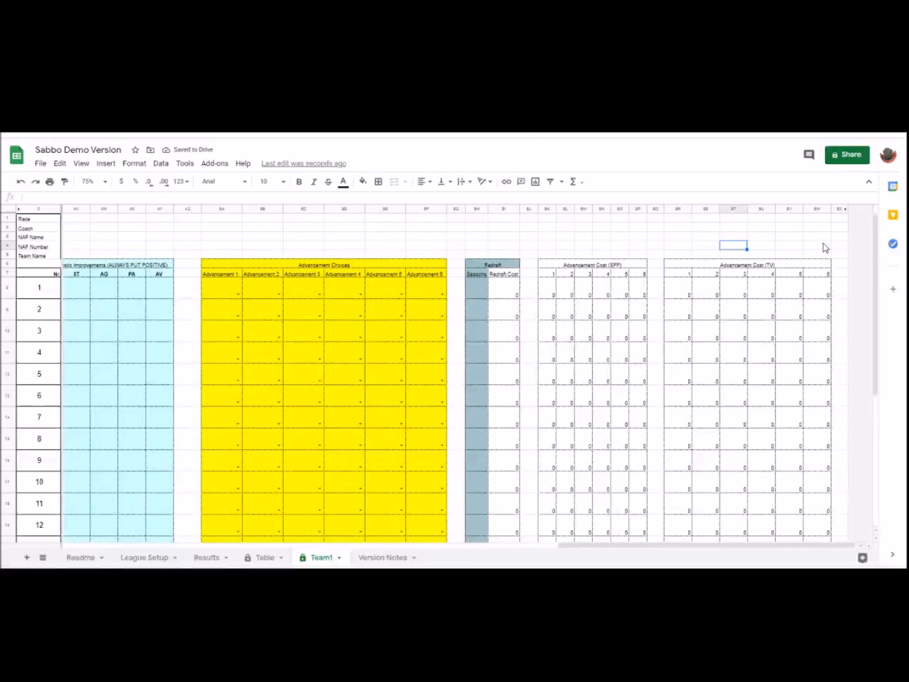
- Unhide the columns after the Advancement Cost (TV) table and deselect them
click(846, 211)
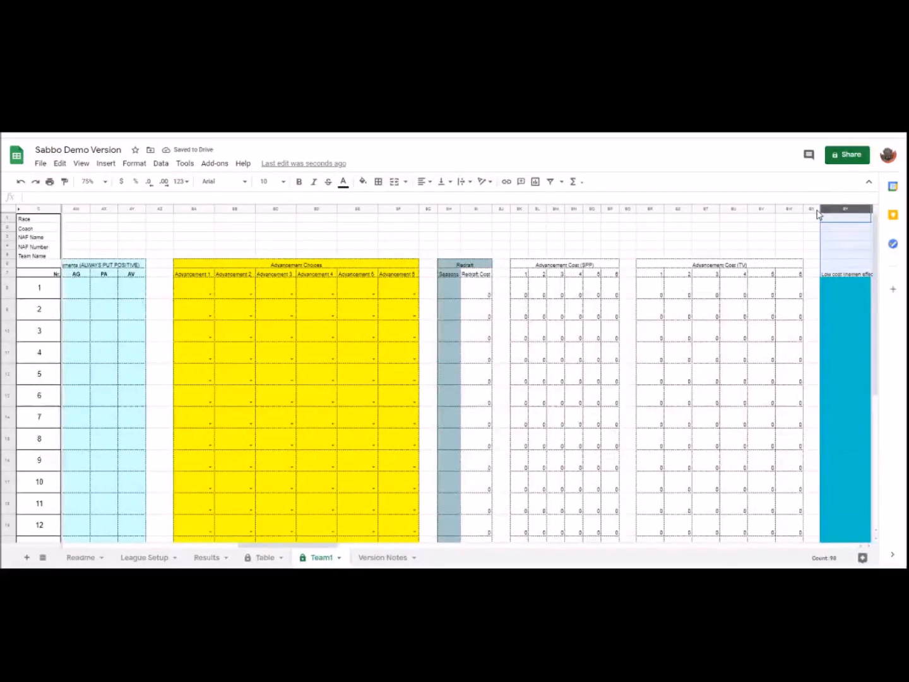
drag(286, 546, 365, 529)
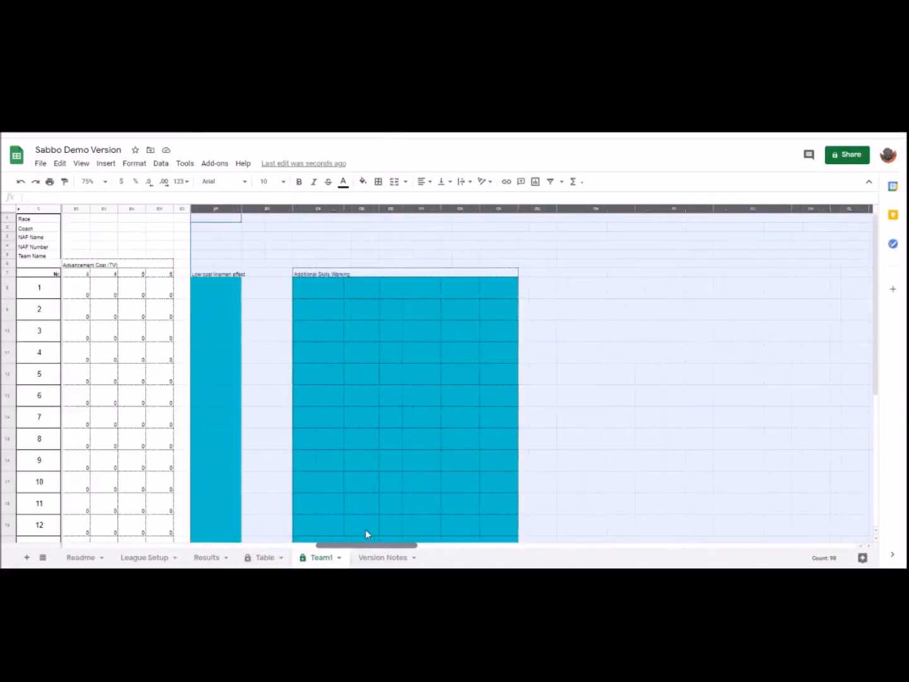
click(305, 239)
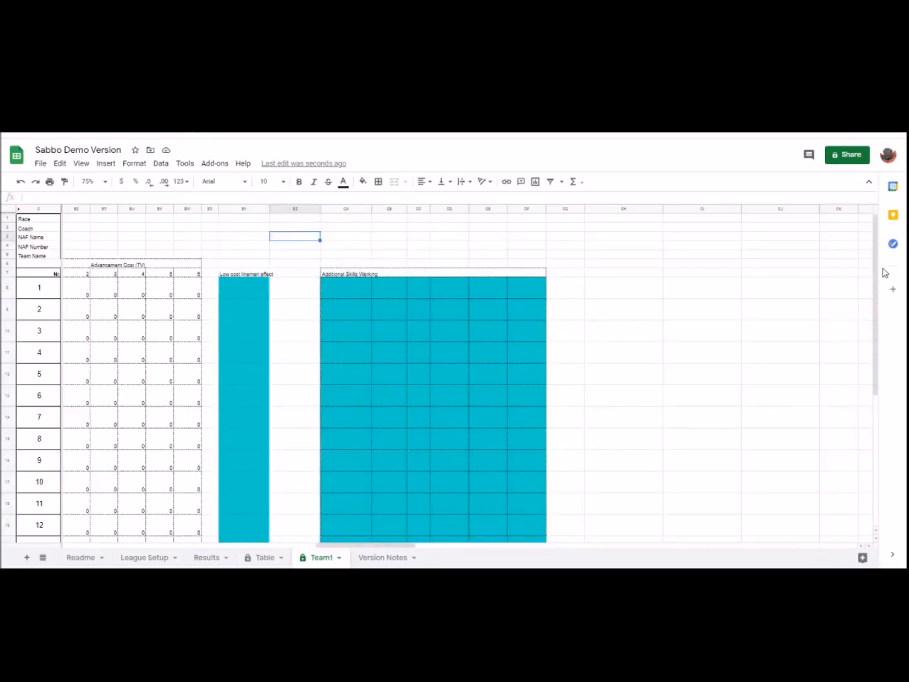
- Unhide the rows below the Team Goods and Inducements section of the roster and deselect them
drag(389, 547, 93, 545)
scroll(134, 374, down, 3)
scroll(134, 374, down, 3)
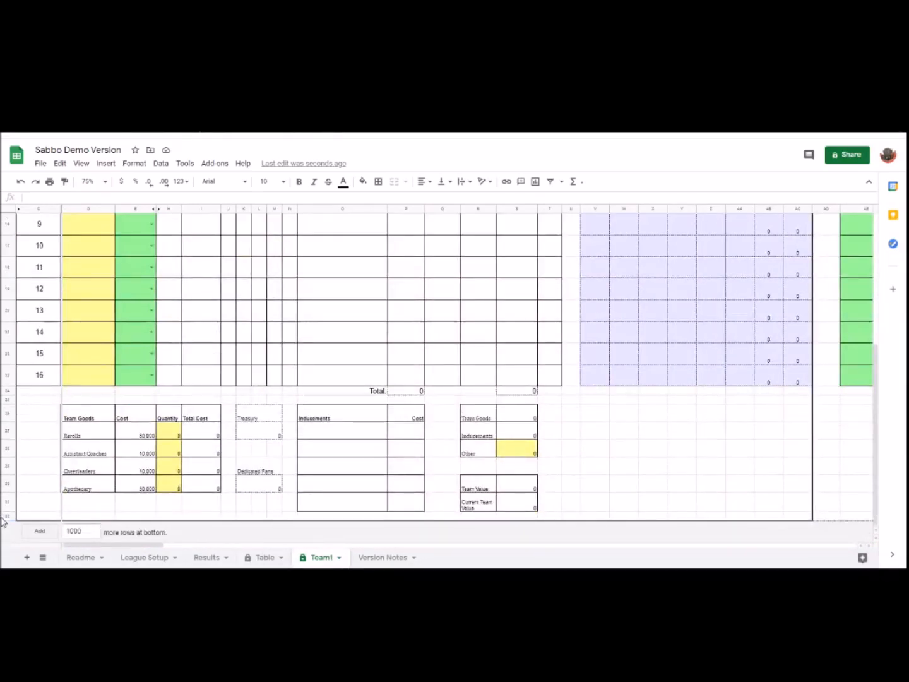
click(3, 519)
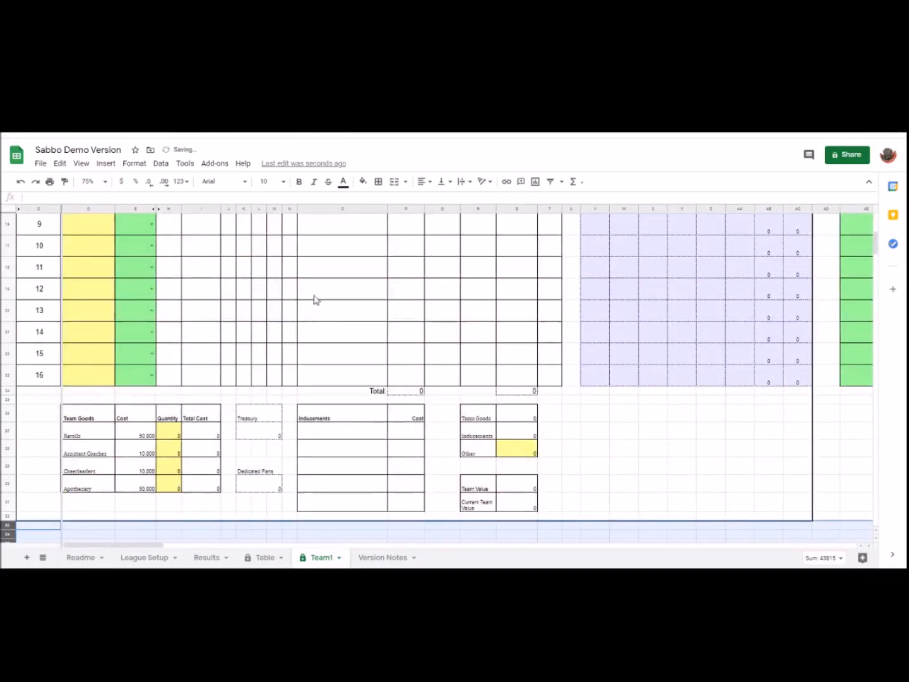
scroll(314, 300, down, 5)
click(318, 424)
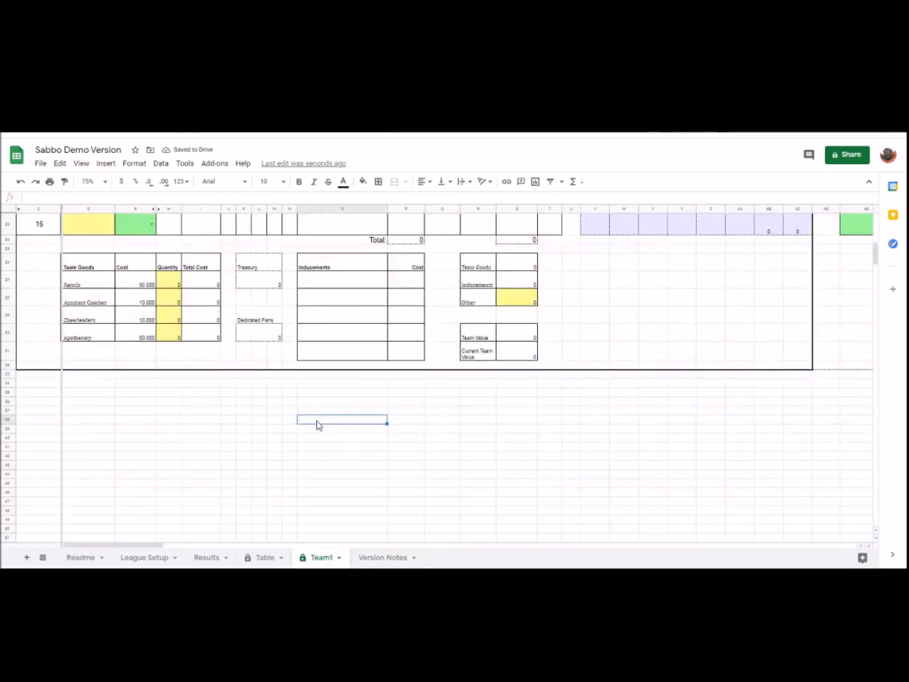
- Find the position lookup table in the unhidden area and examine its column headings from Allowed through Sec
key(ctrl+Right)
key(Left)
key(Left)
key(Left)
key(Left)
key(Left)
key(ctrl+Left)
key(Up)
key(Up)
key(Up)
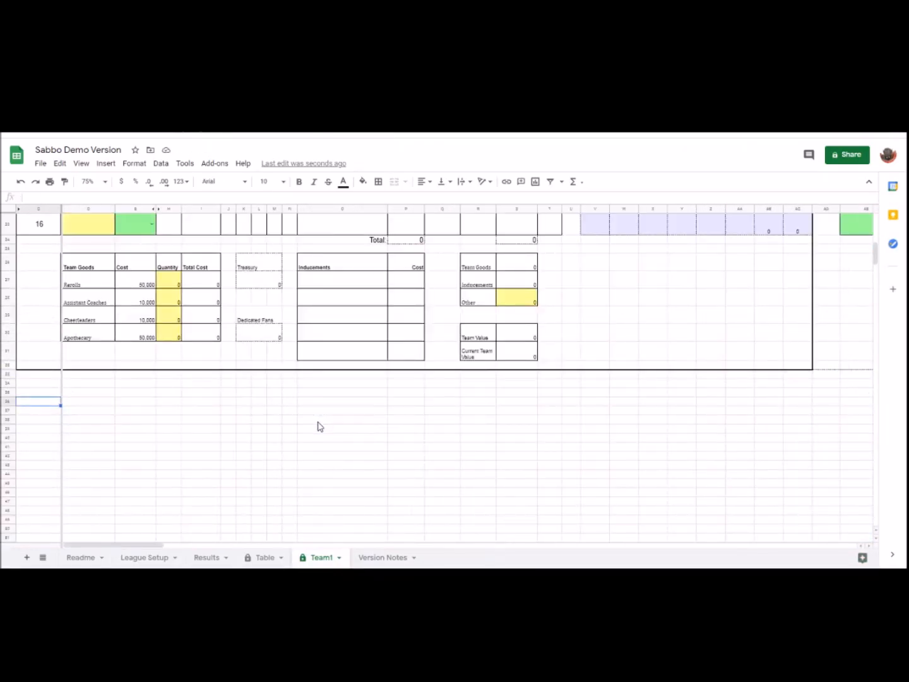
key(ctrl+Right)
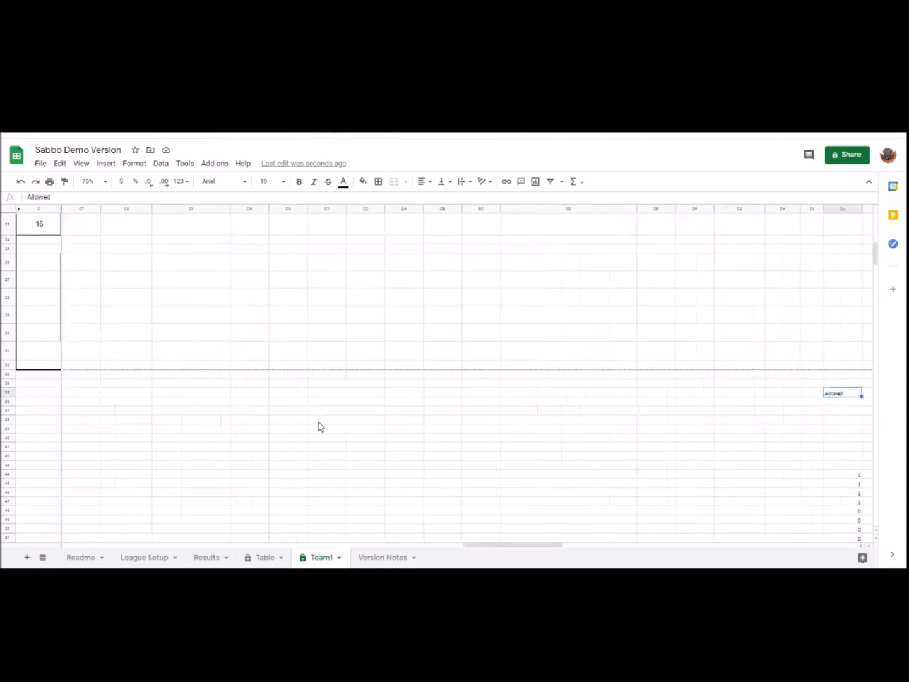
key(Right)
key(Right)
key(Right)
key(Right)
key(Right)
key(Right)
key(Right)
key(Right)
key(Right)
key(Right)
key(Right)
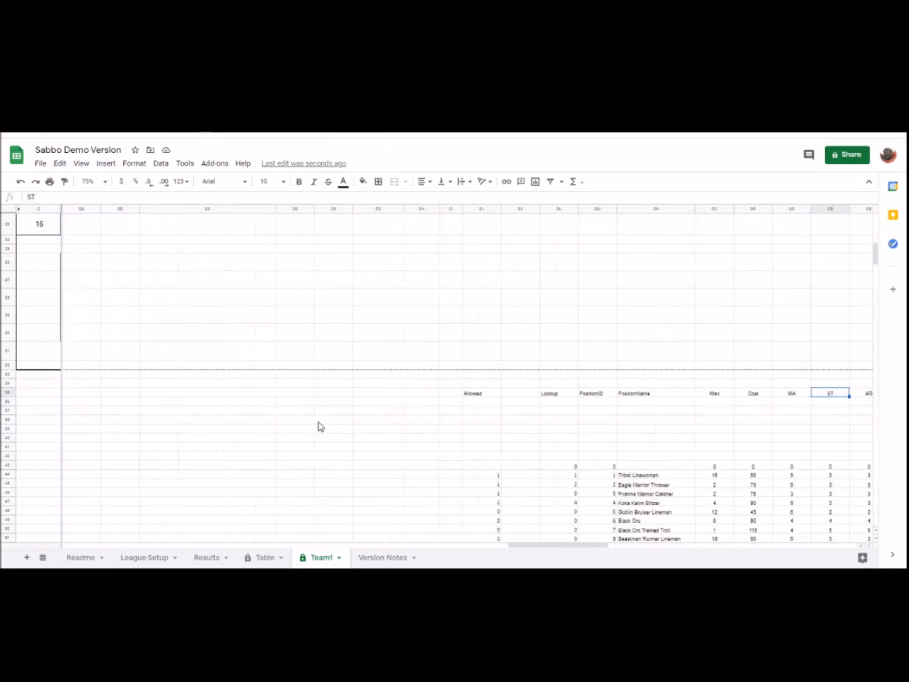
key(Right)
key(Right)
key(Right)
- Look down the position list's costs, characteristics, skills and primary and secondary categories
key(Down)
key(Down)
key(Down)
key(Down)
key(Down)
key(Down)
key(Down)
key(Down)
key(Down)
key(Down)
key(Down)
key(Down)
key(Down)
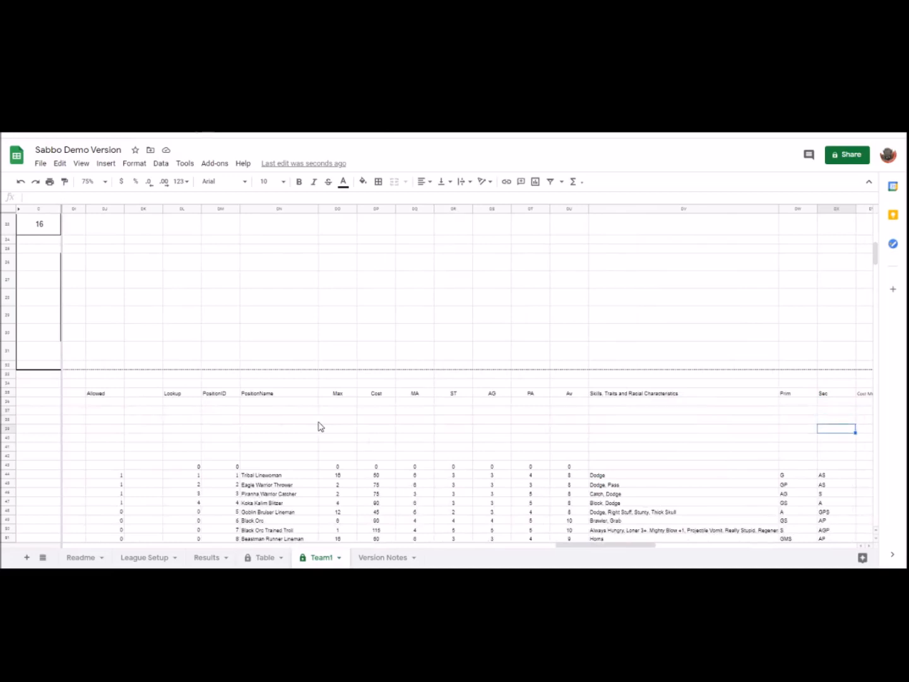
key(Down)
key(Down)
key(Down)
key(Down)
key(Down)
key(Down)
key(Down)
key(Down)
key(Down)
key(Down)
key(Down)
key(Down)
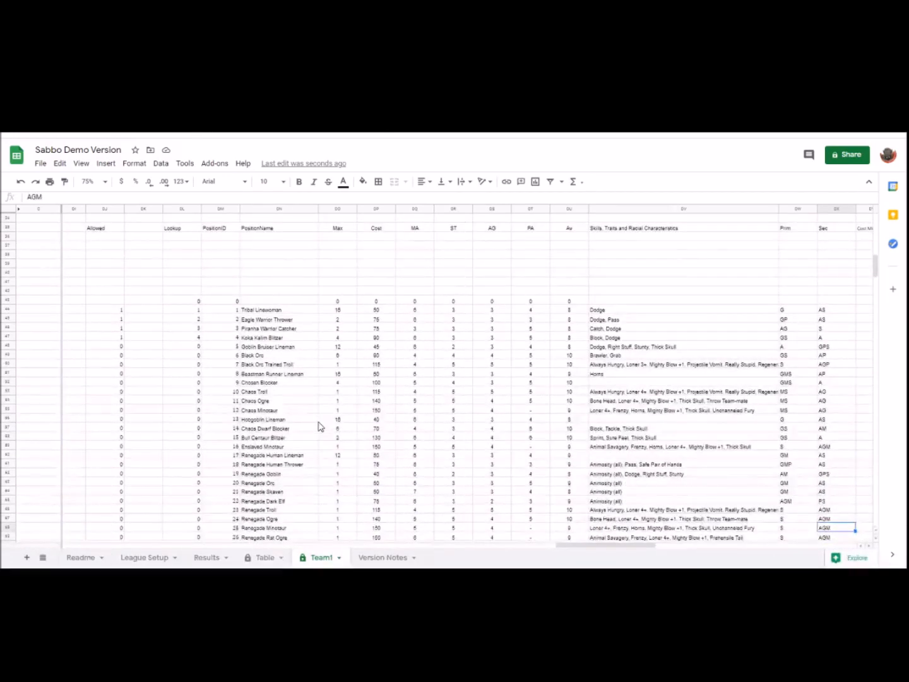
- Return to the roster rows and inspect the formula in player 1's "Low cost linemen effect" cell
key(Up)
key(Up)
key(Up)
key(Up)
key(Up)
key(ctrl+Up)
key(ctrl+Up)
key(ctrl+Up)
key(ctrl+Left)
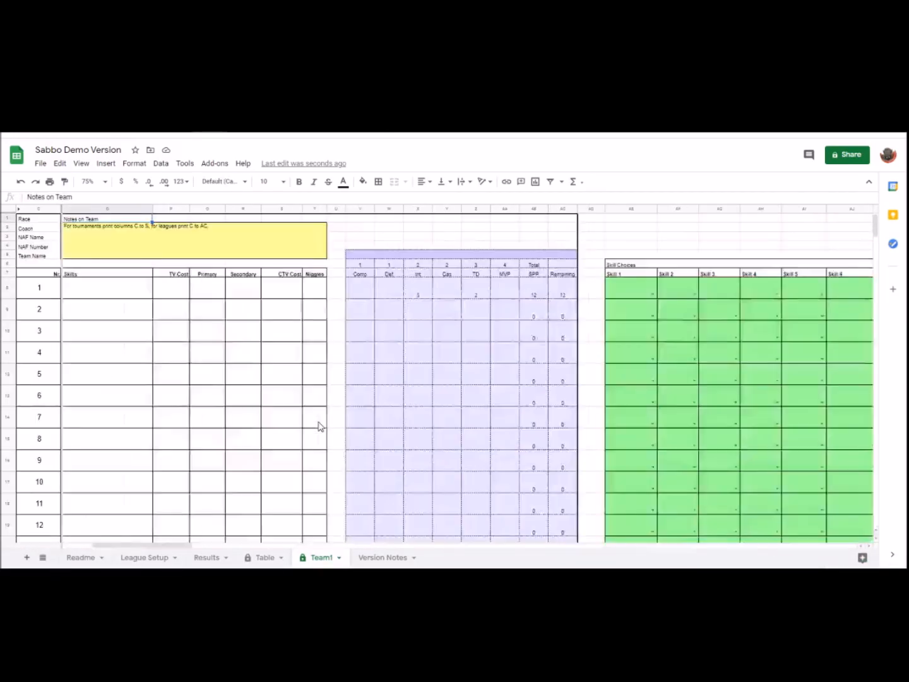
key(Right)
key(Right)
key(Right)
key(Right)
key(Right)
key(Right)
key(Right)
key(Right)
key(Right)
key(Right)
key(Right)
key(Right)
key(Right)
key(Right)
key(Right)
key(Right)
key(Right)
key(Right)
key(Right)
key(Right)
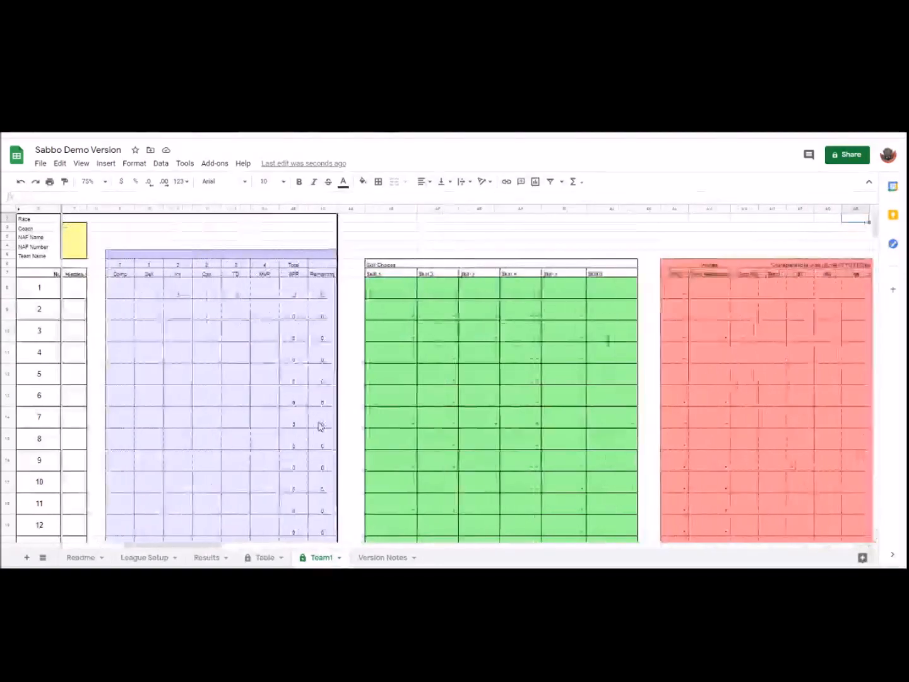
key(Right)
key(Right)
key(Right)
key(Right)
key(Right)
key(Right)
key(Right)
key(Right)
key(Right)
key(Right)
key(Right)
key(Right)
key(Right)
key(Right)
key(Right)
key(Right)
key(Down)
key(Down)
key(Down)
key(Down)
key(Down)
key(Down)
key(Down)
key(Down)
key(Down)
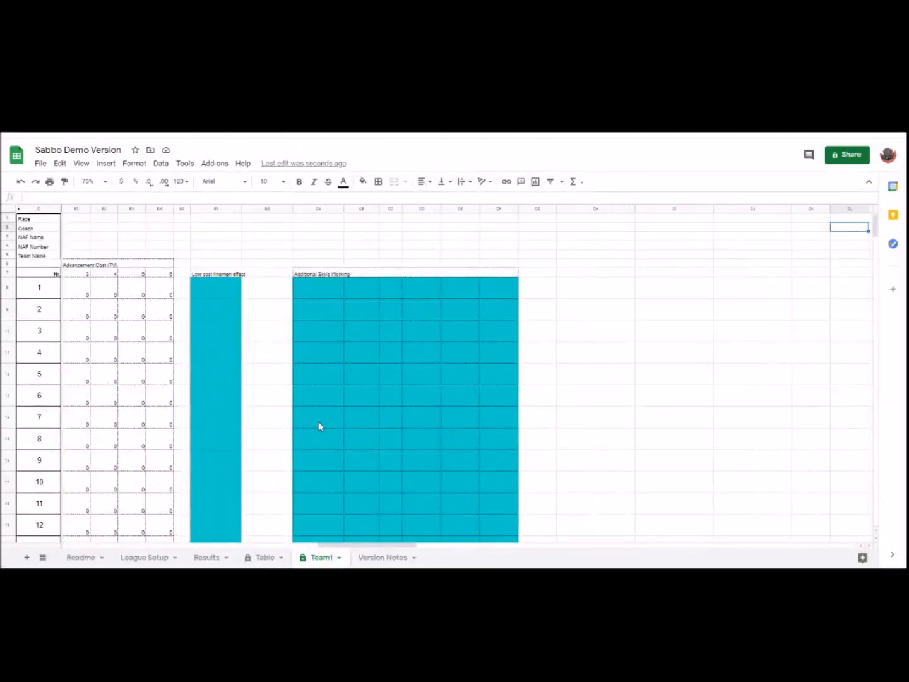
key(Left)
key(Left)
key(Left)
key(Left)
key(Left)
key(Up)
key(Up)
key(Up)
key(Left)
key(Down)
key(Left)
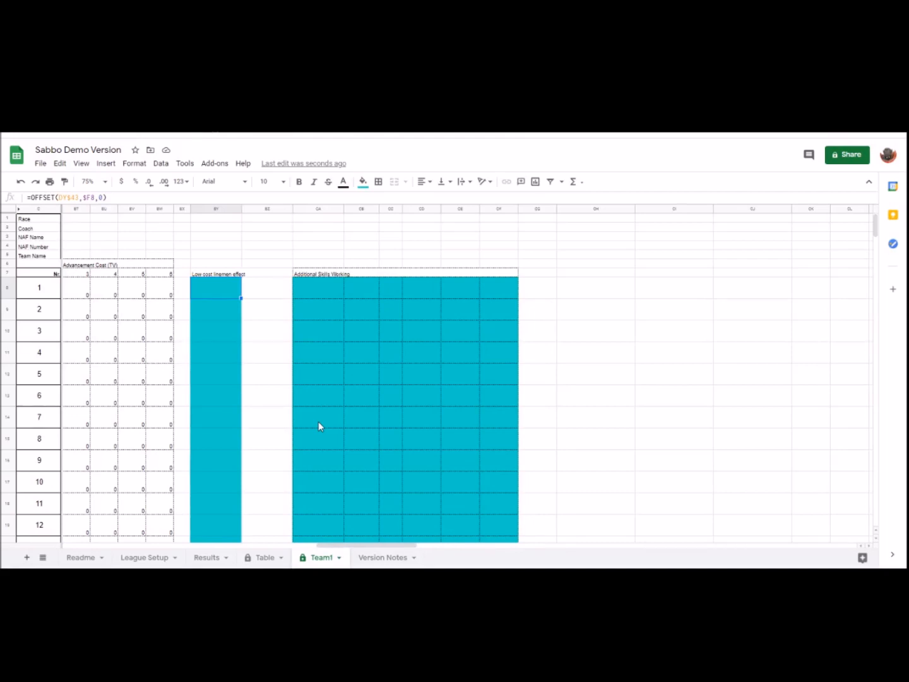
- Inspect the formulas in player 1's Additional Skills Working cells
key(Right)
key(Right)
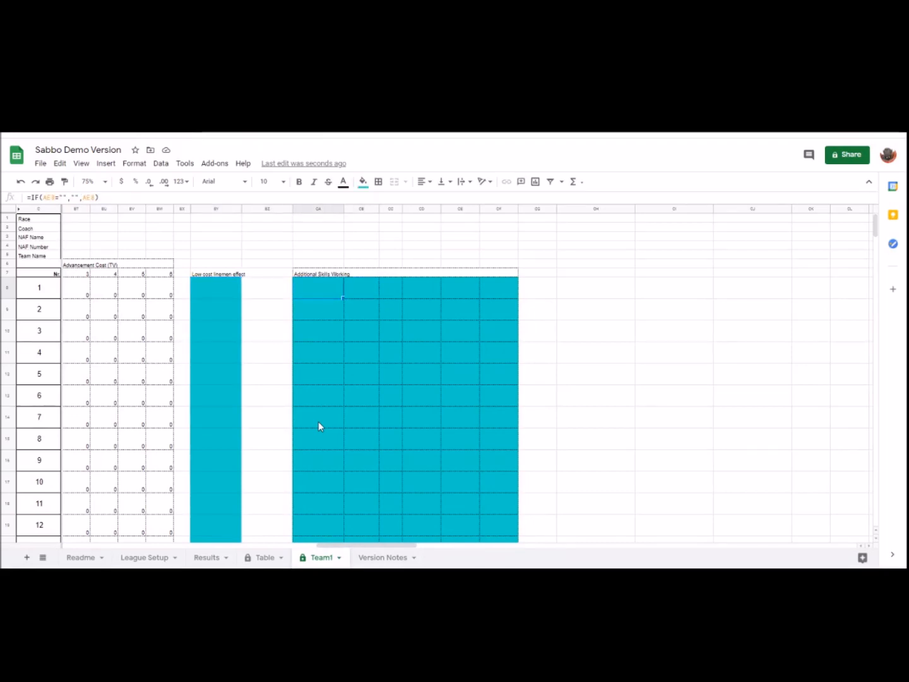
key(Right)
key(Right)
key(Right)
key(Right)
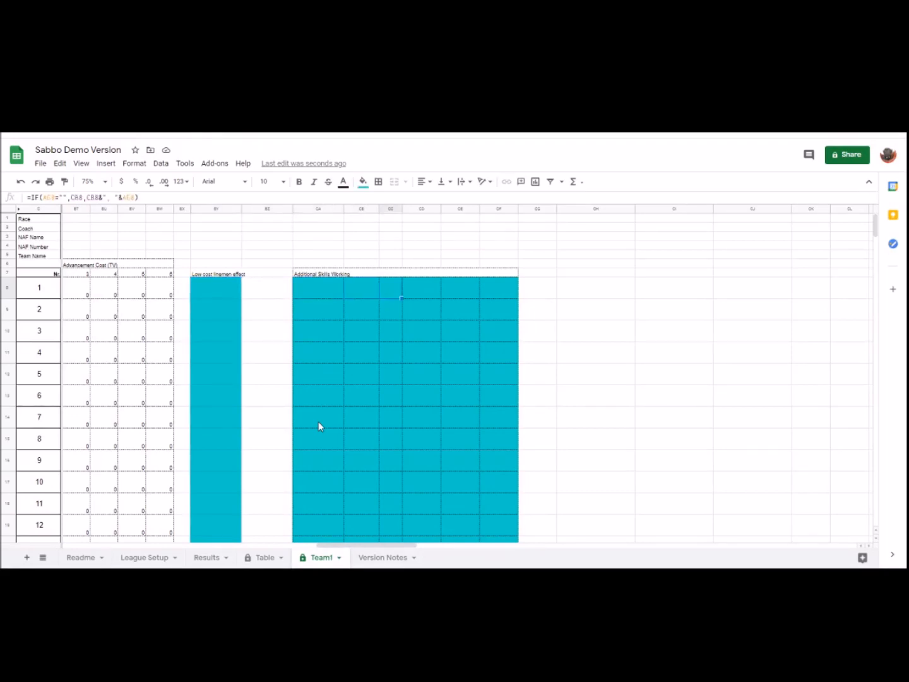
- Compare the formulas across player 1's Additional Skills Working row, starting again from the block's first cell
key(Right)
key(Left)
key(Left)
key(Left)
key(Left)
key(Left)
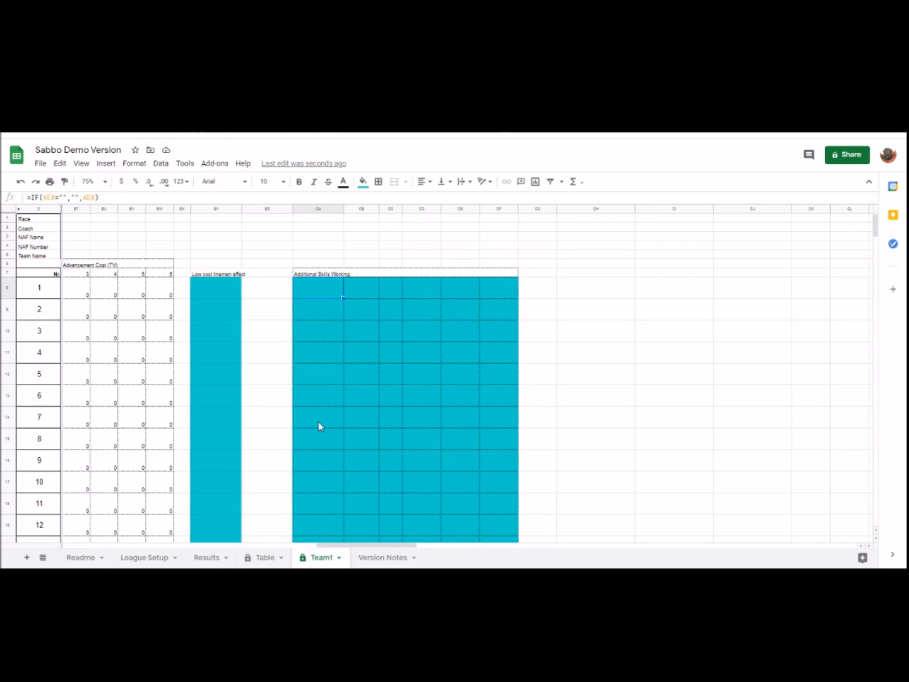
key(Right)
key(Right)
key(Right)
key(Right)
key(Right)
key(Right)
key(Right)
key(Right)
key(Right)
key(Right)
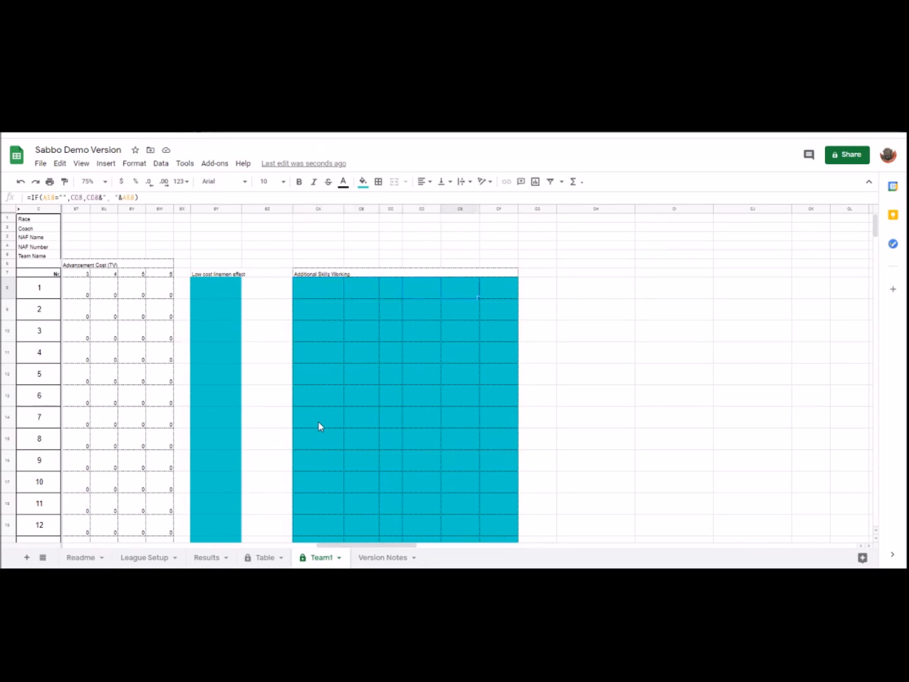
key(Left)
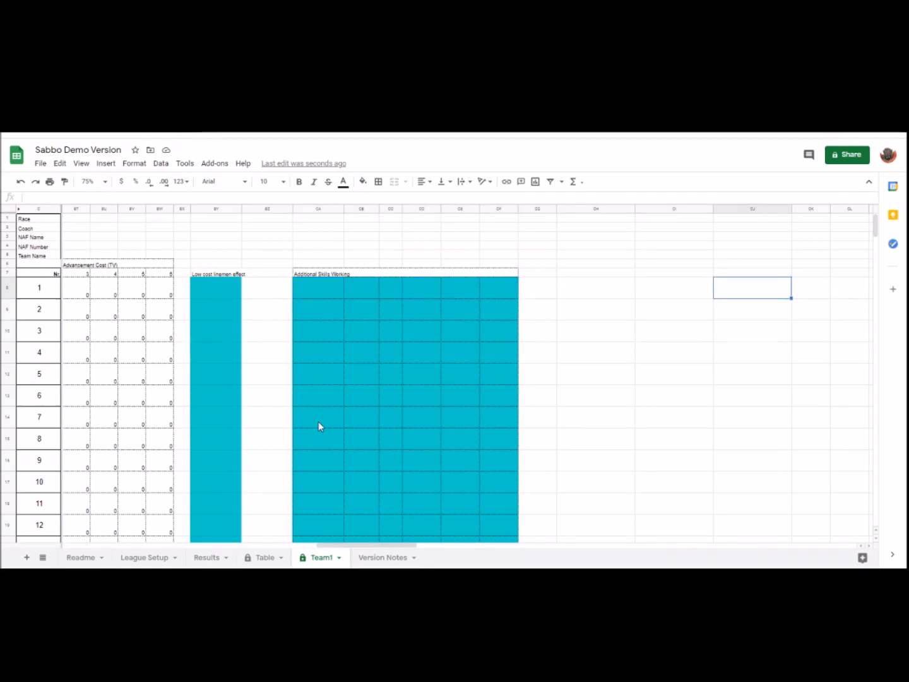
- Search the area beyond the Additional Skills Working block for further working data, as far as the sheet's last row and column
key(ctrl+Down)
key(ctrl+Up)
key(Right)
key(Right)
key(Right)
key(Right)
key(Right)
key(ctrl+Down)
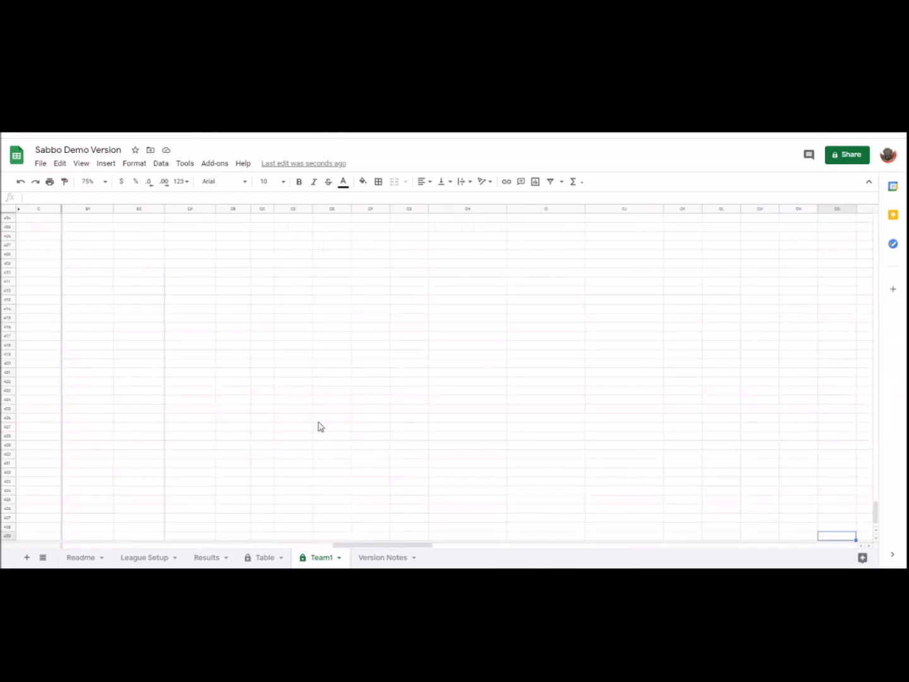
key(ctrl+Up)
key(Right)
key(Right)
key(Right)
key(Right)
key(Right)
key(Right)
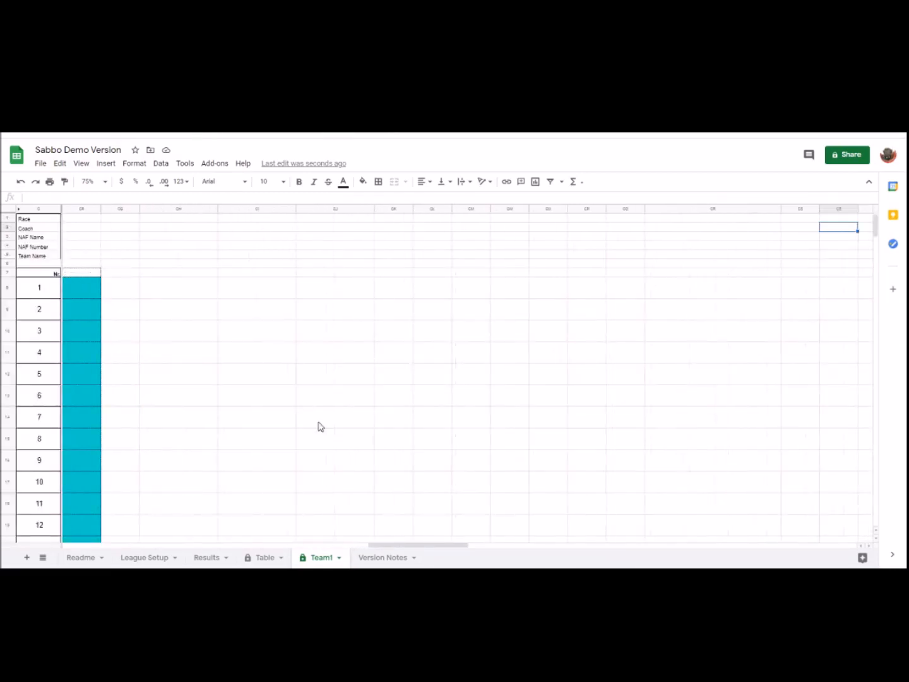
key(ctrl+Down)
key(ctrl+Right)
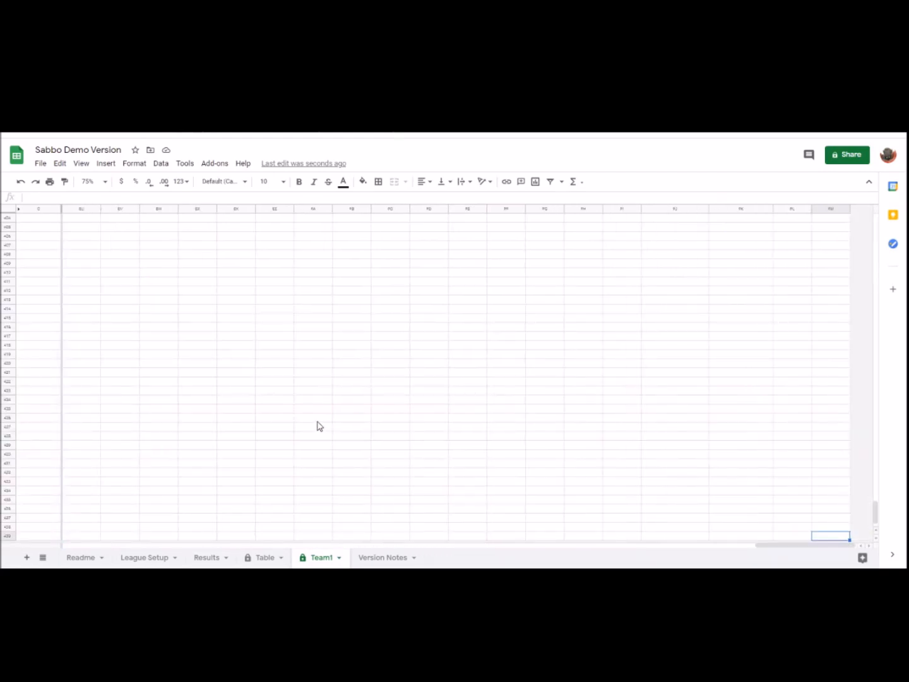
- Find the numbered position list in the sheet's last columns and look over its Pos ID, Name, Actual and Number Hired entries
key(ctrl+Up)
key(Down)
key(Down)
key(Down)
key(Down)
key(Down)
key(Up)
key(Up)
key(Up)
key(Up)
key(Up)
key(Up)
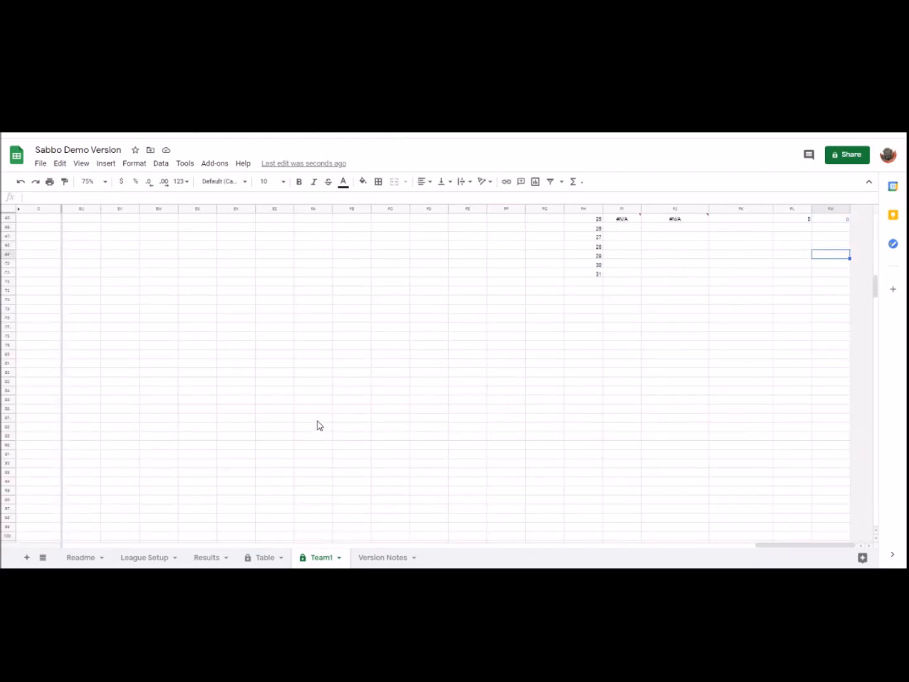
key(Up)
key(Up)
key(Up)
key(Up)
key(Up)
key(Up)
key(Up)
key(Up)
key(Up)
key(Up)
key(Up)
key(Up)
key(Up)
key(Up)
key(Up)
key(Up)
key(Up)
key(Up)
key(Up)
key(Up)
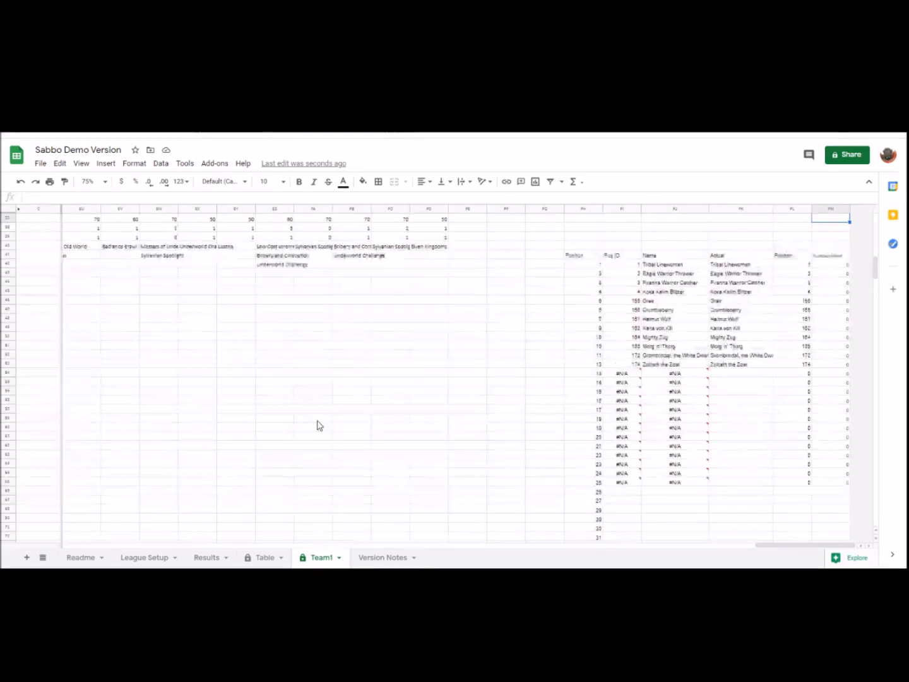
- Go from the position list to the neighbouring race table and look at the figures and special rules under each race
key(Left)
key(Up)
key(Up)
key(Up)
key(Up)
key(Up)
key(Up)
key(Up)
key(Up)
key(Up)
key(Up)
key(Up)
key(Up)
key(Up)
key(Up)
key(Up)
key(Up)
key(Up)
key(Up)
key(Left)
key(Left)
key(Left)
key(Left)
key(Left)
key(Left)
key(Left)
key(Left)
key(Left)
key(Left)
key(Left)
key(Left)
key(Left)
key(Left)
key(Left)
key(Down)
key(Down)
key(Down)
key(Down)
key(Down)
key(Down)
key(Down)
key(Down)
key(Down)
key(Down)
key(Down)
key(Down)
key(Down)
key(Down)
key(Down)
key(Down)
key(Down)
key(Down)
key(Down)
key(Down)
key(Down)
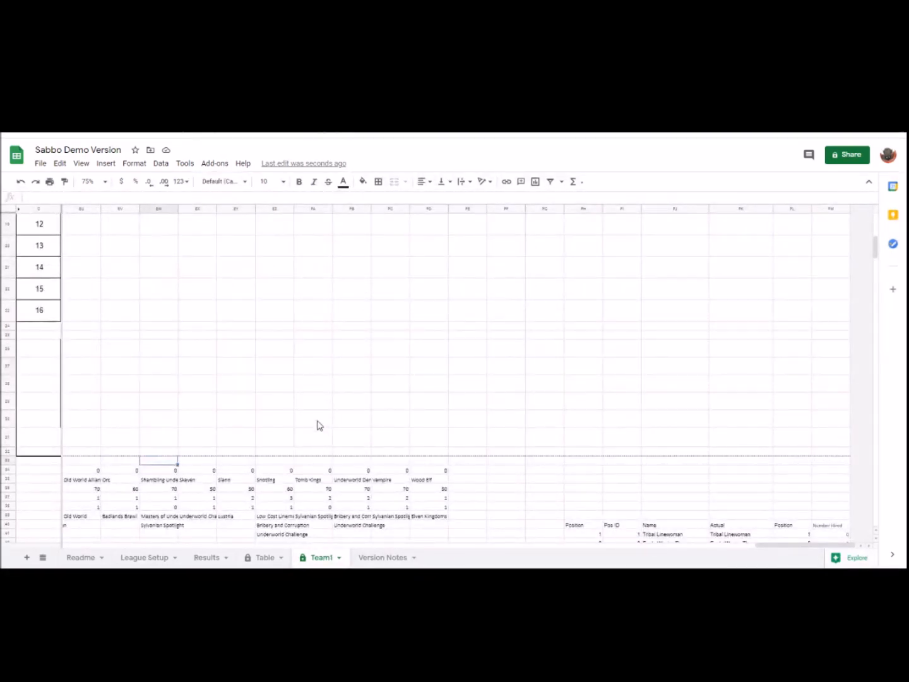
- Return from the race table to the position list and look down its second Position column beyond the named entries
key(Right)
key(Right)
key(Right)
key(Right)
key(Right)
key(Right)
key(Right)
key(Right)
key(Right)
key(Right)
key(Right)
key(Right)
key(Right)
key(Right)
key(Right)
key(Down)
key(Down)
key(Down)
key(Down)
key(Down)
key(Down)
key(Down)
key(Down)
key(Down)
key(Down)
key(Down)
key(Down)
key(Down)
key(Down)
key(Down)
key(Down)
key(Down)
key(Down)
key(Down)
key(Down)
key(Down)
key(Down)
key(Down)
key(Down)
key(Down)
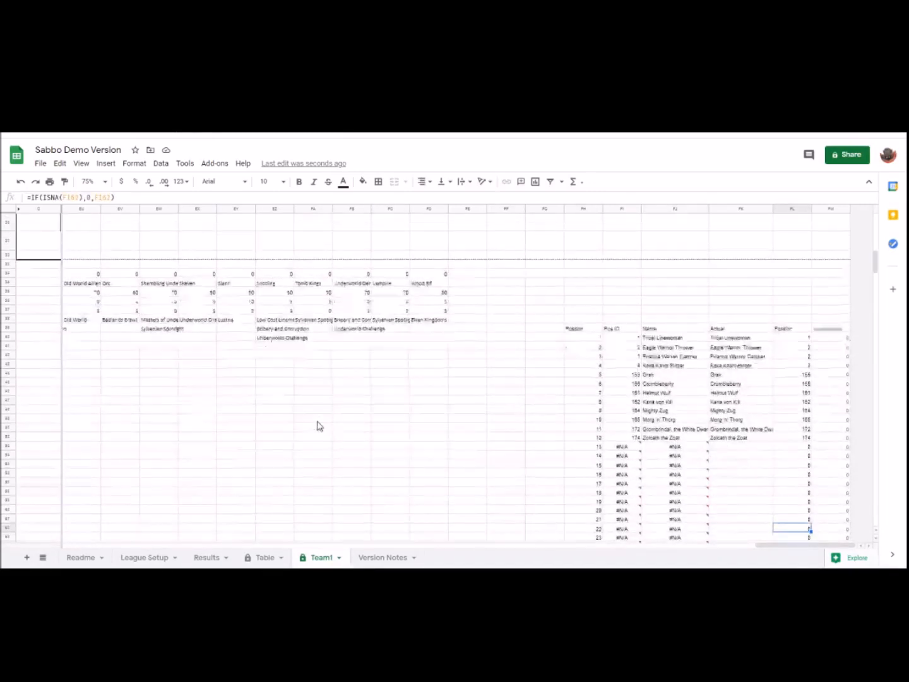
key(Up)
key(Up)
key(Up)
key(Up)
- Examine the lookup formulas in the Pos ID column, working back to position 1
key(Left)
key(Left)
key(Left)
key(Up)
key(Up)
key(Up)
key(Up)
key(Up)
key(Up)
key(Up)
key(Up)
key(Up)
key(Up)
key(Up)
key(Up)
key(Up)
key(Up)
key(Up)
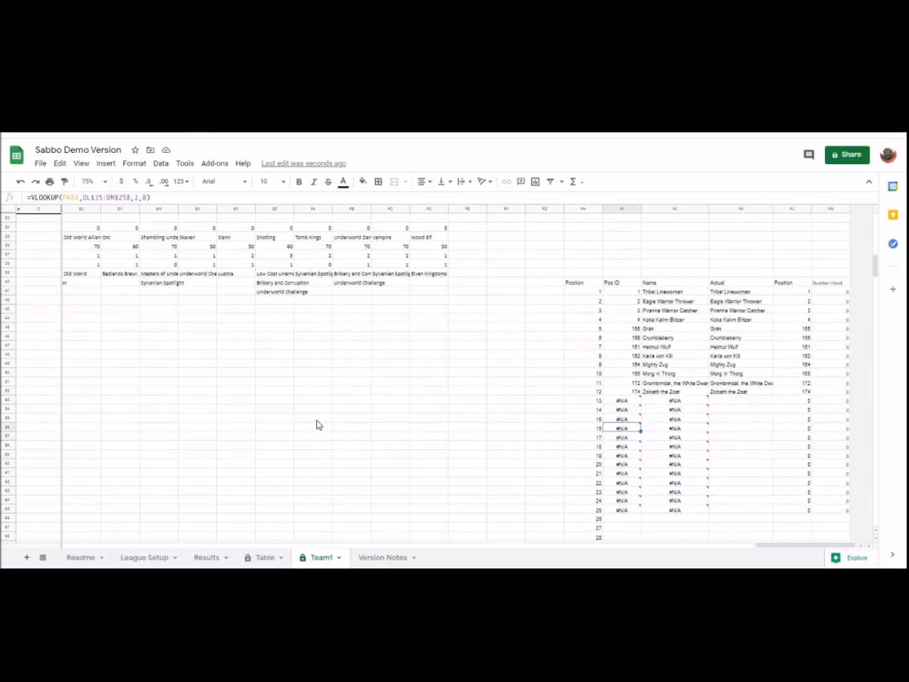
key(Up)
key(Up)
key(Up)
key(Up)
key(Up)
key(Up)
key(Up)
- Compare position 1's Name lookup with the Actual column's formulas, following the Actual column as far as position 12
key(Right)
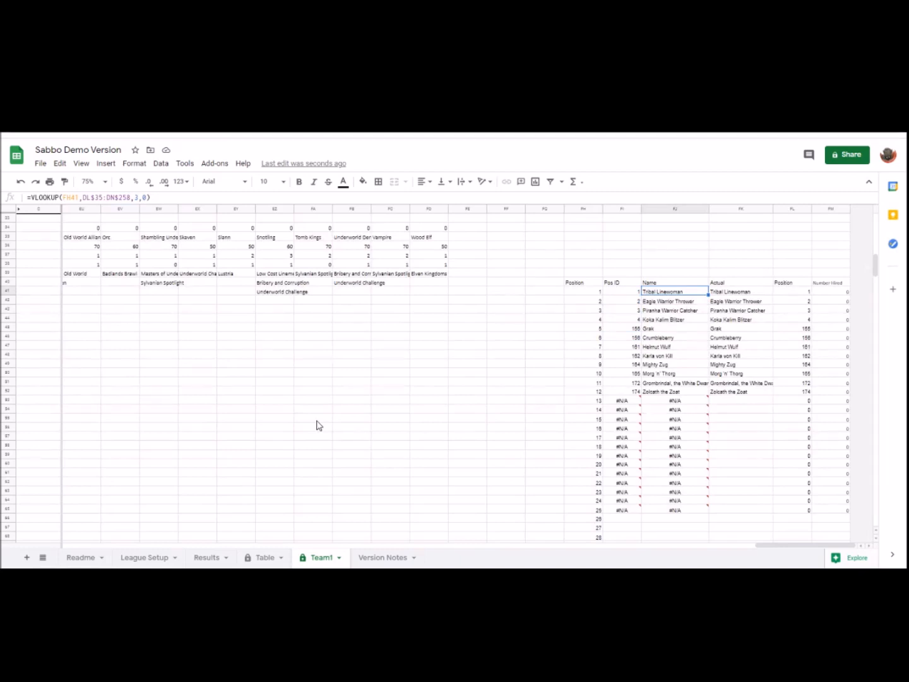
key(Right)
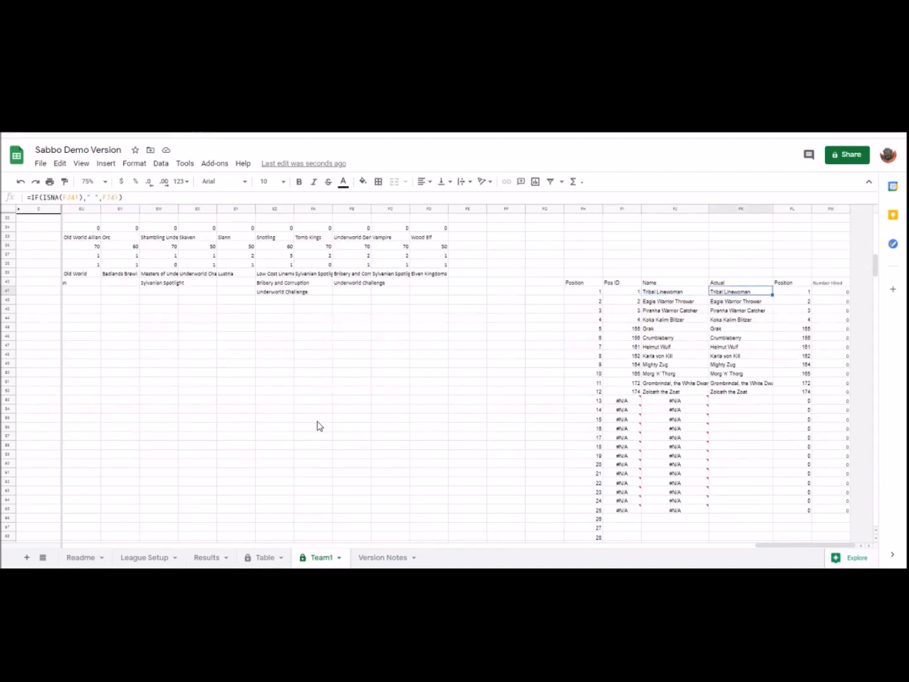
key(Down)
key(Down)
key(Down)
key(Down)
key(Down)
key(Up)
key(Up)
key(Up)
key(Up)
key(Down)
key(Down)
key(Down)
key(Down)
key(Down)
key(Down)
key(Down)
key(Down)
key(Down)
key(Down)
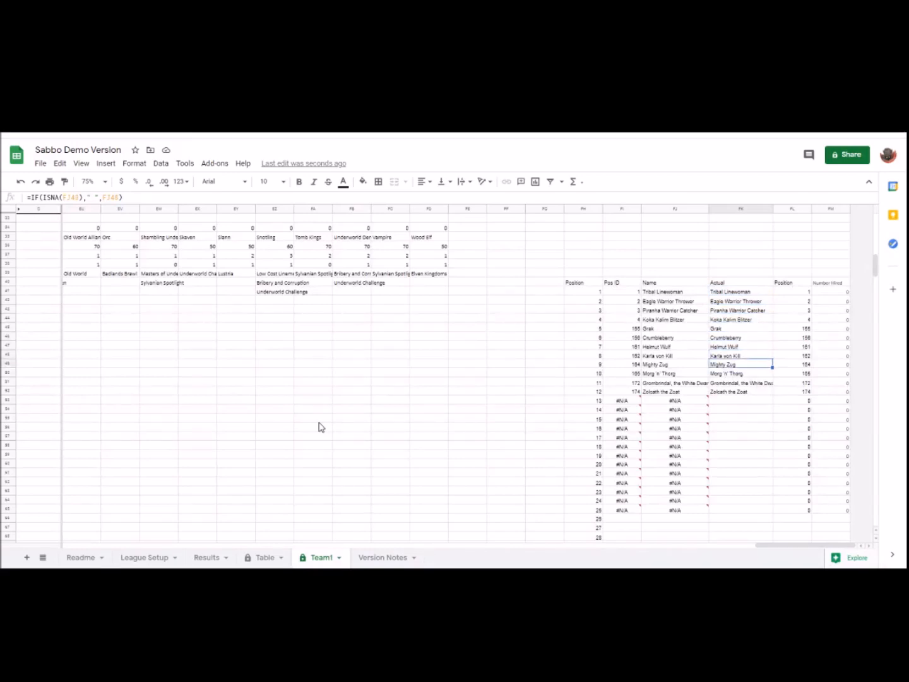
- Examine the second Position column's formulas between positions 12 and 1, checking them against the neighbouring Name and Actual cells
key(Right)
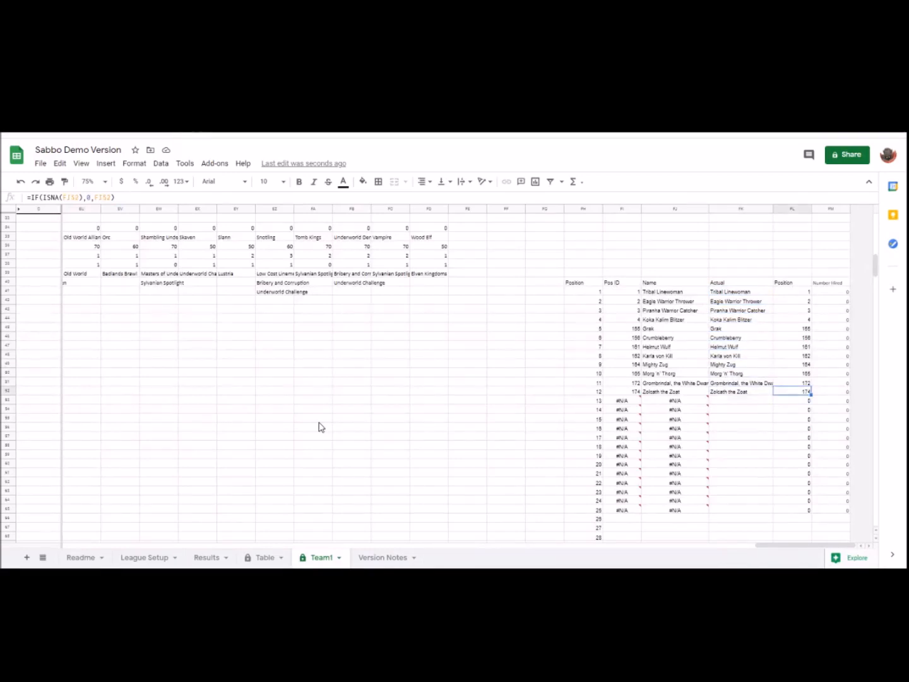
key(Up)
key(Up)
key(Up)
key(Up)
key(Up)
key(Up)
key(Up)
key(Up)
key(Up)
key(Up)
key(Up)
key(Left)
key(Left)
key(Right)
key(Right)
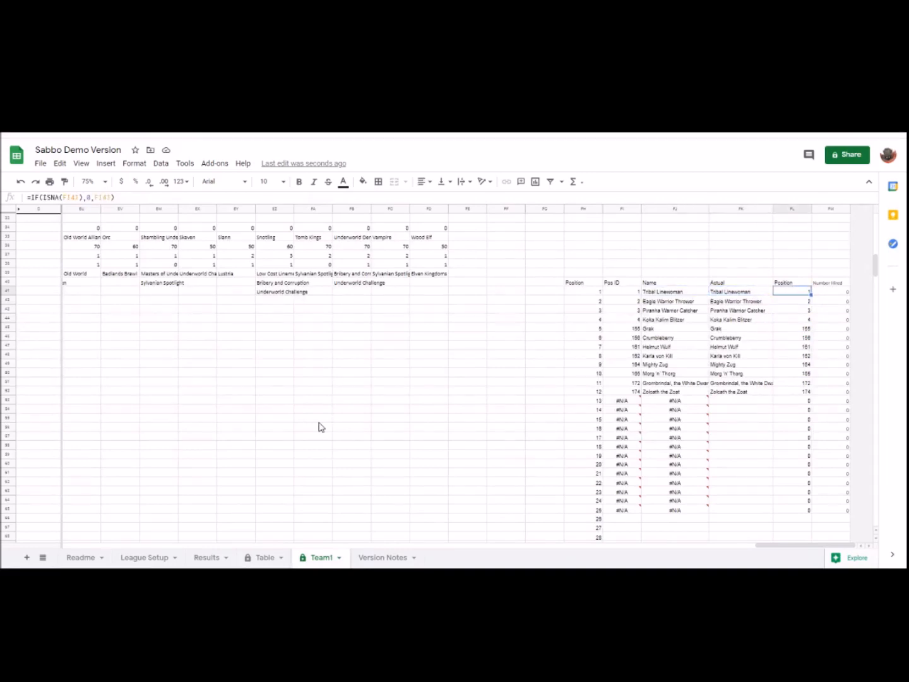
key(Down)
key(Down)
key(Down)
key(Down)
key(Down)
key(Down)
key(Down)
key(Down)
key(Down)
key(Down)
key(Down)
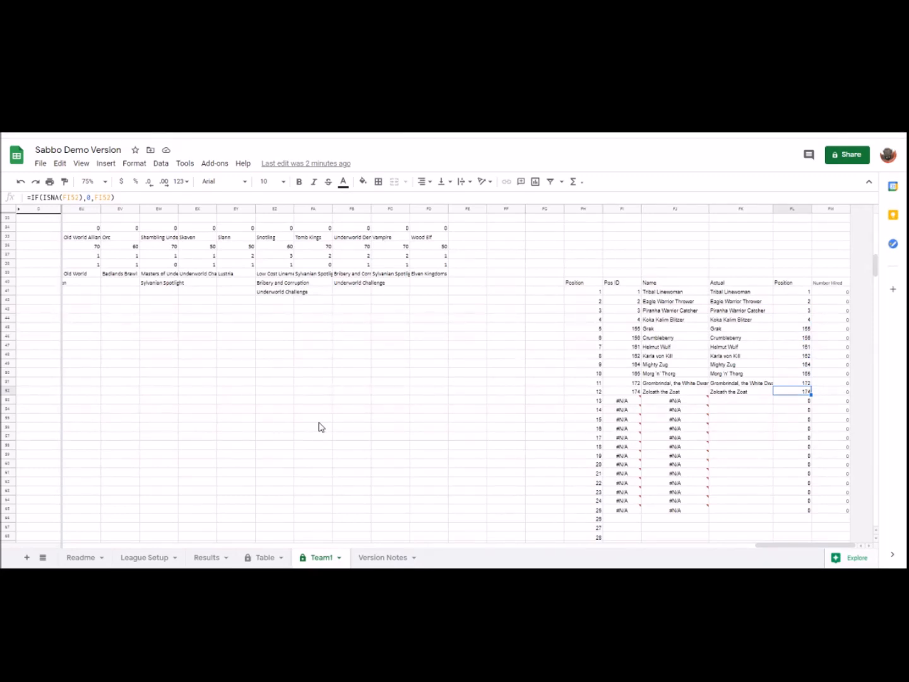
- Examine the COUNTIFS formulas in the Number Hired column from position 12 back to position 1
key(Right)
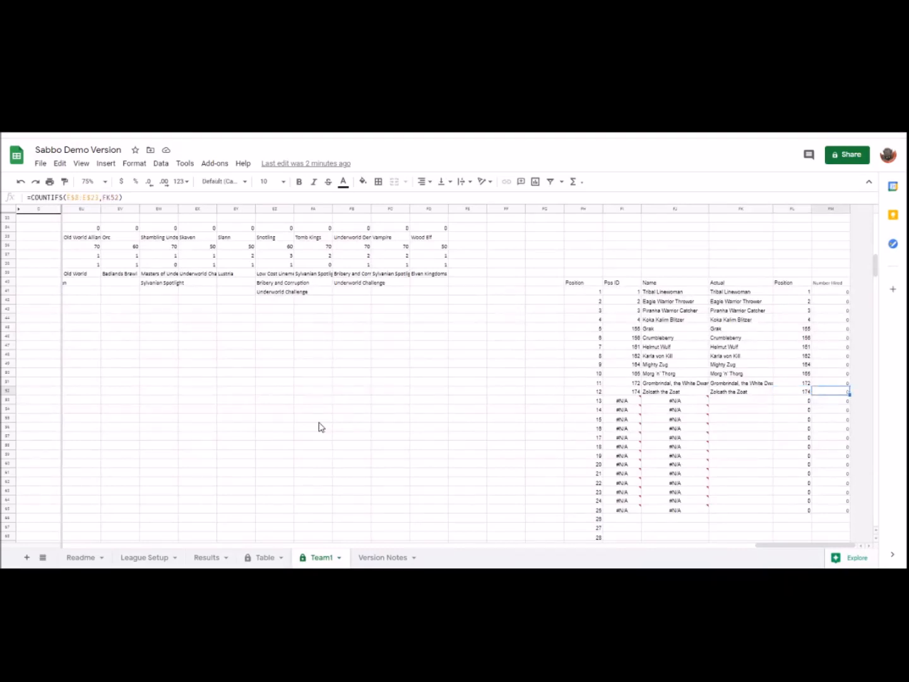
key(Up)
key(Up)
key(Up)
key(Up)
key(Up)
key(Up)
key(Up)
key(Up)
key(Up)
key(Up)
key(Up)
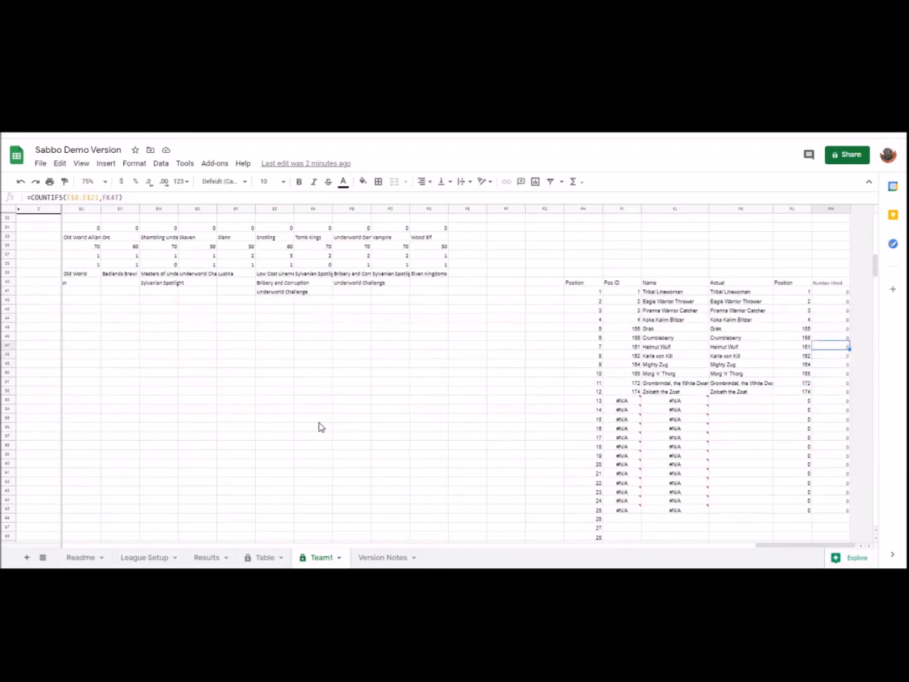
- Look across the team eligibility grid from the Number Hired column back to the first team's column
key(Left)
key(Right)
key(Left)
key(Left)
key(Left)
key(Left)
key(Left)
key(Left)
key(Left)
key(Left)
key(Left)
key(Left)
key(Left)
key(Left)
key(Left)
key(Left)
key(Left)
key(Left)
key(Left)
key(Left)
key(Left)
key(Left)
key(Left)
key(Left)
key(Left)
key(Left)
key(Left)
key(Left)
key(Left)
key(Left)
key(Left)
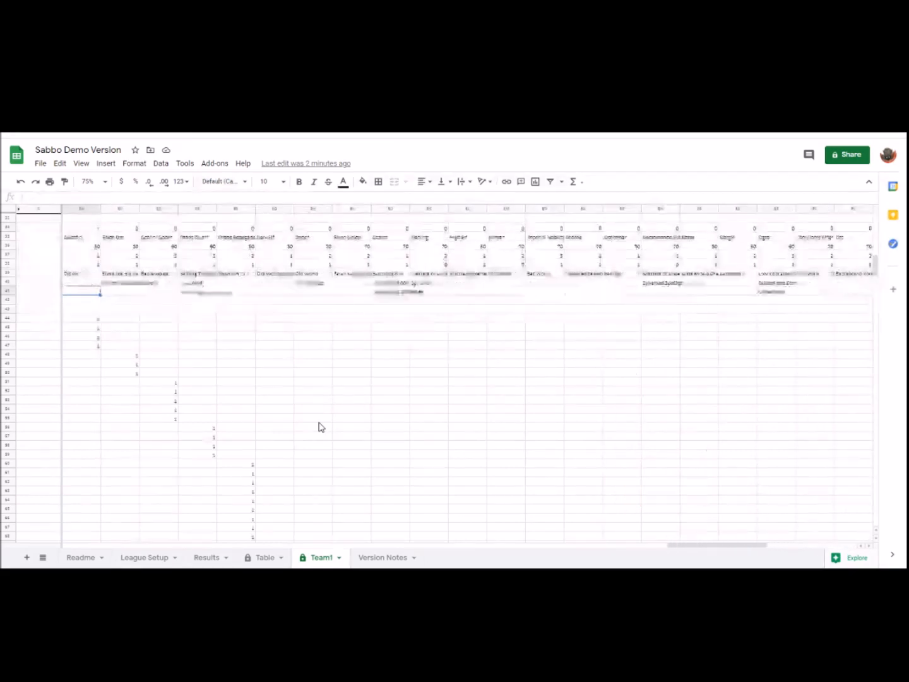
- Trace the working data back from the team grid through the master position list to before its Allowed column
key(Left)
key(Left)
key(Left)
key(Left)
key(Left)
key(Left)
key(Left)
key(Left)
key(Left)
key(Left)
key(Left)
key(Left)
key(Left)
key(Left)
key(Left)
key(Left)
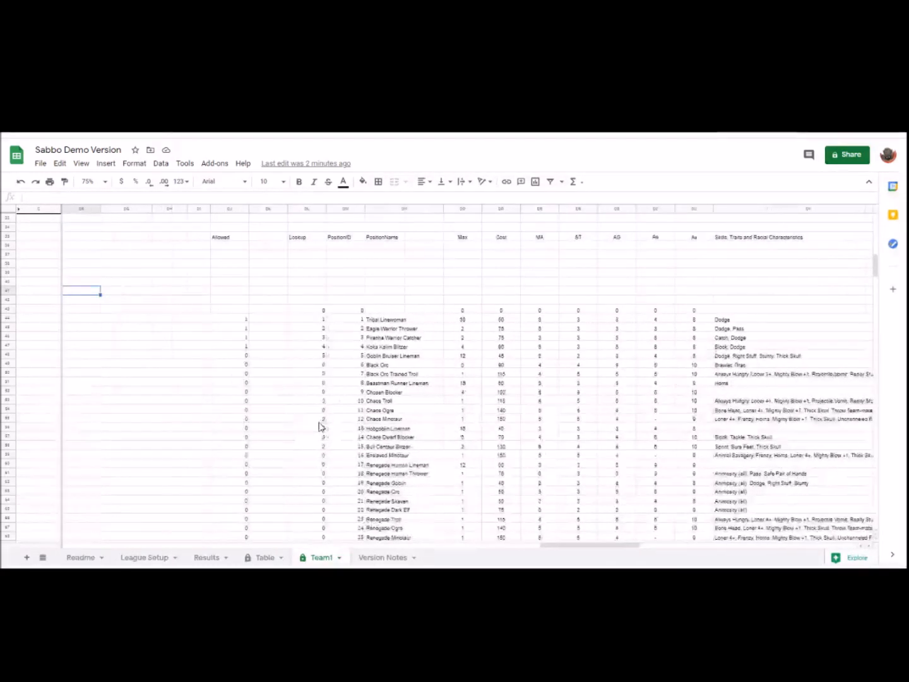
- Review the master position list's columns from Allowed through the player statistics, then return to the Tribal Linewoman entry
key(Right)
key(Right)
key(Right)
key(Right)
key(Right)
key(Right)
key(Right)
key(Right)
key(Right)
key(Right)
key(Right)
key(Right)
key(Right)
key(Right)
key(Right)
key(Left)
key(Left)
key(Left)
key(Left)
key(Left)
key(Left)
key(Left)
key(Down)
key(Down)
key(Down)
key(Right)
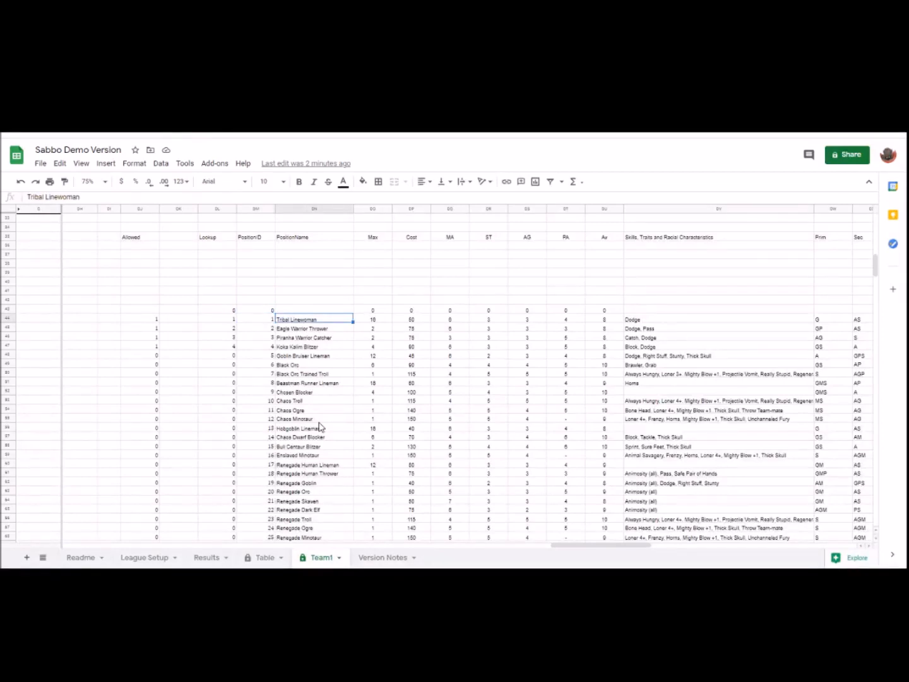
- Examine the position names down to Black Orc Trained Troll, checking that row's Lookup formula and Max value
key(Down)
key(Down)
key(Down)
key(Down)
key(Down)
key(Down)
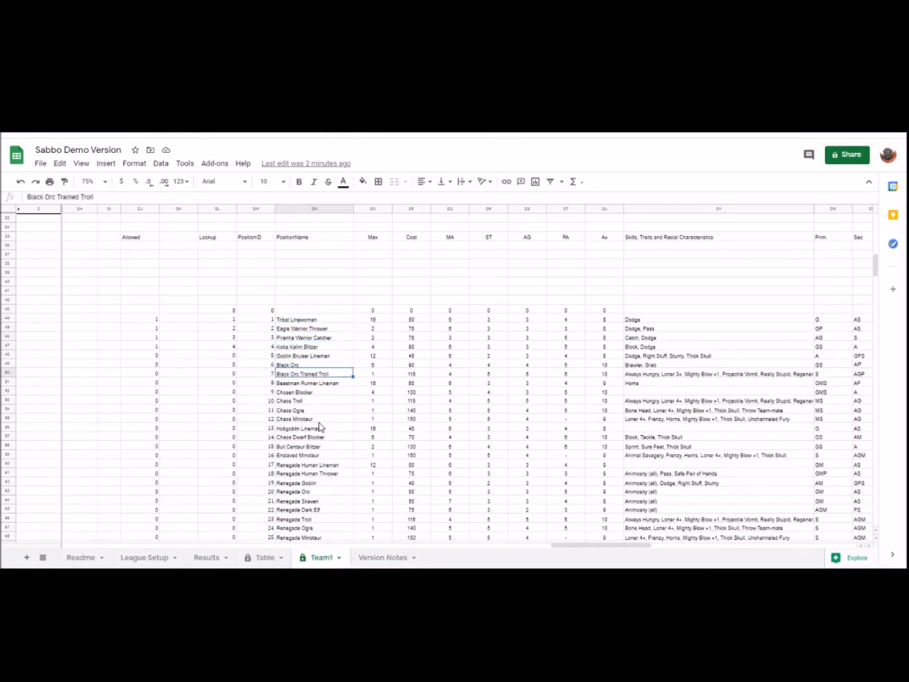
key(Left)
key(Left)
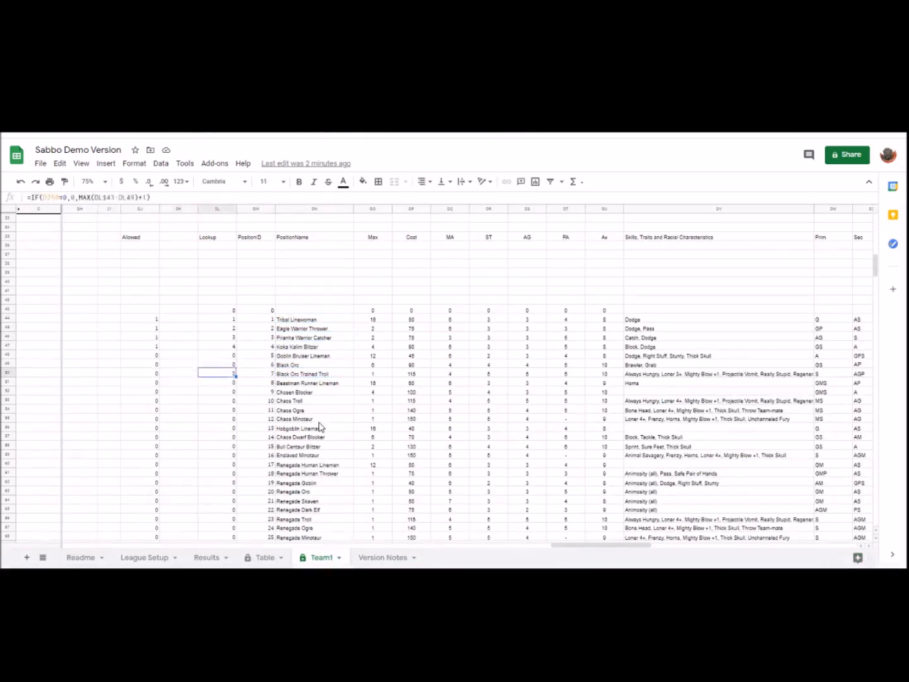
key(Right)
key(Right)
key(Left)
key(Right)
key(Right)
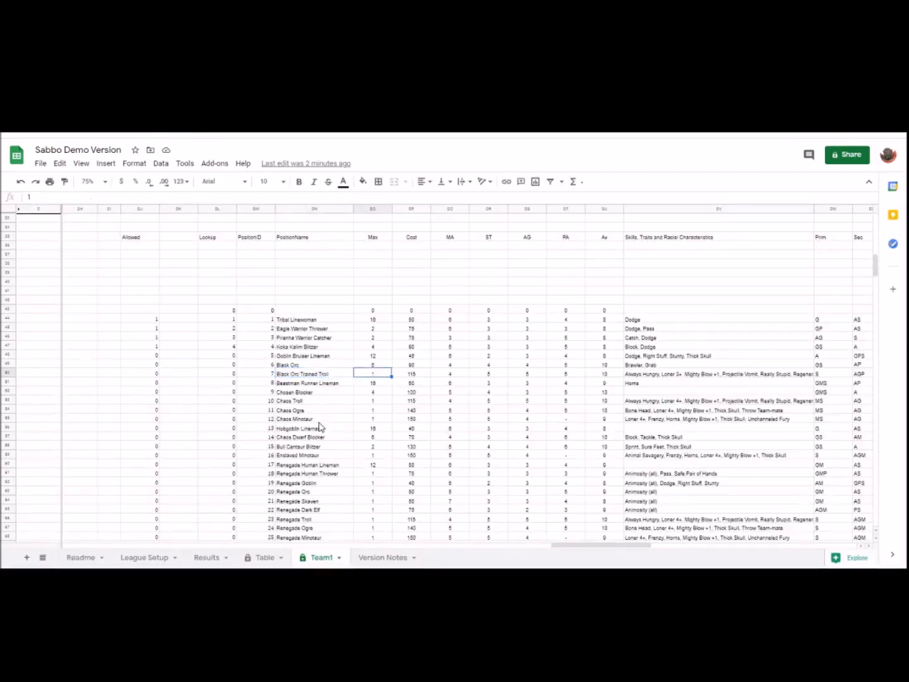
- Examine the star players at the end of the master position list, from Zolcath the Zoat back up to Grak
key(Down)
key(Left)
key(ctrl+Down)
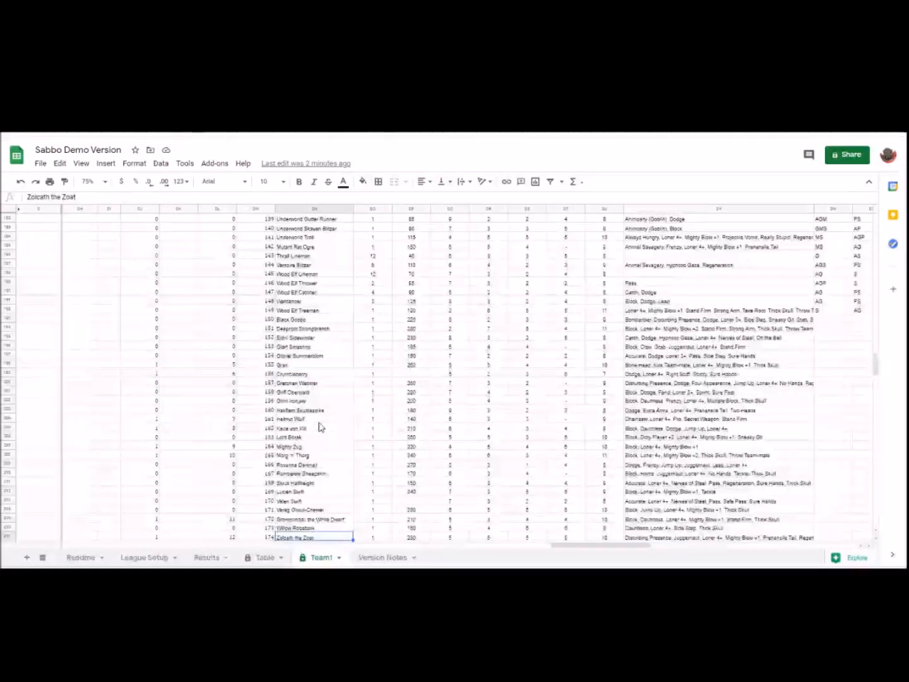
key(ctrl+Down)
key(Up)
key(Up)
key(Up)
key(Up)
key(Up)
key(Up)
key(Up)
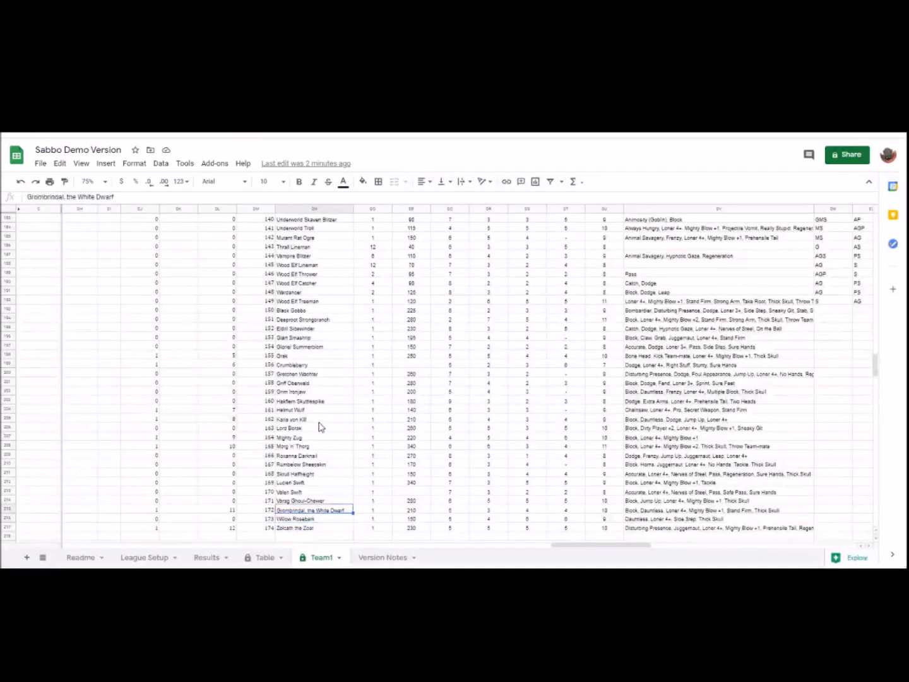
key(Up)
key(Up)
key(Up)
key(Up)
key(Up)
key(Up)
key(Up)
key(Up)
key(Up)
key(Up)
key(Up)
key(Up)
key(Up)
key(Up)
key(Up)
key(Up)
key(Up)
key(Up)
key(Up)
key(Up)
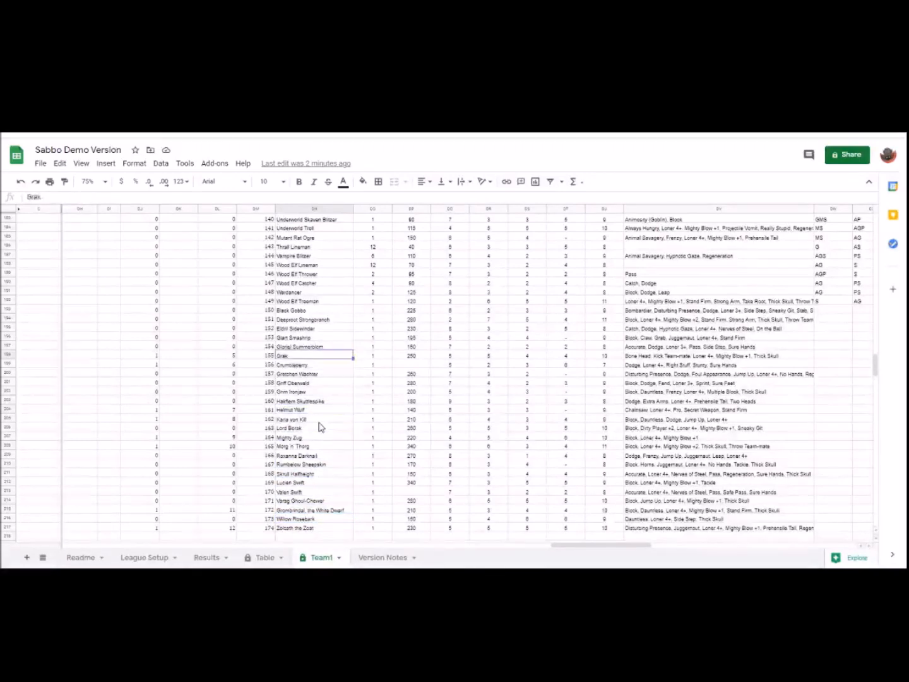
- Insert blank cells across DJ187:FD187 at the Vampire Blitzer row of the master position list, shifting the existing cells down
key(Down)
key(Down)
key(Down)
key(Left)
key(Left)
key(Left)
key(Left)
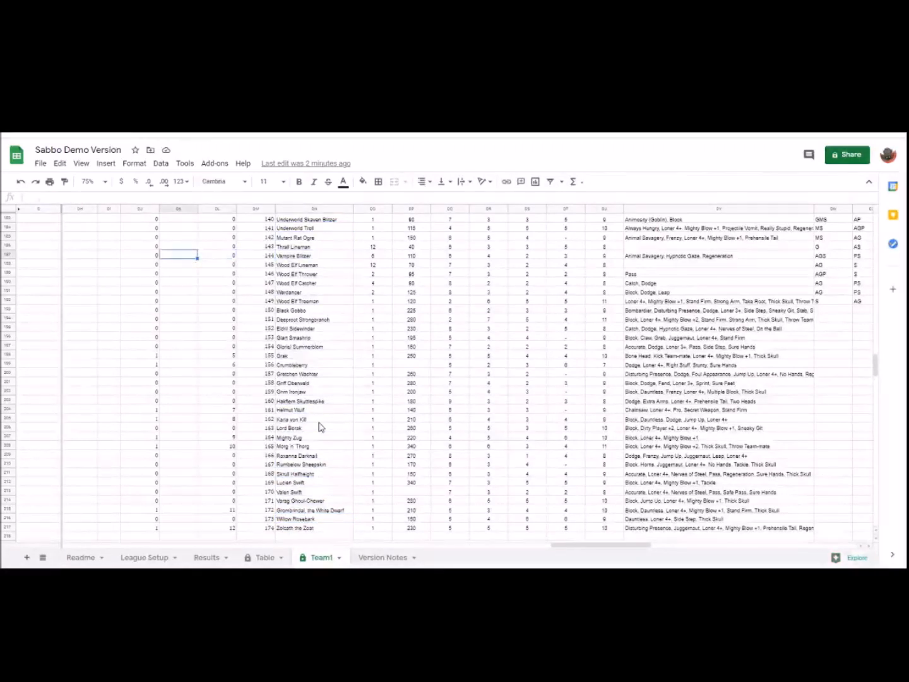
key(shift+Right)
key(shift+Right)
key(shift+Right)
key(shift+Right)
key(shift+Right)
key(shift+Right)
key(shift+Right)
key(shift+Right)
key(shift+Right)
key(shift+Right)
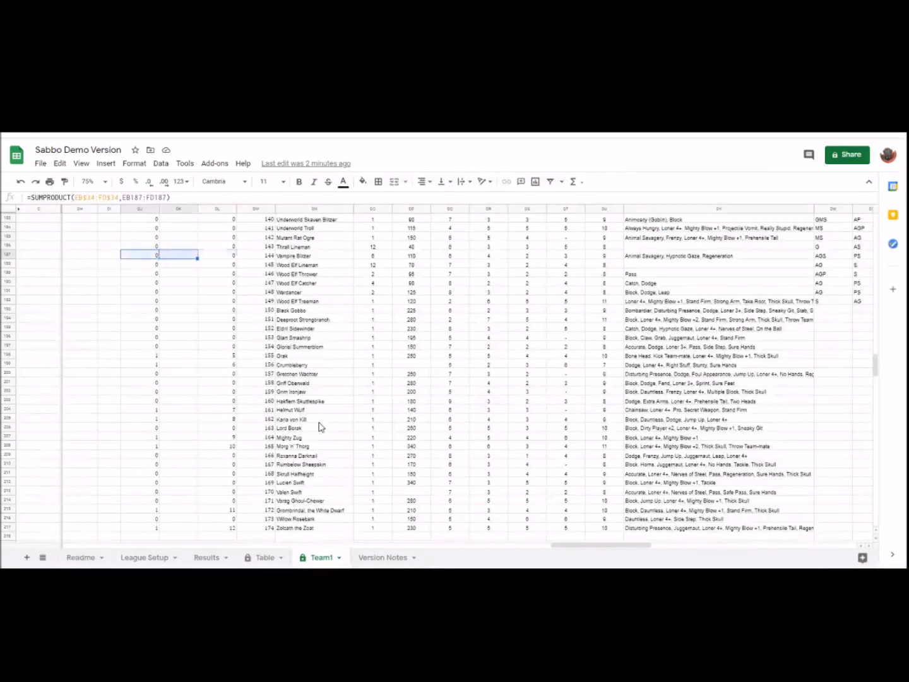
key(shift+Right)
key(shift+Right)
key(shift+Right)
key(shift+Right)
key(shift+Right)
key(shift+Right)
key(shift+Right)
key(shift+Right)
key(shift+Right)
key(shift+Right)
key(shift+Right)
key(shift+Right)
key(shift+Right)
key(shift+Right)
key(shift+Right)
key(shift+Right)
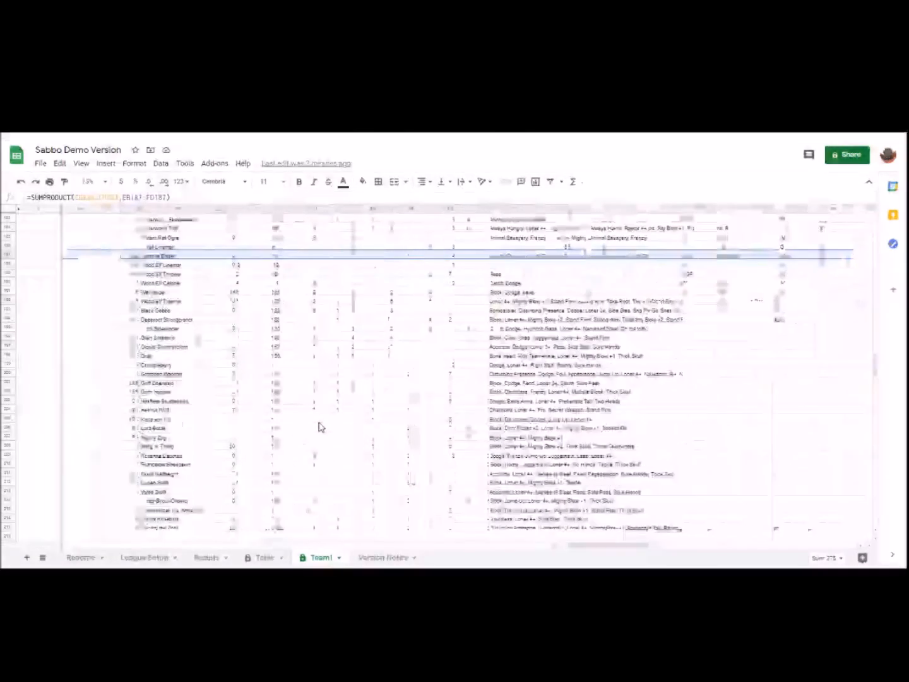
key(shift+Right)
key(shift+Right)
key(shift+Right)
key(shift+Right)
key(shift+Right)
key(shift+Right)
key(shift+Right)
key(shift+Right)
key(shift+Right)
key(shift+Right)
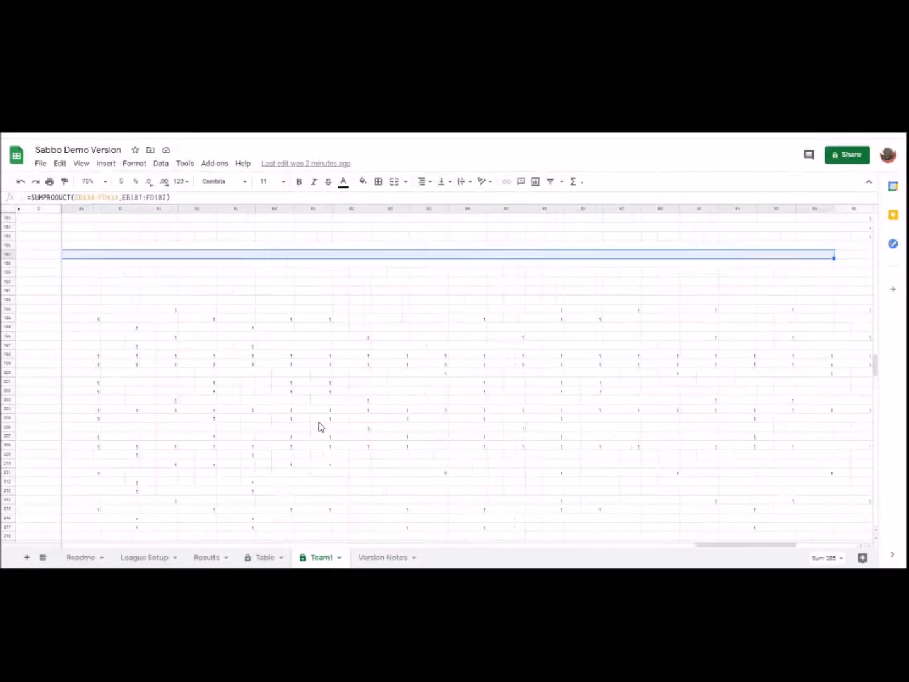
key(shift+Left)
key(shift+Left)
key(shift+Left)
key(shift+Left)
key(shift+Left)
key(shift+Left)
key(shift+Left)
key(shift+Left)
key(shift+Left)
key(shift+Right)
key(shift+Left)
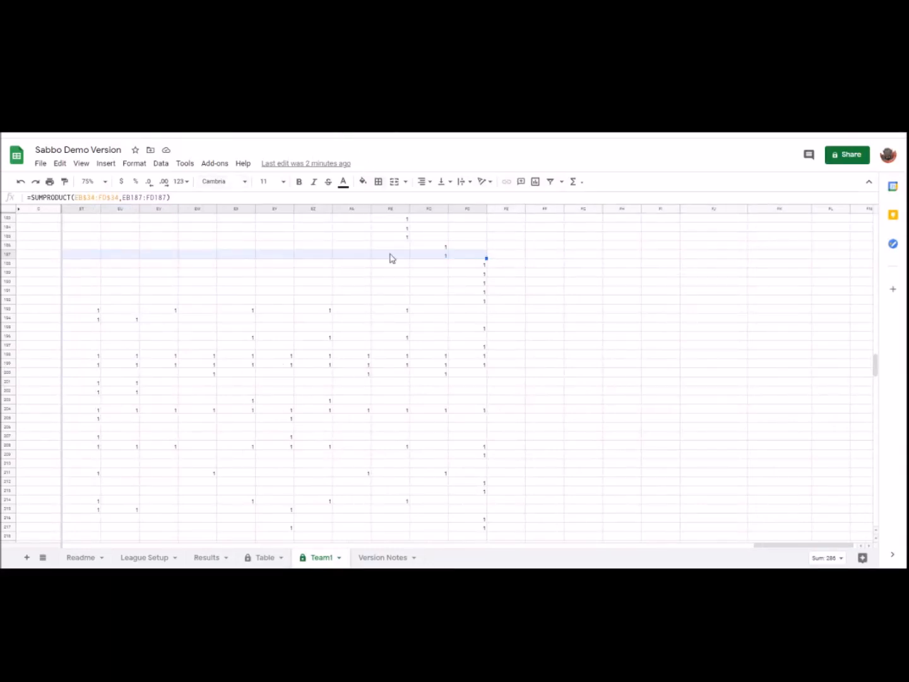
right_click(436, 257)
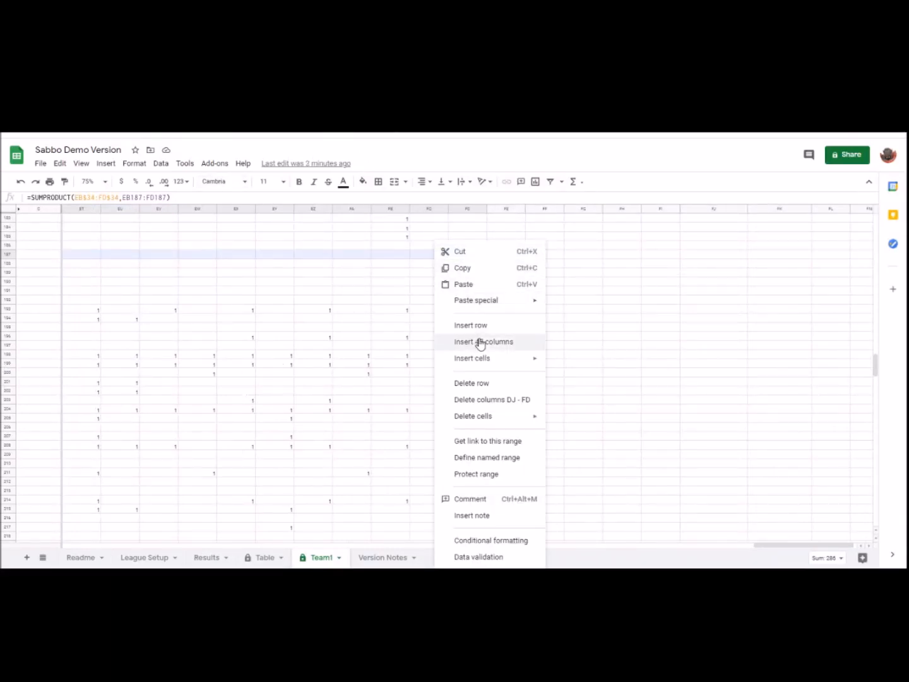
mouse_move(501, 362)
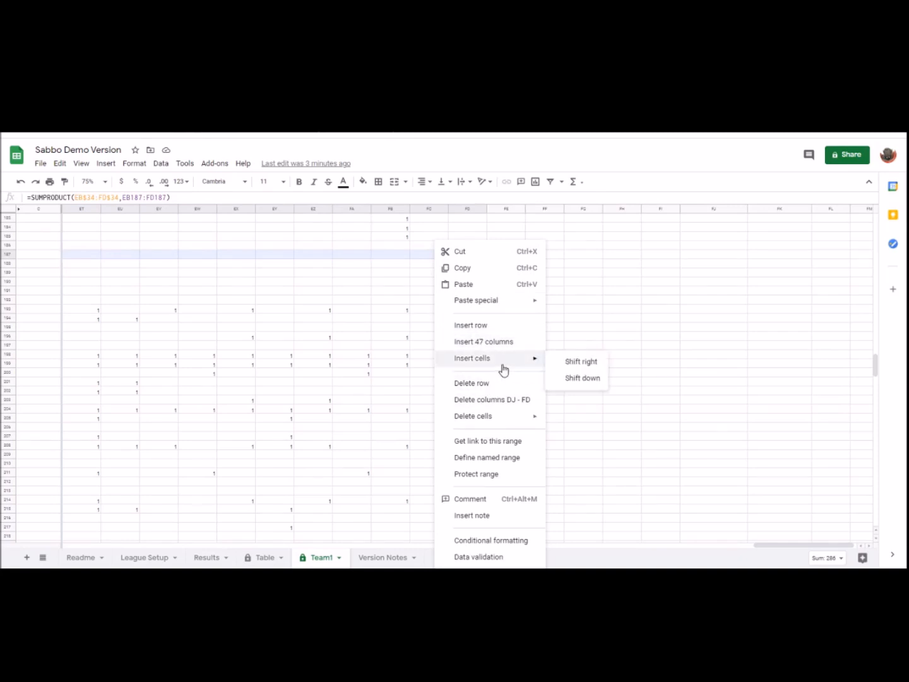
click(594, 380)
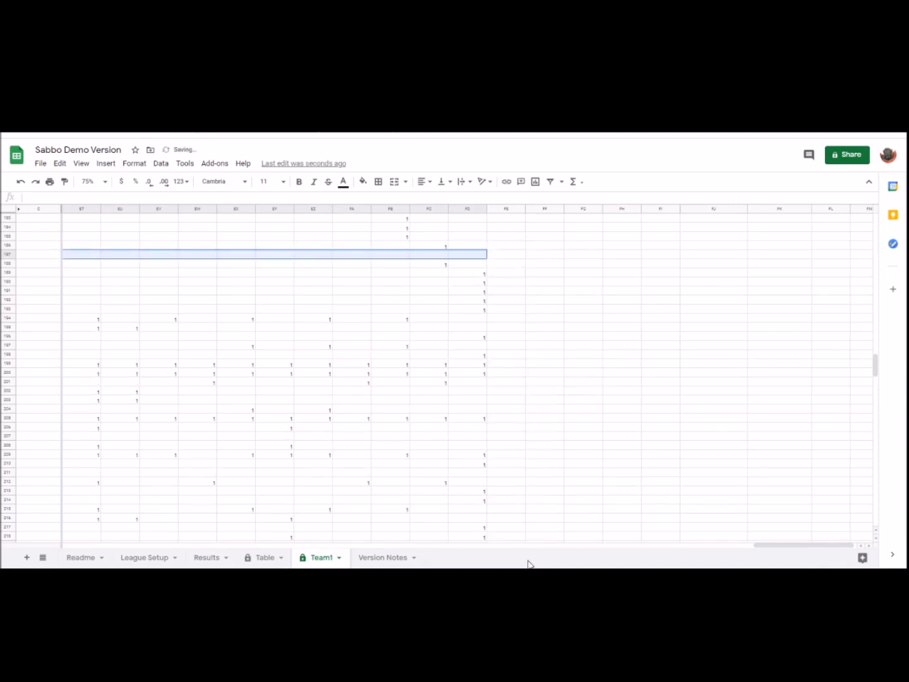
- Fill the formulas in columns DJ to DM down from the Thrall Lineman row to the last entry, Zolcath the Zoat
drag(786, 548, 542, 548)
click(598, 373)
drag(498, 248, 616, 456)
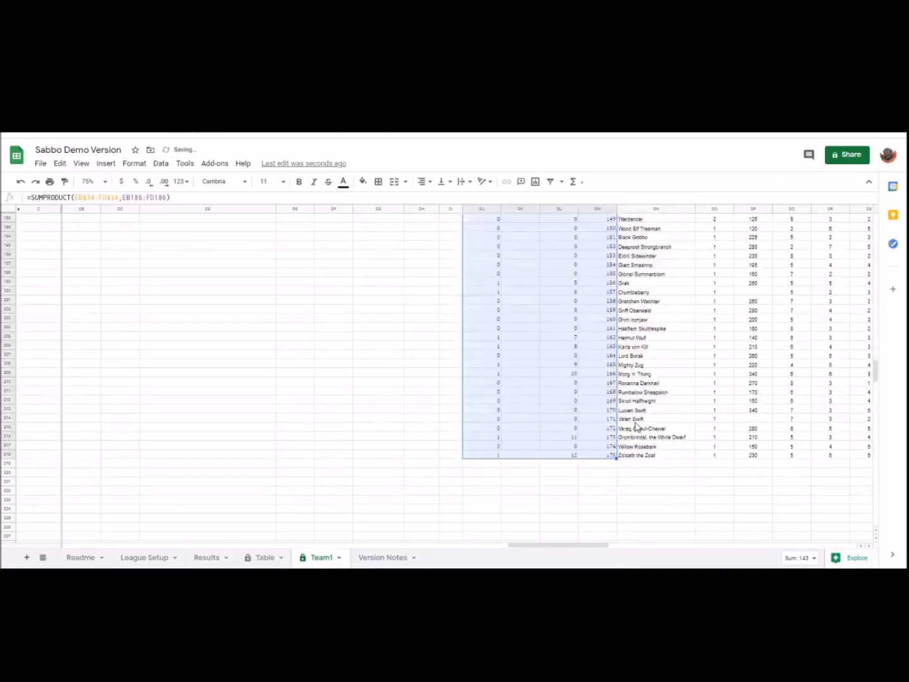
- Name the inserted entry between Thrall Lineman and Vampire Blitzer "New Position" in the PositionName column
scroll(637, 391, up, 5)
click(670, 327)
text(New Position)
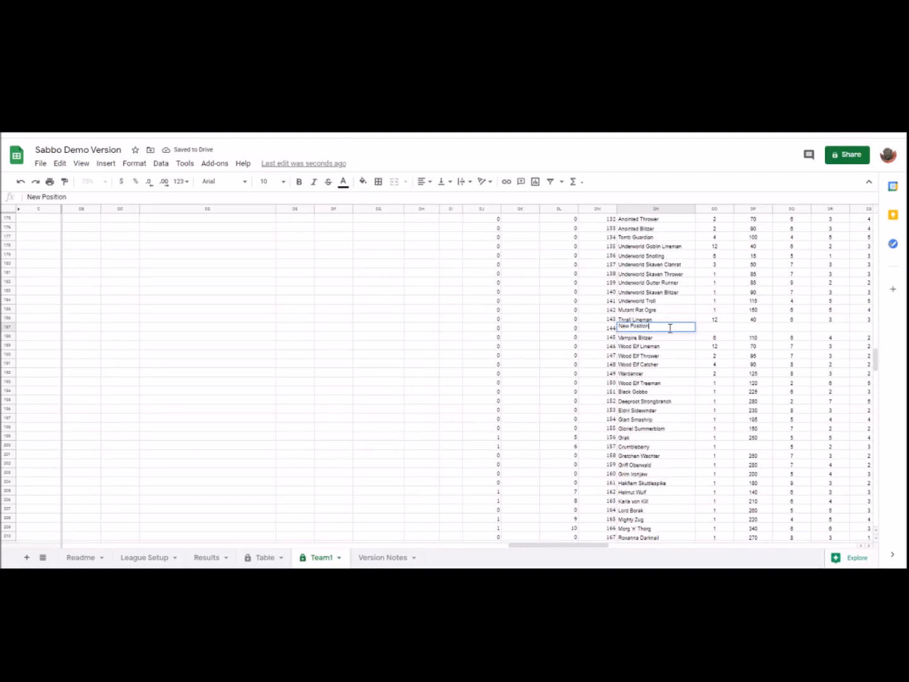
key(Tab)
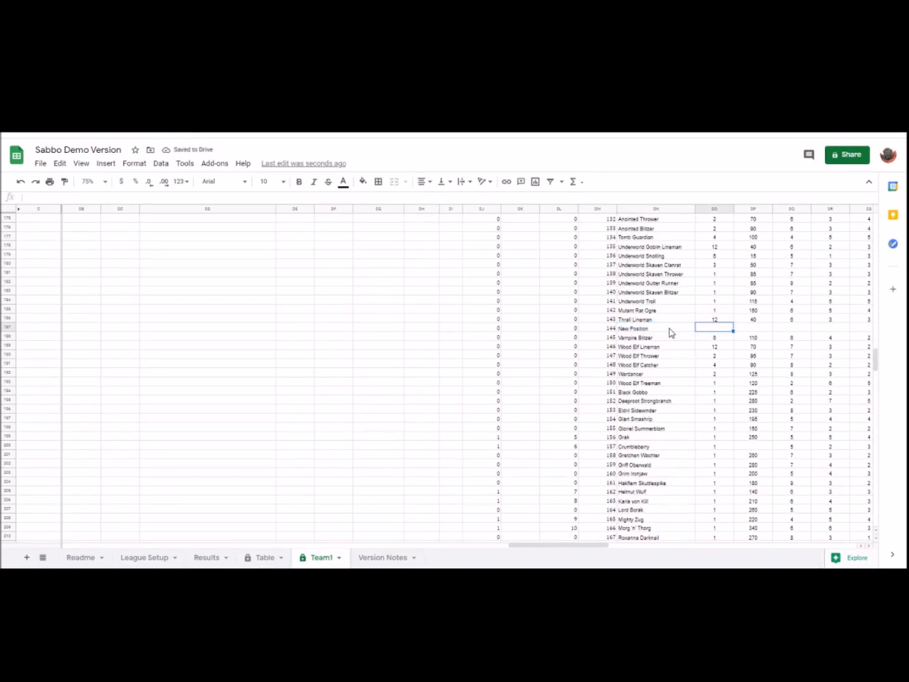
- Examine the new position's blank statistic cells, comparing PA and Av with the Thrall Lineman and Mutant Rat Ogre rows above
key(Tab)
key(Tab)
key(Tab)
key(Tab)
key(Tab)
key(Tab)
key(Tab)
key(Left)
key(Left)
key(Up)
key(Right)
key(Left)
key(Right)
key(Left)
key(Right)
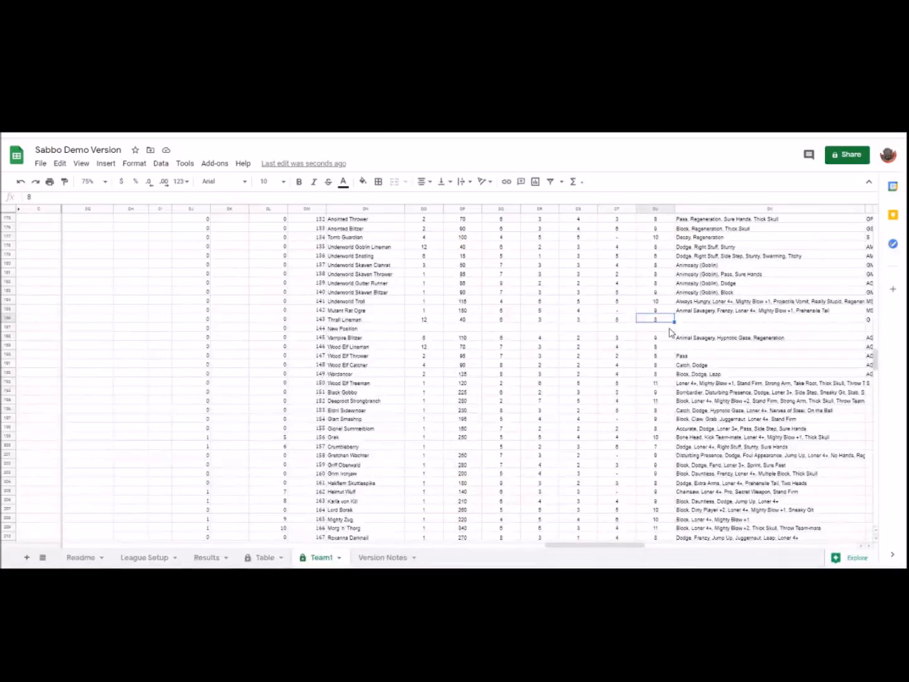
key(Left)
key(Right)
key(Down)
key(Up)
key(Left)
key(Up)
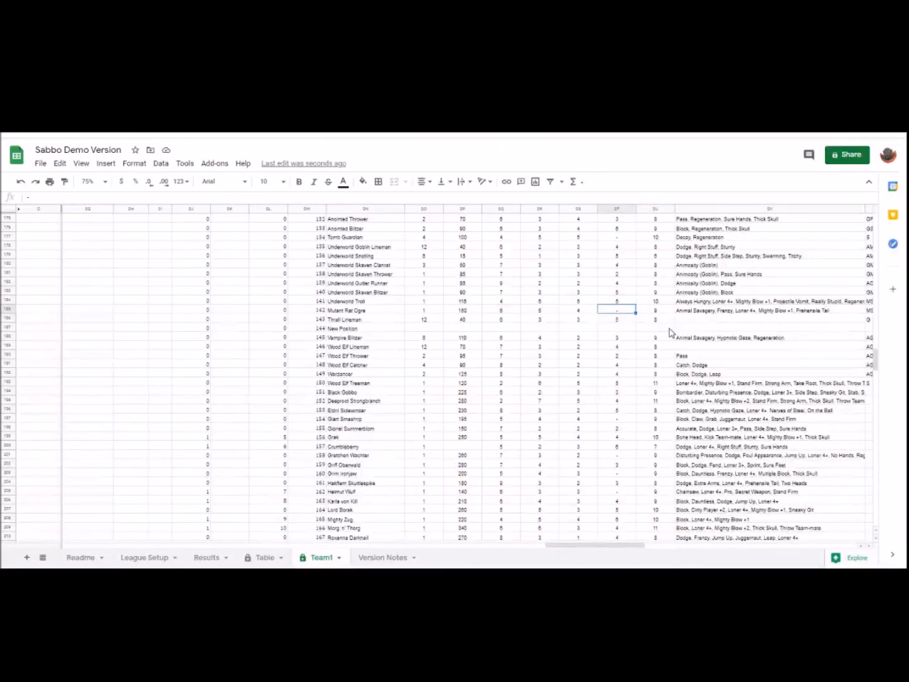
key(Down)
key(Right)
key(Down)
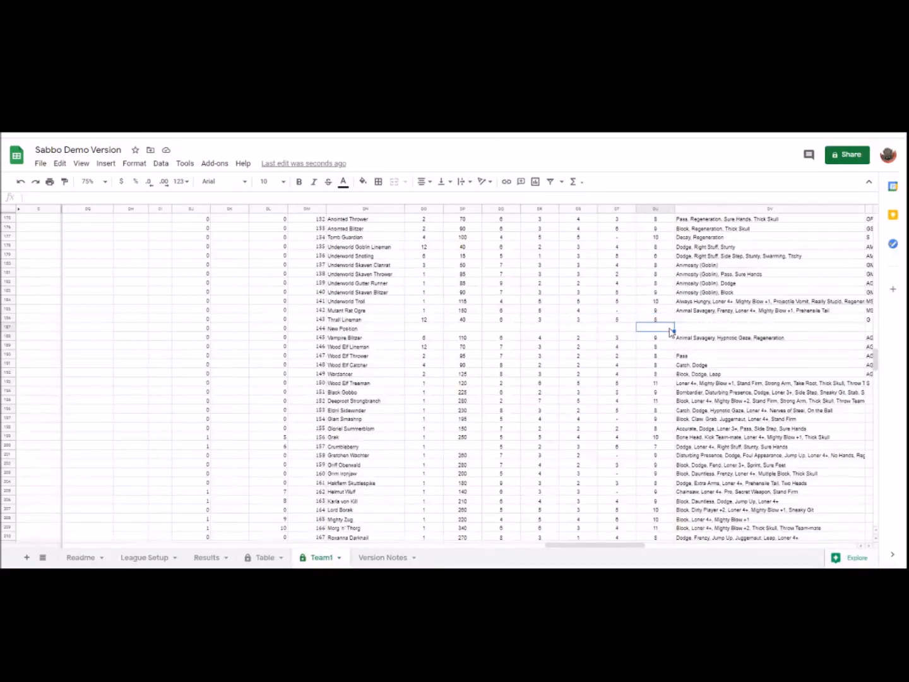
- Examine the new position's blank Skills, Prim and Sec cells through to its Cost Multi cell
key(Right)
key(Right)
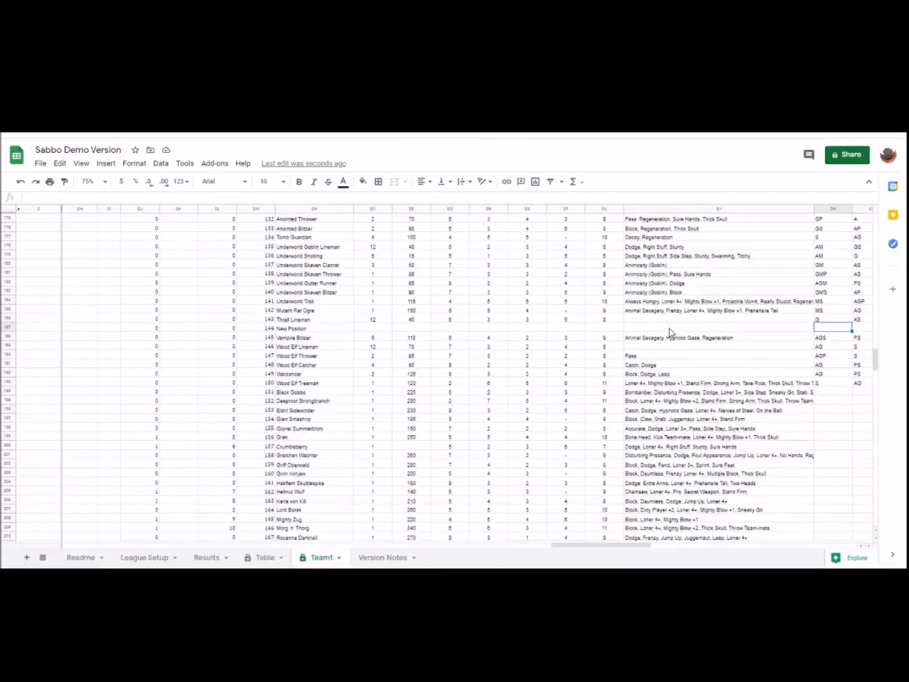
key(Right)
key(Right)
key(Left)
key(Left)
key(Left)
key(Right)
key(Right)
key(Right)
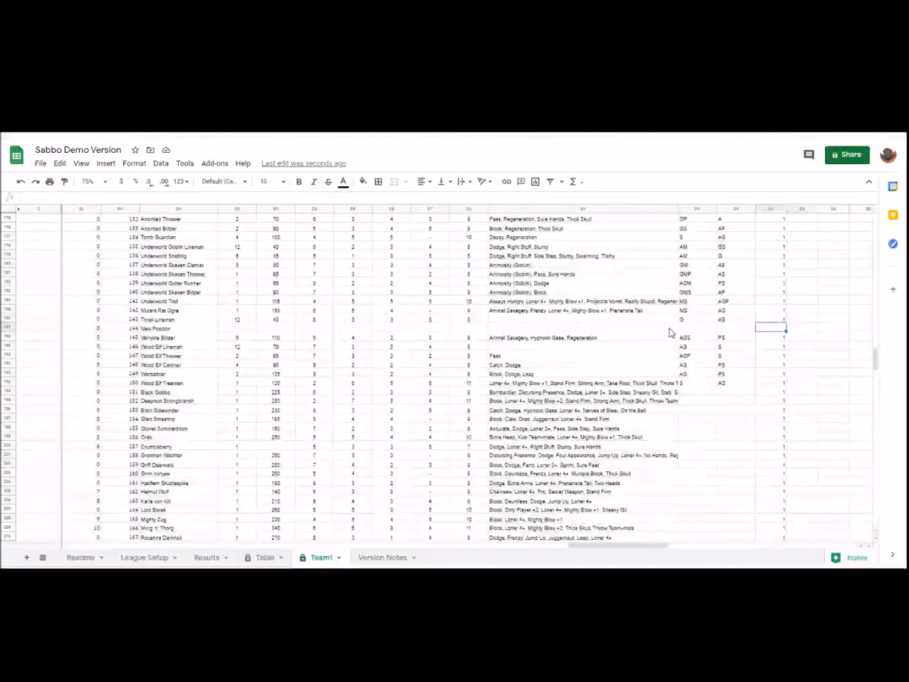
- Check the Cost Multi values of the positions above the new entry, ending beside the new entry's Cost Multi cell
key(Up)
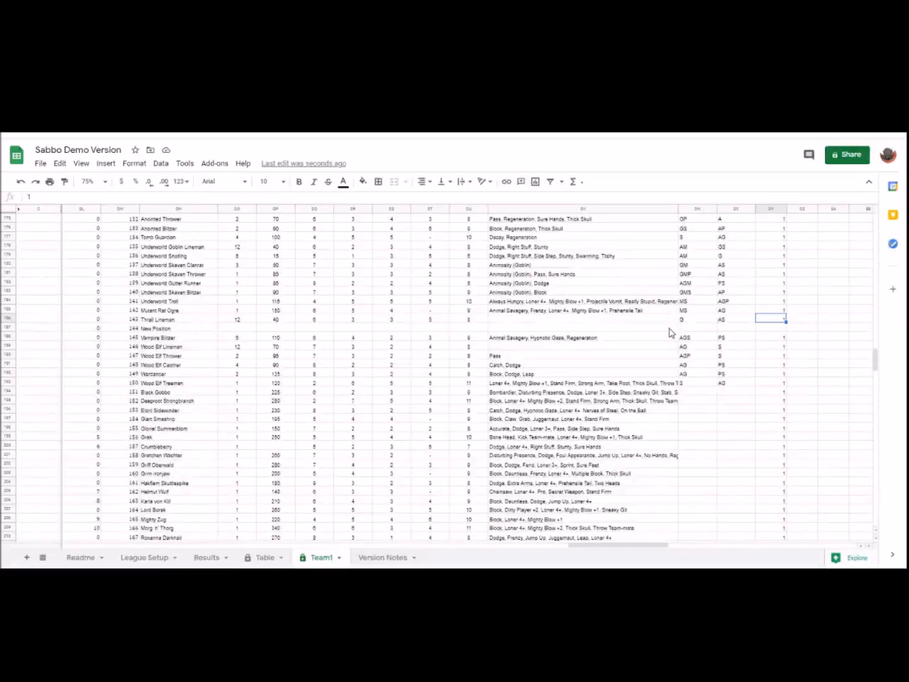
key(Up)
key(Up)
key(Up)
key(Up)
key(Down)
key(Down)
key(Down)
key(Down)
key(Down)
key(Right)
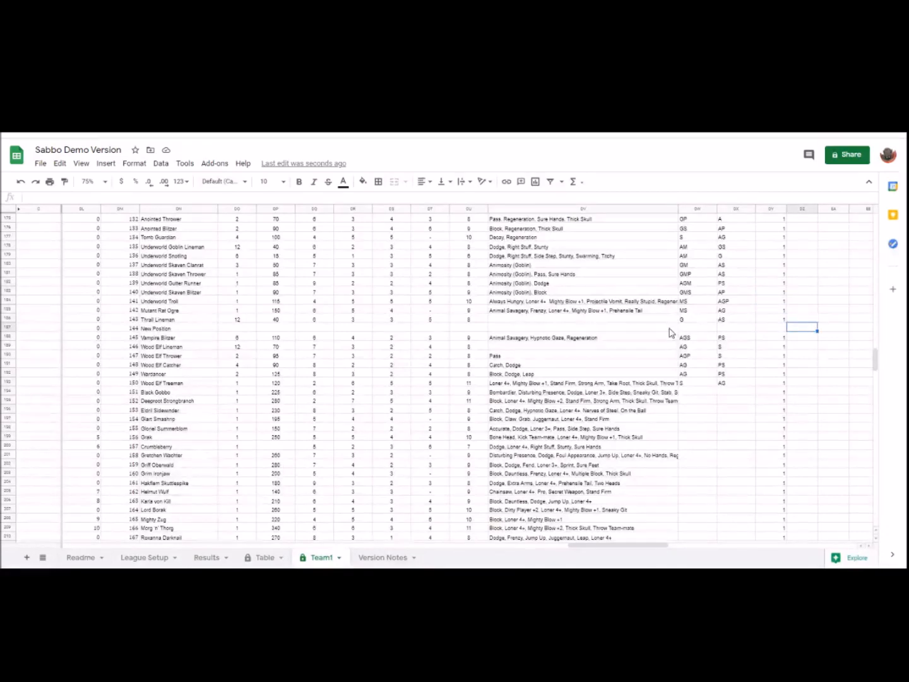
- Go from the new position's row back up the sheet to the race table beside the master list's Cost Multi column
key(ctrl+Up)
key(Left)
key(Left)
key(Left)
key(Down)
key(Down)
key(Down)
key(Down)
key(Down)
key(Down)
key(Down)
key(Down)
key(Down)
key(Down)
key(Down)
key(Down)
key(Down)
key(Down)
key(Down)
key(Down)
key(Down)
key(Down)
key(Down)
key(Down)
key(Down)
key(Down)
key(Down)
key(Down)
key(Down)
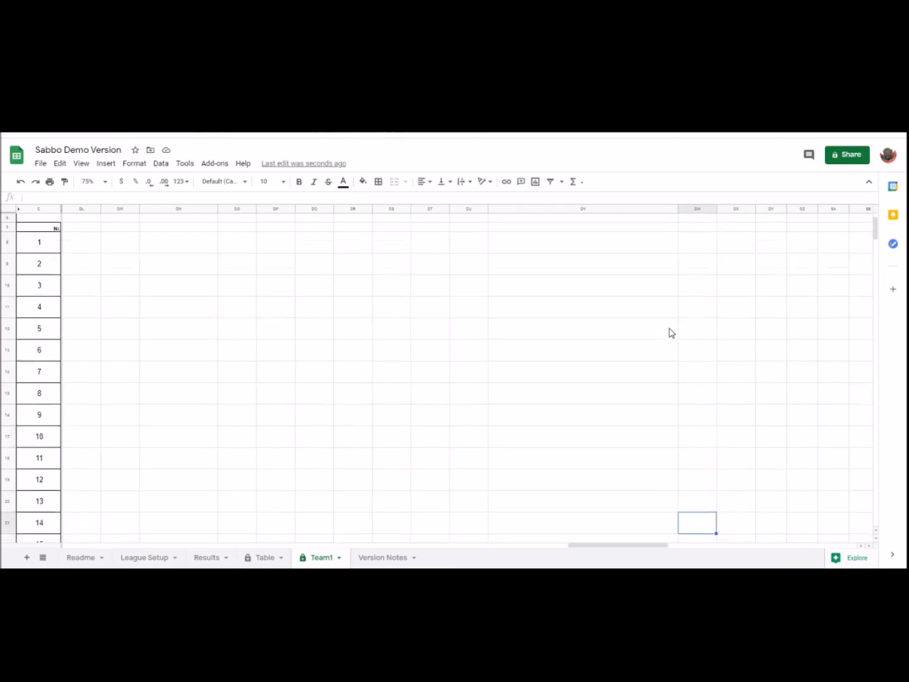
key(Right)
key(Right)
key(Right)
key(Right)
key(Right)
key(Right)
key(Right)
key(Right)
key(Right)
key(Right)
key(Right)
key(Right)
key(Right)
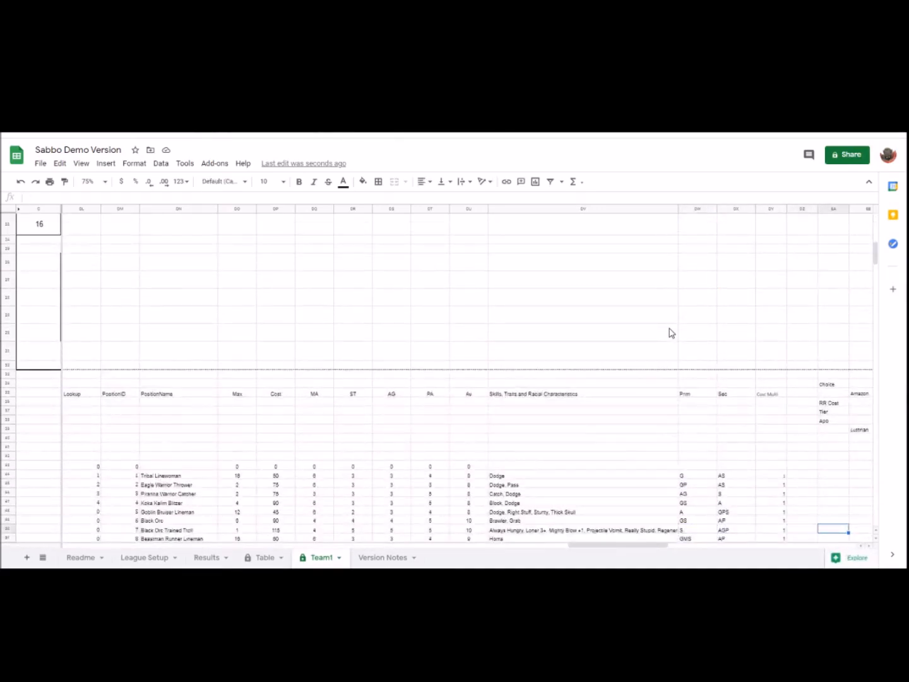
- Examine the race columns from Amazon onwards, including their Choice, RR Cost, Tier and Apo rows and position markers
key(Right)
key(Right)
key(Right)
key(Right)
key(Right)
key(Left)
key(Left)
key(Left)
key(Left)
key(Left)
key(Left)
key(Left)
key(Left)
key(Left)
key(Left)
key(Left)
key(Up)
key(Up)
key(Up)
key(Up)
key(Up)
key(Up)
key(Up)
key(Up)
key(Up)
key(Up)
key(Up)
key(Up)
key(Up)
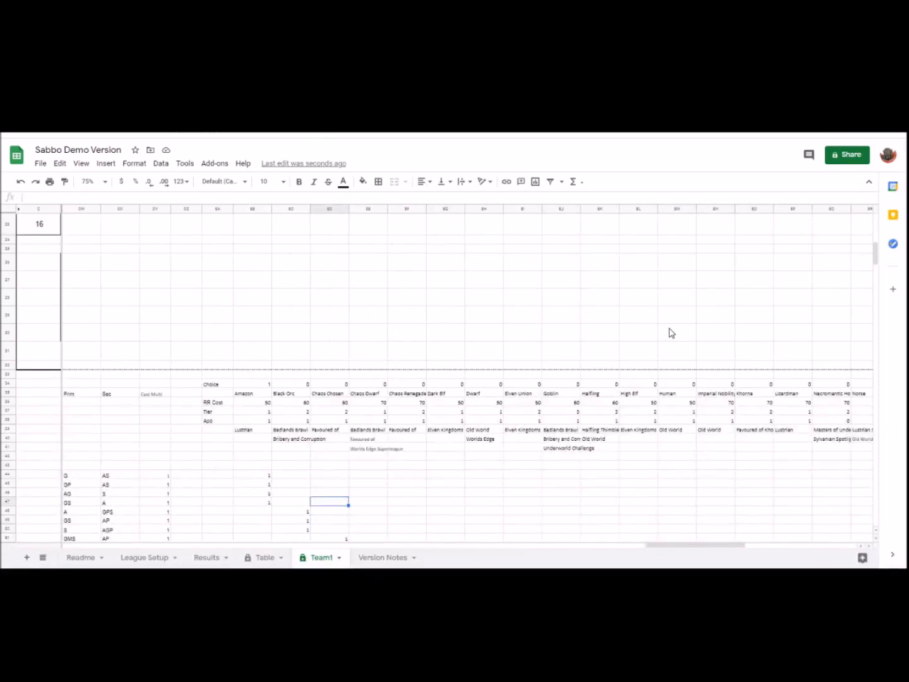
key(Right)
key(Right)
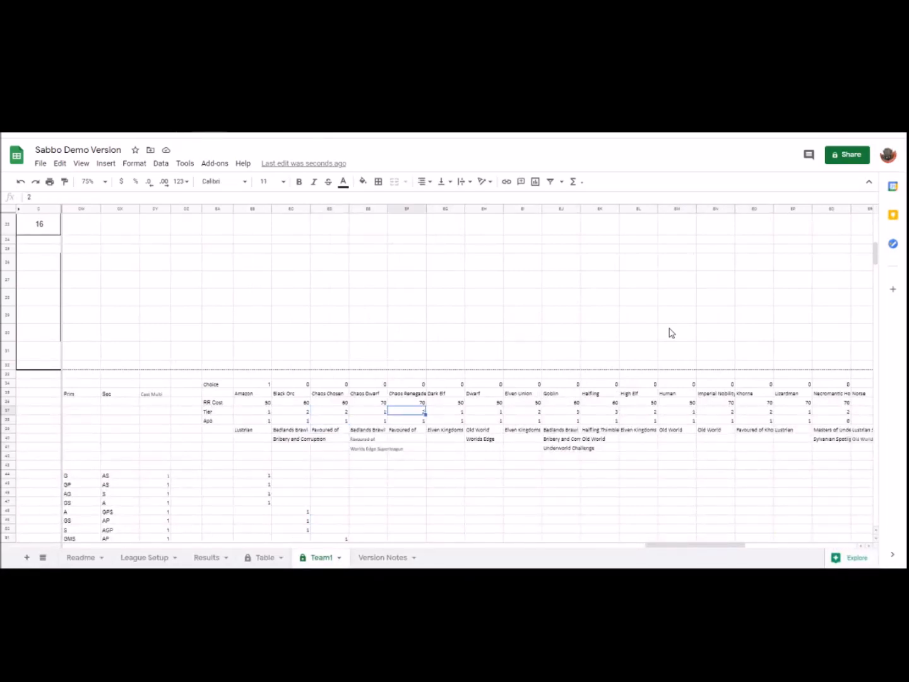
- Insert a column between Black Orc and Chaos Chosen and name it "New Race" in the race header row
right_click(330, 209)
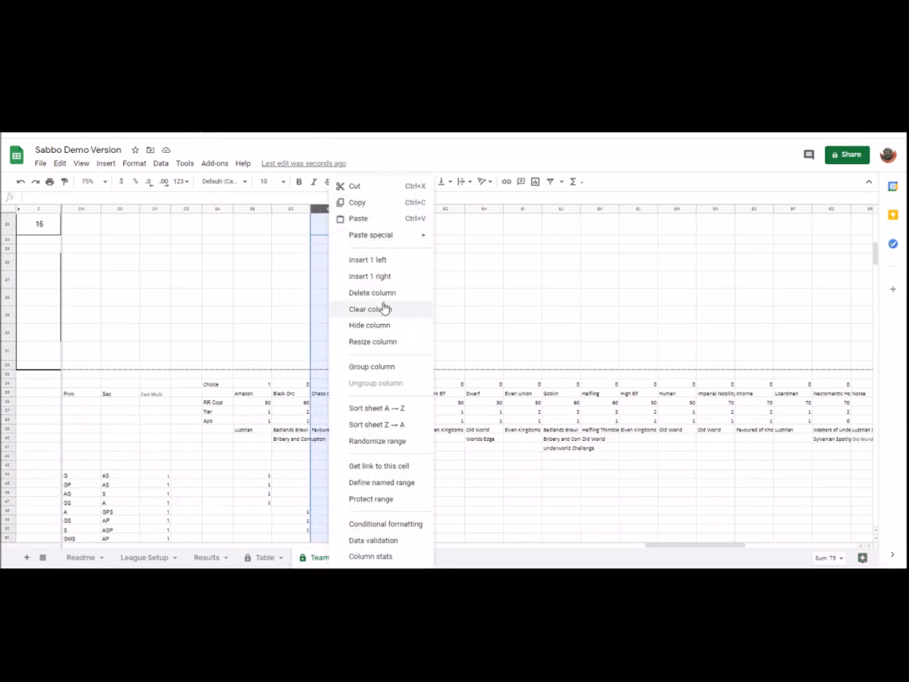
click(389, 266)
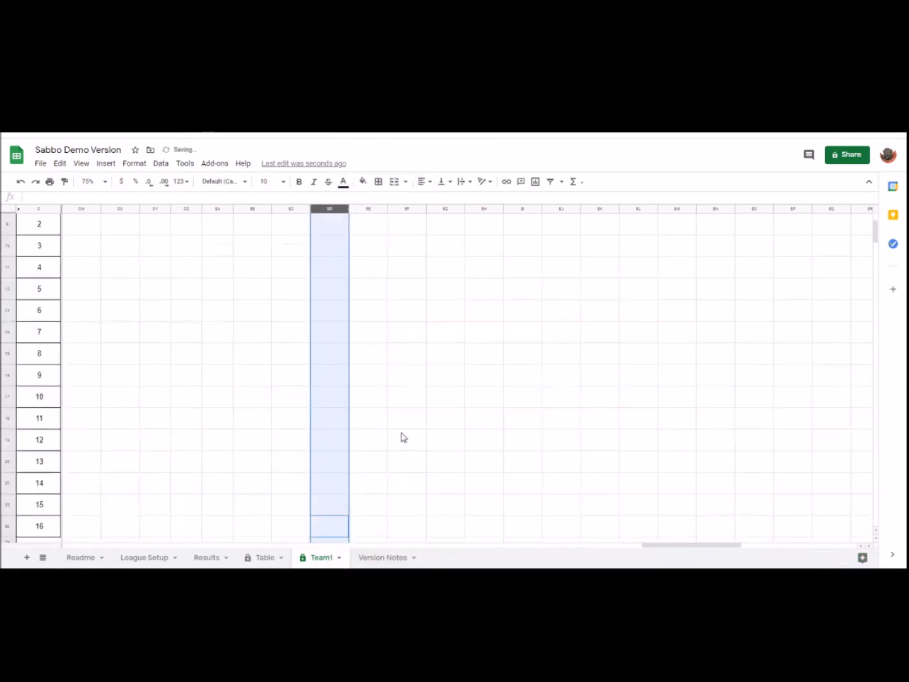
scroll(372, 373, up, 3)
scroll(357, 369, down, 10)
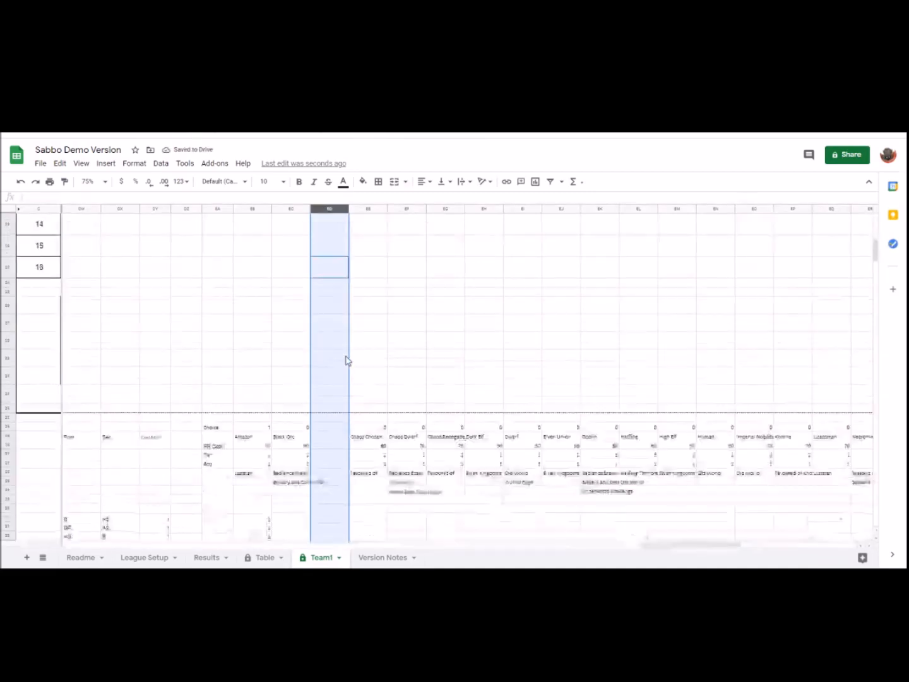
click(335, 336)
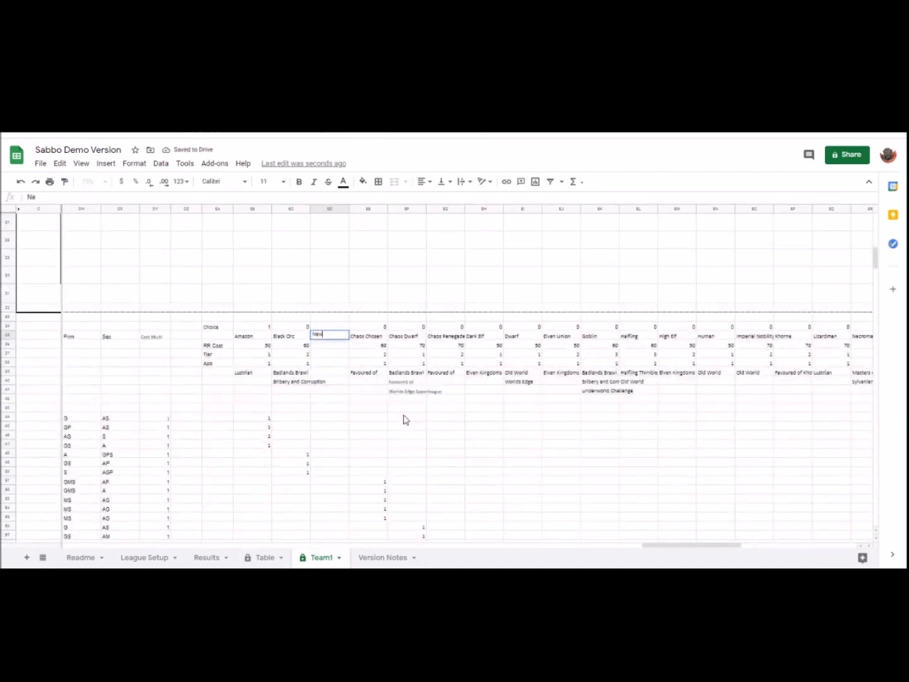
text(New Race)
key(Return)
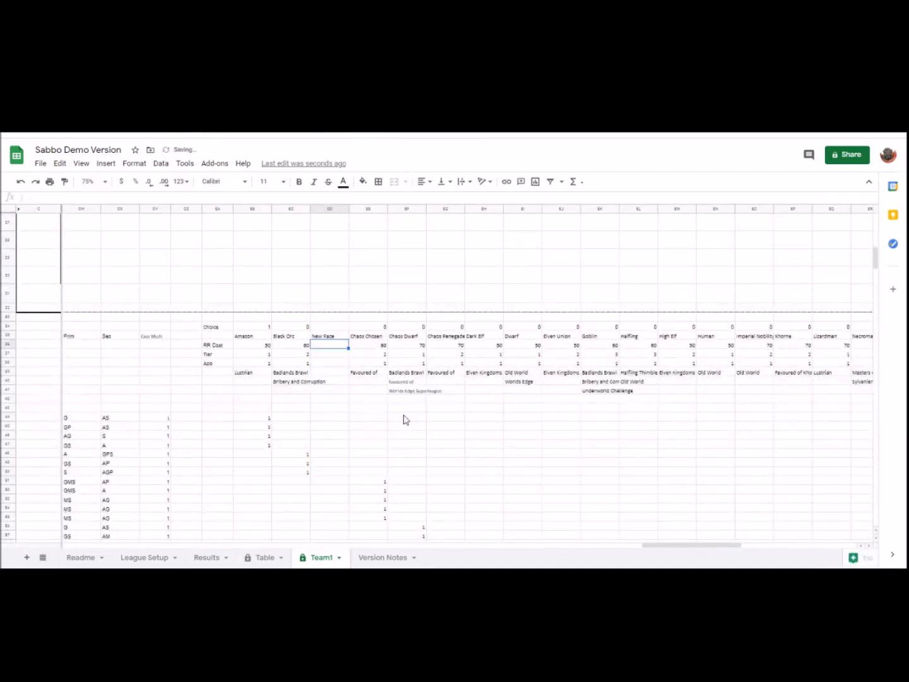
- Fill in the New Race column with Black Orc's Choice cell copied across, RR Cost 20, Tier 1 and Apo 0
drag(298, 327, 328, 327)
click(326, 347)
text(20)
key(Return)
text(1)
key(Return)
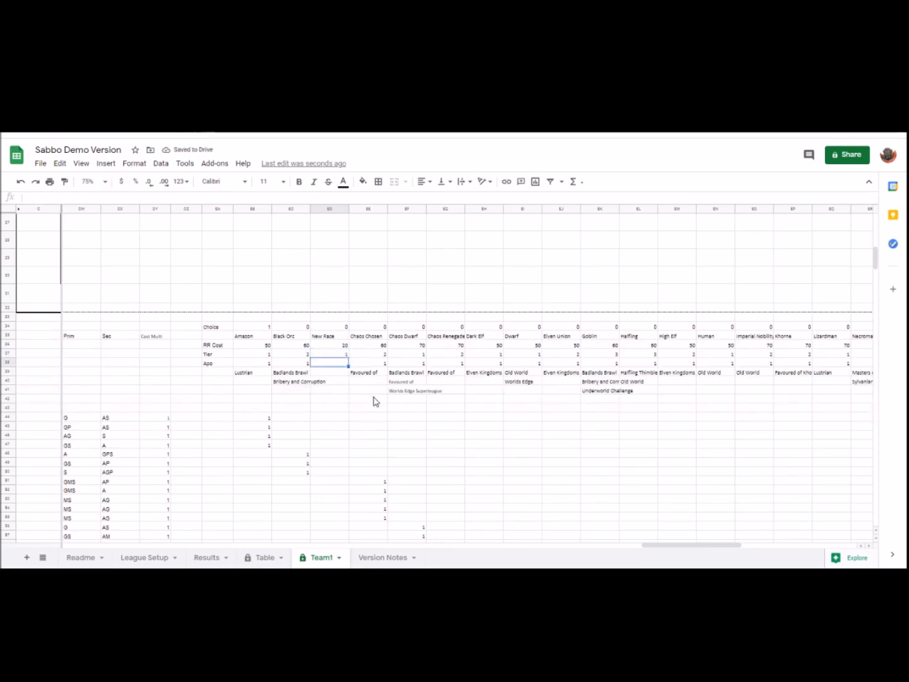
key(Return)
- Examine the New Race column's blank league rule rows below Apo, alongside the Black Orc and Chaos Chosen entries
key(Right)
key(Left)
key(Down)
key(Down)
key(Up)
key(Up)
key(Down)
key(Down)
- Examine the New Race column's blank position cells against the markers linking neighbouring races to their positions
key(Down)
key(Down)
key(Down)
key(Down)
key(Down)
key(Up)
key(Up)
key(Down)
key(Down)
key(Down)
key(Down)
key(Down)
key(Down)
key(Down)
key(Down)
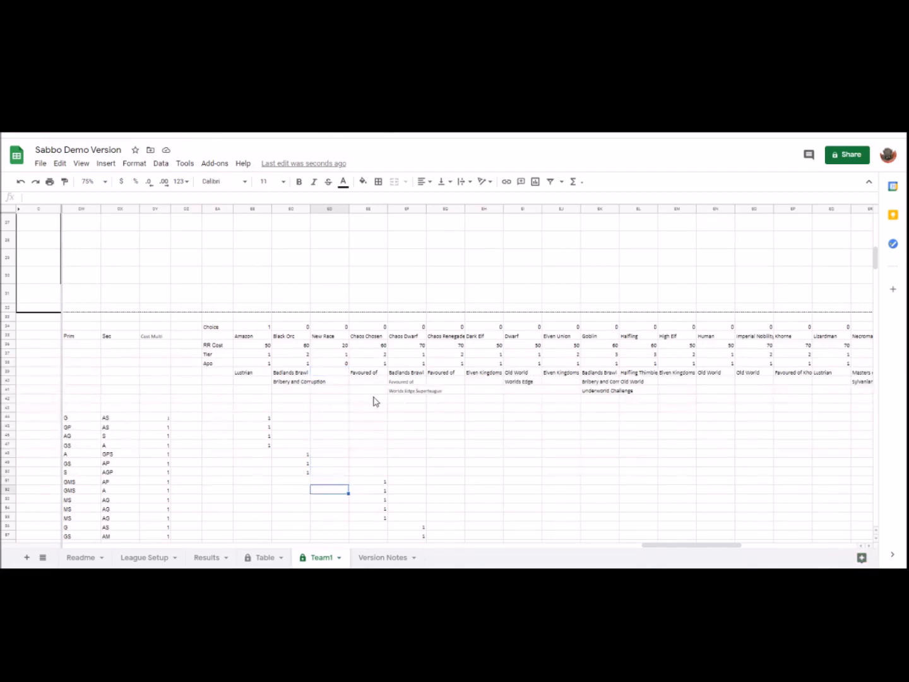
key(Up)
key(Up)
key(Down)
key(Down)
key(Down)
key(Down)
key(Down)
key(Down)
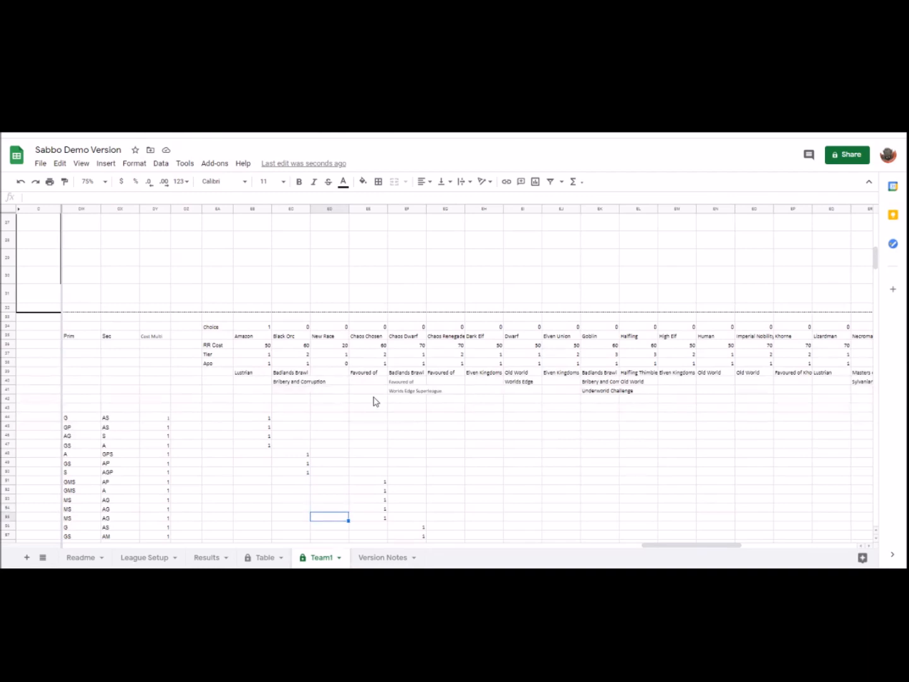
- Check the New Race column's rule rows and blank position cells against the entries of the neighbouring races
key(Left)
key(Left)
key(Left)
key(Left)
key(Left)
key(Left)
key(Right)
key(Right)
key(Right)
key(Right)
key(Right)
key(Right)
key(Right)
key(Left)
key(Down)
key(Up)
key(Up)
key(Up)
key(Up)
key(Up)
key(Up)
key(Up)
key(Up)
key(Up)
key(Up)
key(Up)
key(Up)
key(Left)
key(Left)
key(Up)
key(Down)
key(Down)
key(Down)
key(Down)
key(Right)
key(Down)
key(Down)
key(Right)
key(Right)
key(Down)
key(Left)
key(Down)
key(Down)
key(Down)
key(Down)
key(Down)
- Examine the star player rows below the positions, comparing the blank New Race cells with the neighbouring races' eligibility markers
key(ctrl+Down)
key(Down)
key(Down)
key(Down)
key(Down)
key(Down)
key(Down)
key(Down)
key(Down)
key(Down)
key(Down)
key(Down)
key(Down)
key(Down)
key(Down)
key(Down)
key(Down)
key(Down)
key(Down)
key(Down)
key(Down)
key(Up)
key(Up)
key(Up)
key(Up)
key(Up)
key(Up)
key(Up)
key(Up)
key(Up)
key(Up)
key(Up)
key(Up)
key(Up)
key(Up)
key(Up)
key(Up)
key(Up)
key(Up)
key(Up)
key(Up)
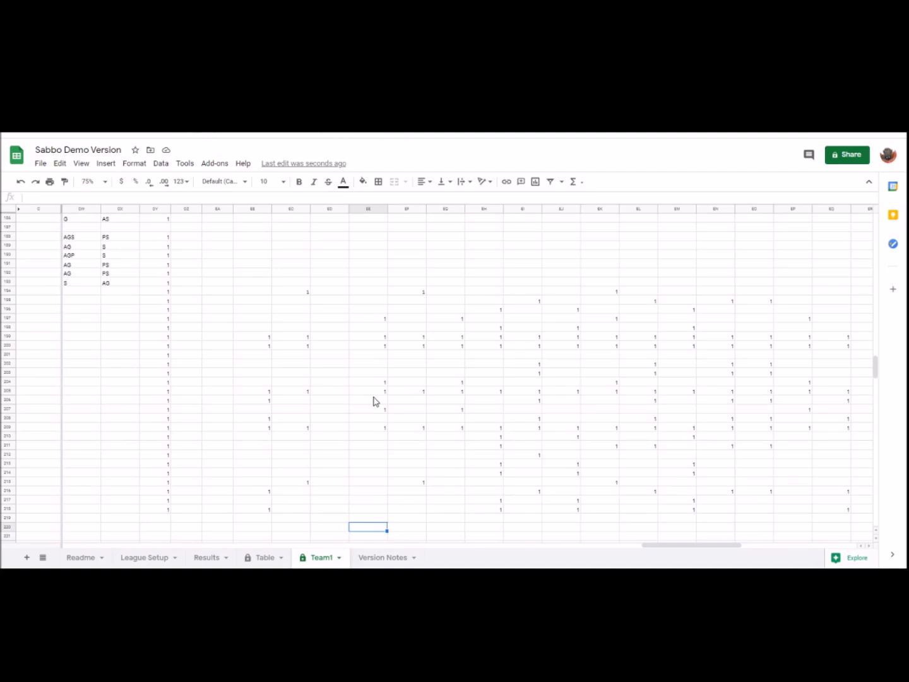
key(Up)
key(Up)
key(Up)
key(Up)
key(Up)
key(Up)
key(Up)
key(Down)
key(Down)
key(Down)
key(Down)
key(Down)
key(Down)
key(Down)
key(Down)
key(Down)
key(Down)
key(Down)
key(Down)
key(Down)
key(Down)
- Trace the first star player row back across its stats and skills to the name Black Gobbo
key(Left)
key(Left)
key(Left)
key(Left)
key(Left)
key(Left)
key(Left)
key(Left)
key(Left)
key(Left)
key(Left)
key(Left)
key(Left)
key(Left)
key(Left)
key(Left)
key(Left)
key(Left)
key(Left)
key(Left)
key(Left)
key(Left)
key(Left)
key(Left)
key(Left)
key(Left)
key(Left)
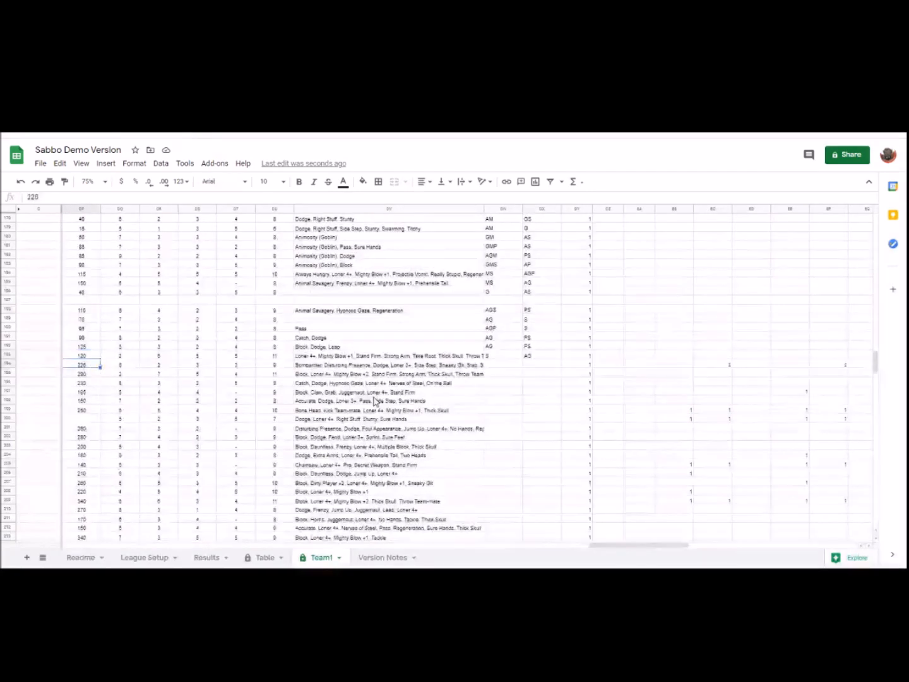
key(Right)
key(Right)
key(Right)
key(Right)
key(Right)
key(Right)
key(Right)
key(Right)
key(Right)
key(Right)
key(Right)
key(Right)
key(Right)
key(Right)
key(Right)
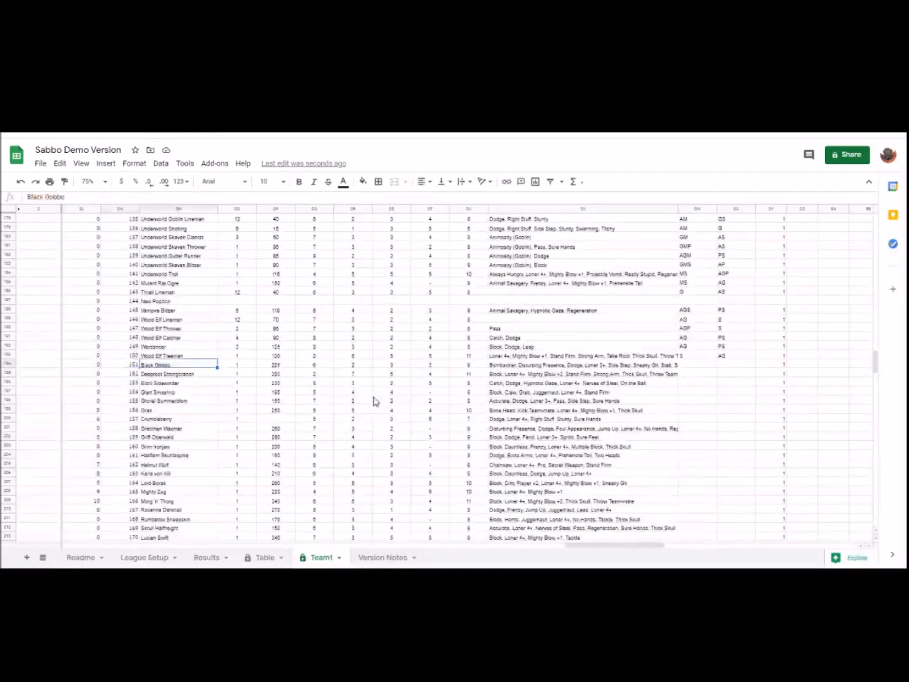
- Make Black Gobbo available to the new race by entering 1 in his row of the New Race column
key(Left)
key(Left)
key(Left)
key(Left)
key(Left)
key(Left)
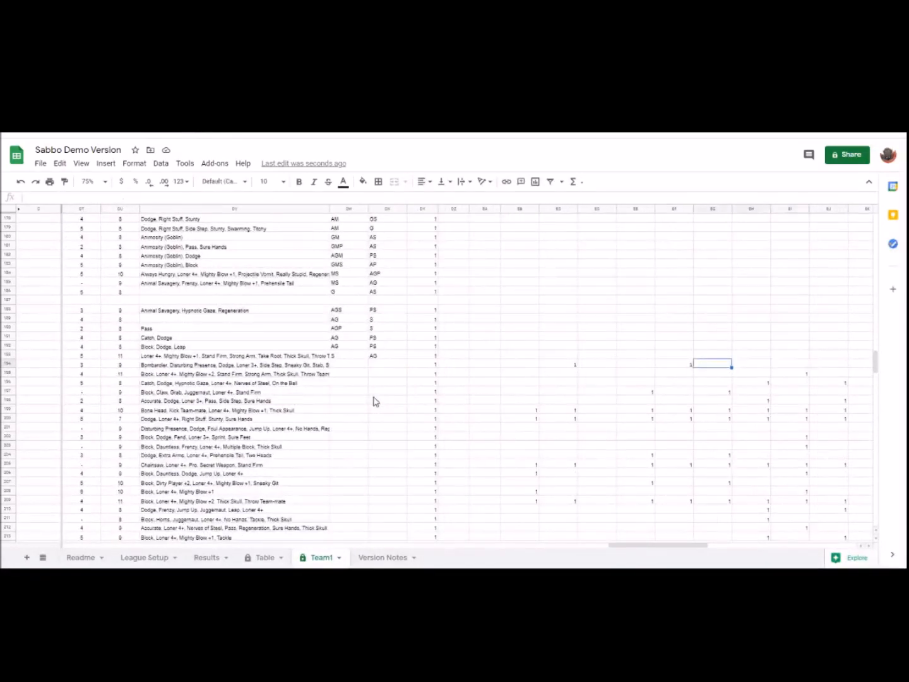
text(1)
key(Up)
key(Left)
key(Right)
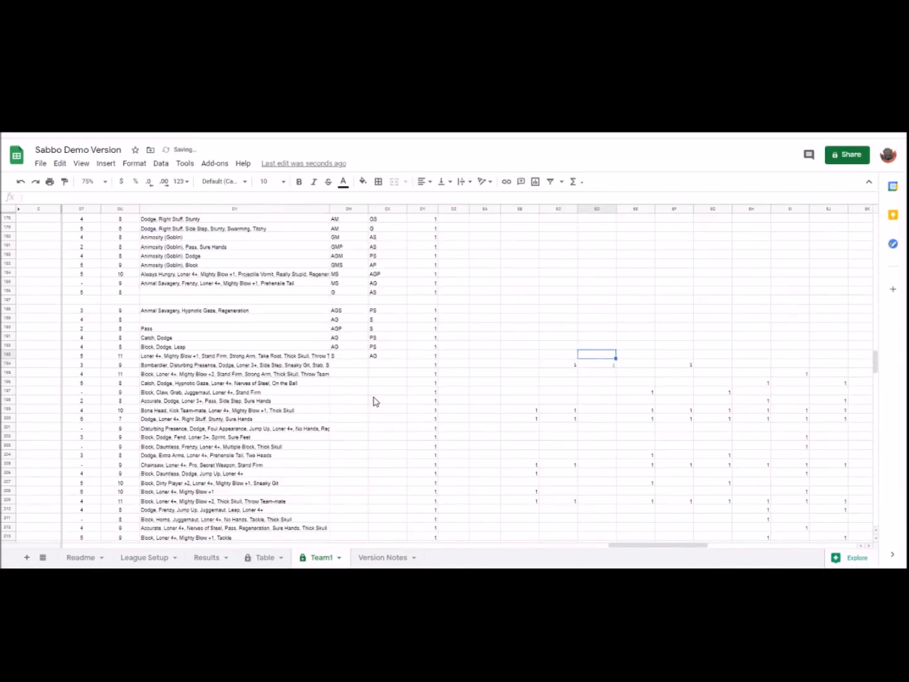
- Examine the last position row above the star players, from its availability flag across to the race columns
key(ctrl+Right)
key(Left)
key(ctrl+Left)
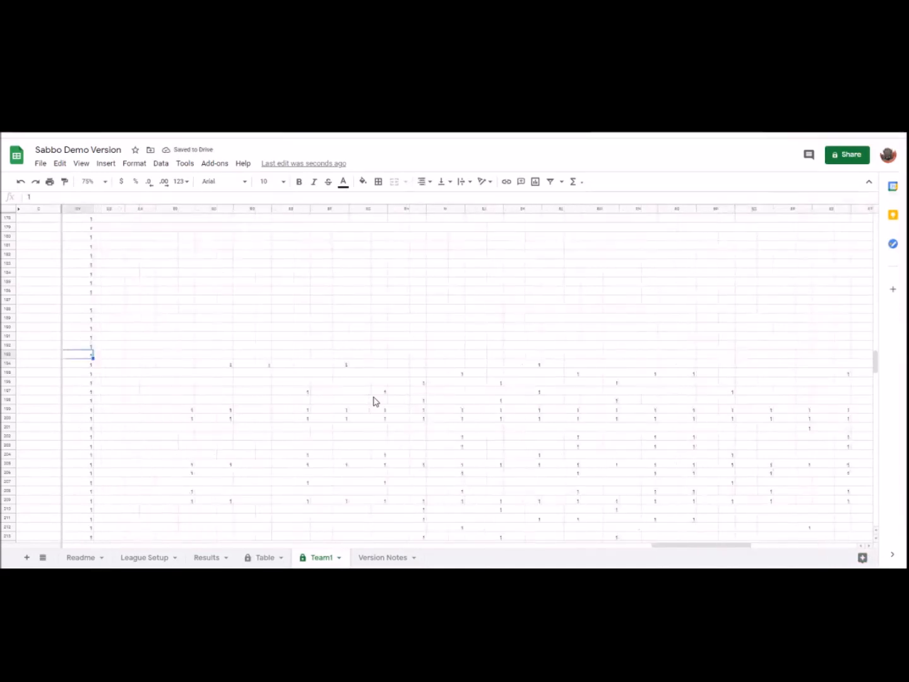
key(ctrl+Left)
key(Right)
key(Right)
key(Right)
key(Left)
key(Left)
key(ctrl+Right)
key(ctrl+Right)
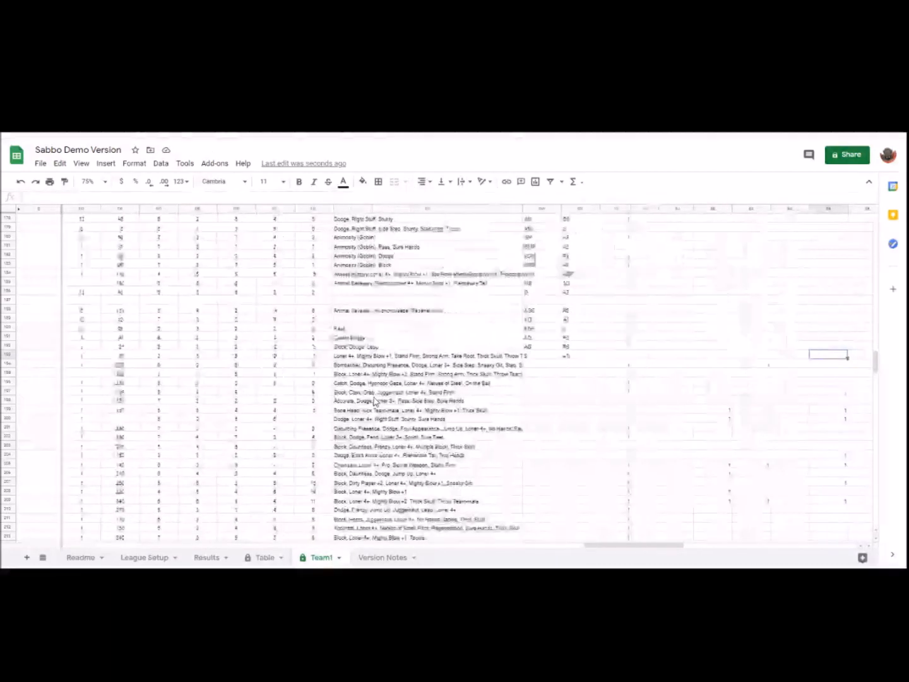
- Review the eligibility markers in Black Gobbo's row across the race columns, working back to the earliest races
key(Down)
key(Left)
key(Left)
key(Left)
key(Left)
key(Left)
key(Left)
key(Left)
key(Left)
key(Left)
key(Left)
key(Left)
key(Left)
key(Left)
key(Left)
key(Left)
key(Left)
key(Left)
key(Left)
key(Left)
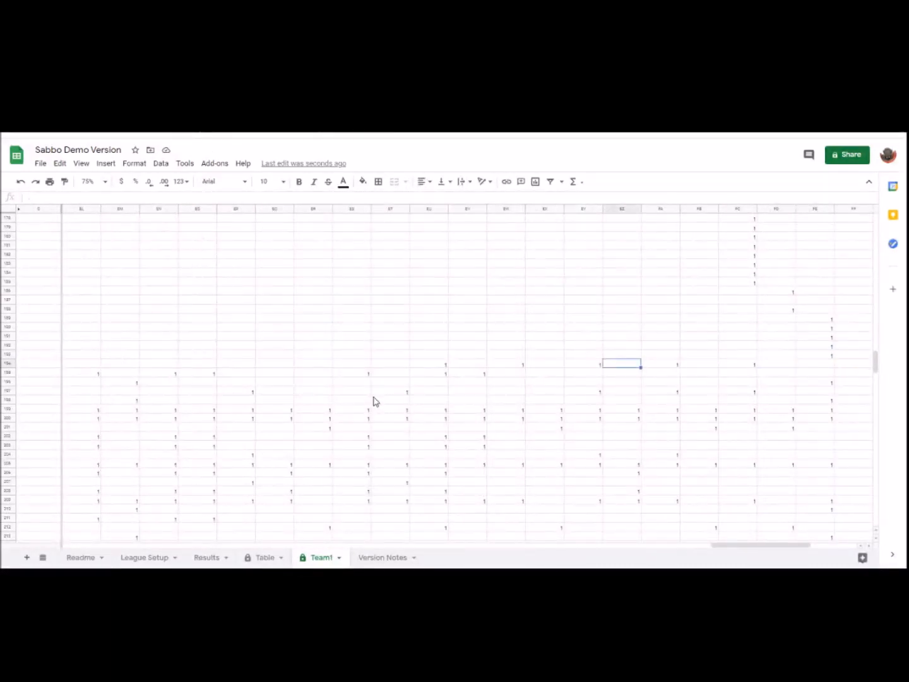
key(Left)
key(Left)
key(Left)
key(Left)
key(Left)
key(Left)
key(Left)
key(Left)
key(Left)
key(Left)
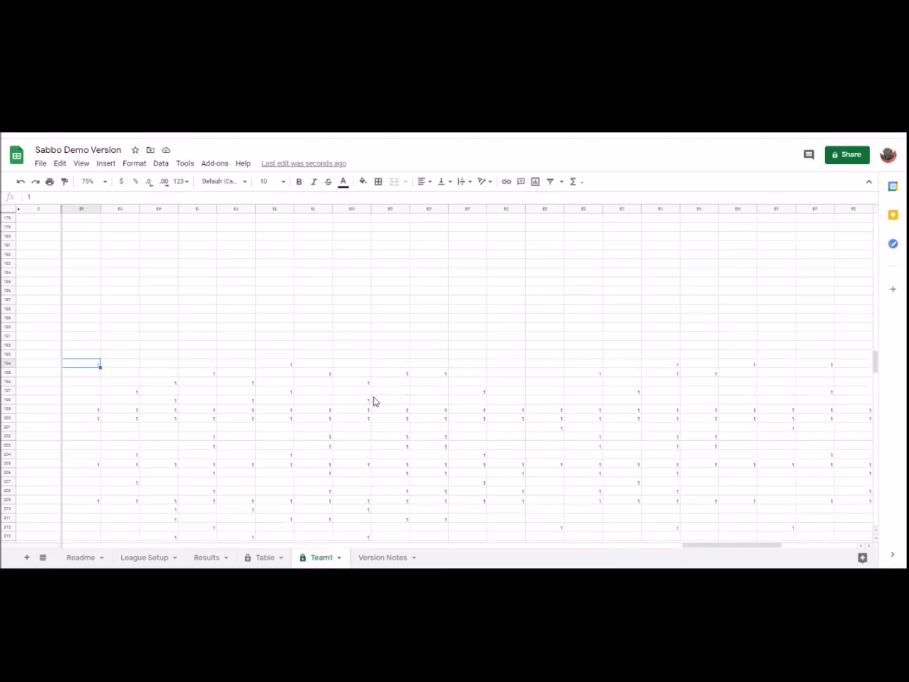
- Trace a race column from Black Gobbo's row up to its special rules, such as Badlands Brawl
key(Right)
key(Right)
key(Right)
key(Right)
key(Right)
key(Left)
key(ctrl+Up)
key(ctrl+Up)
key(Up)
key(Up)
key(Up)
key(Up)
key(Up)
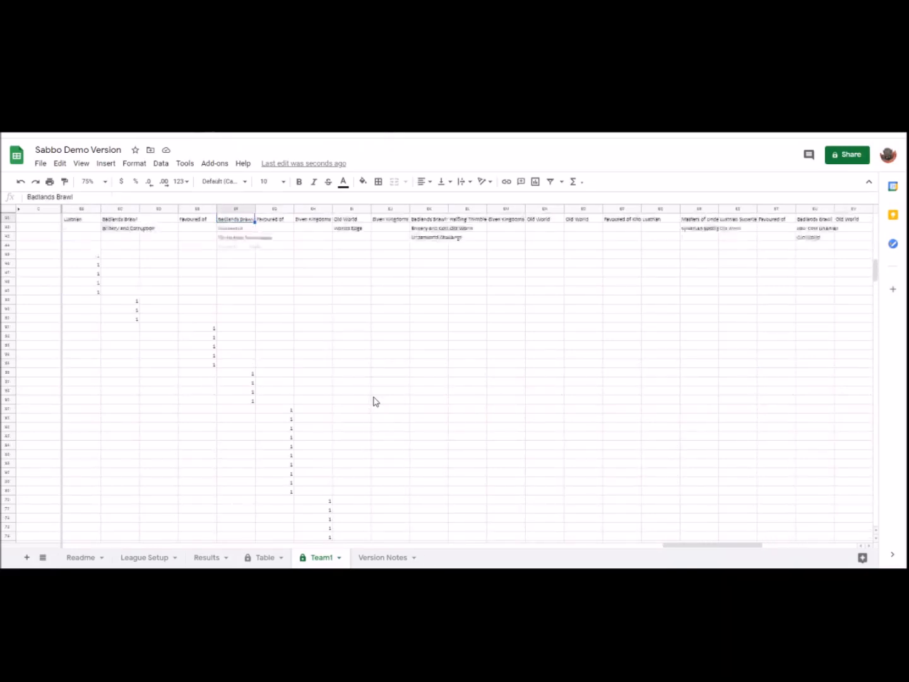
- Compare the special rules listed for the first few races beneath their RR Cost, Tier and Apo rows
key(Down)
key(Down)
key(Left)
key(Down)
key(Down)
key(Down)
key(Down)
key(Down)
key(Down)
key(Left)
key(Up)
key(Left)
key(Up)
key(Up)
key(Up)
key(Left)
key(Left)
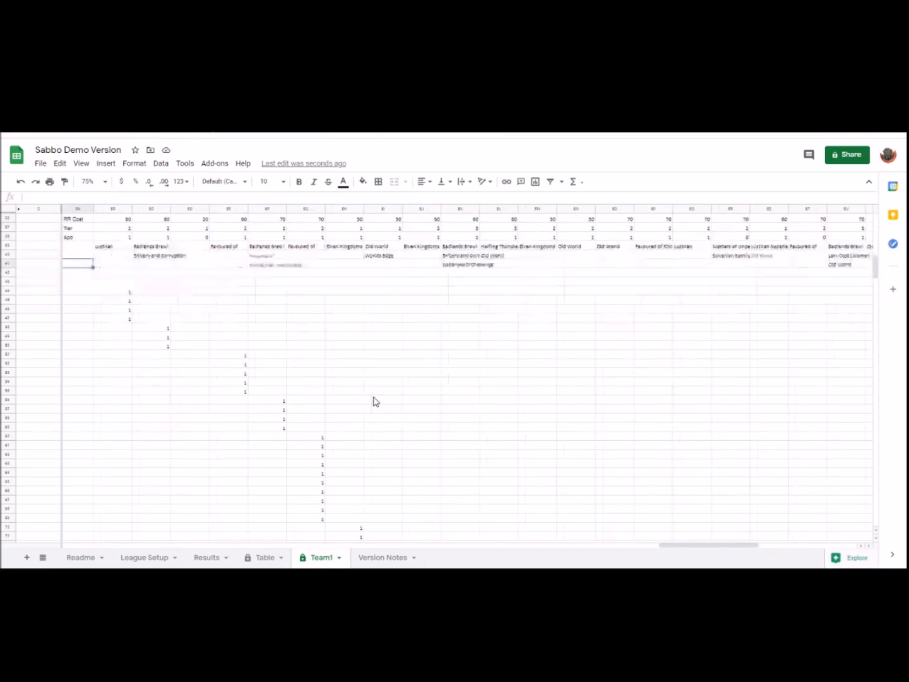
key(Left)
key(Right)
key(Right)
key(Right)
key(Right)
key(Right)
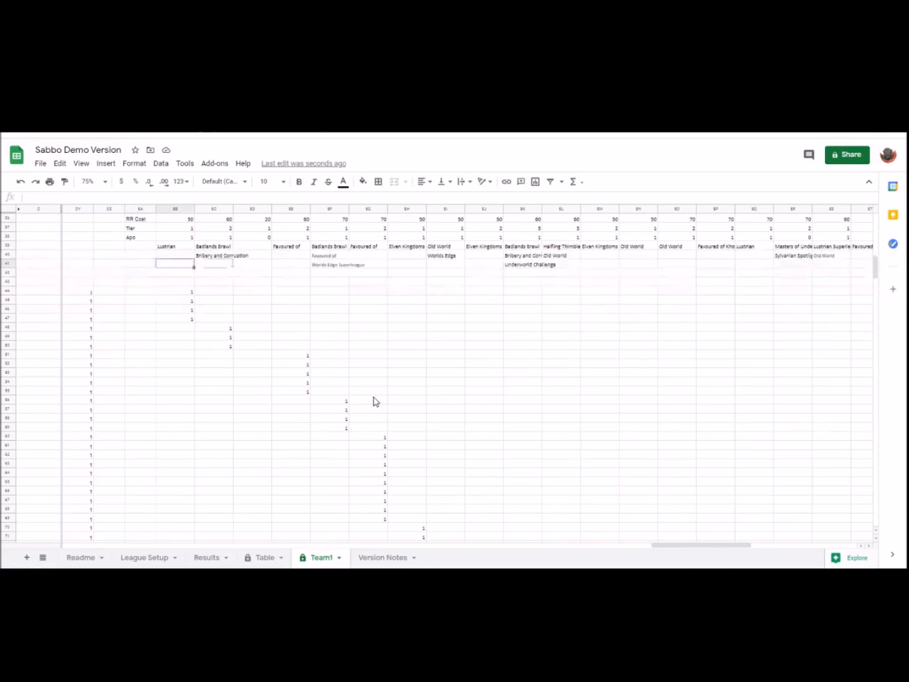
key(Up)
key(Up)
key(Down)
key(Down)
- Inspect the fourth race column's blank cells down through the position rows, against the neighbouring races' markers
key(Down)
key(Down)
key(Down)
key(Down)
key(Down)
key(Down)
key(Down)
key(Down)
key(Down)
key(Down)
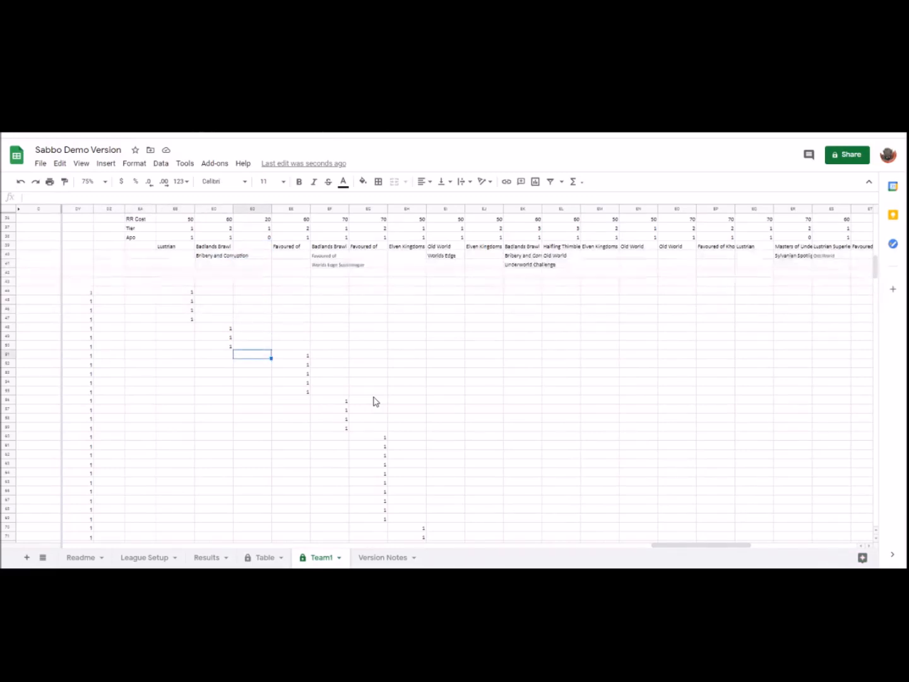
key(Down)
key(Down)
key(Down)
key(Down)
key(Down)
key(Down)
key(Down)
key(Down)
key(Down)
key(Down)
key(Down)
key(Down)
key(Down)
key(Down)
key(Down)
key(Down)
key(Down)
key(Down)
key(Down)
key(Down)
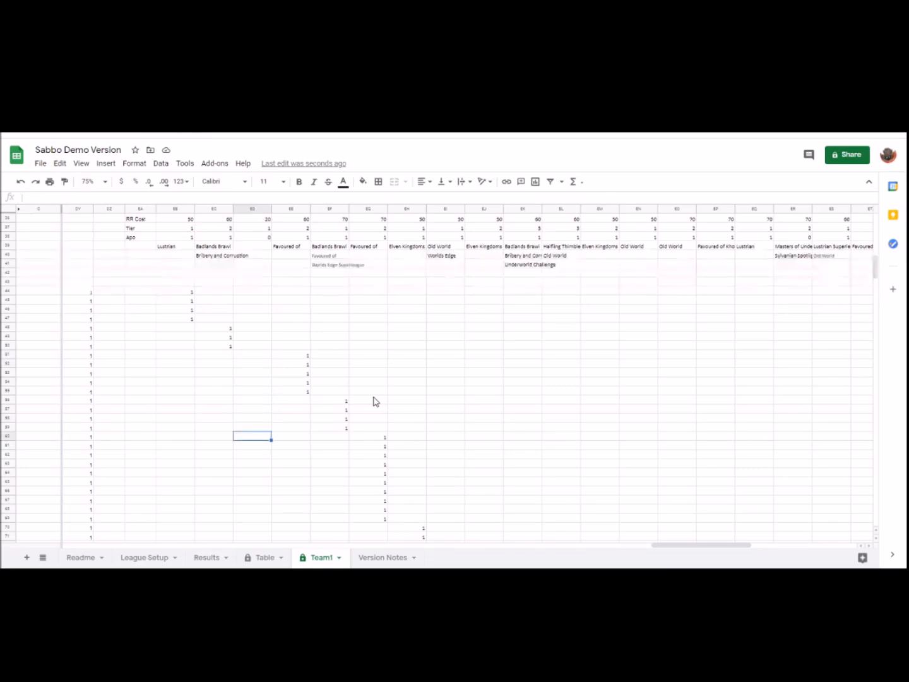
key(Down)
key(Down)
key(Down)
key(Down)
key(Down)
key(Down)
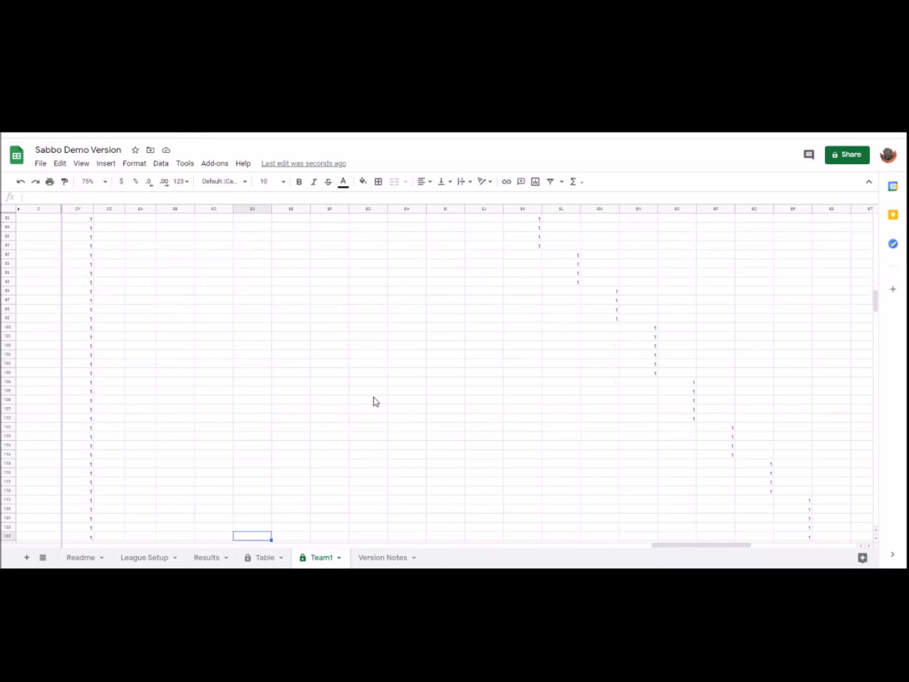
key(Down)
key(Down)
key(Down)
- Follow the staggered position markers across the race columns towards the last races
key(Right)
key(Right)
key(Right)
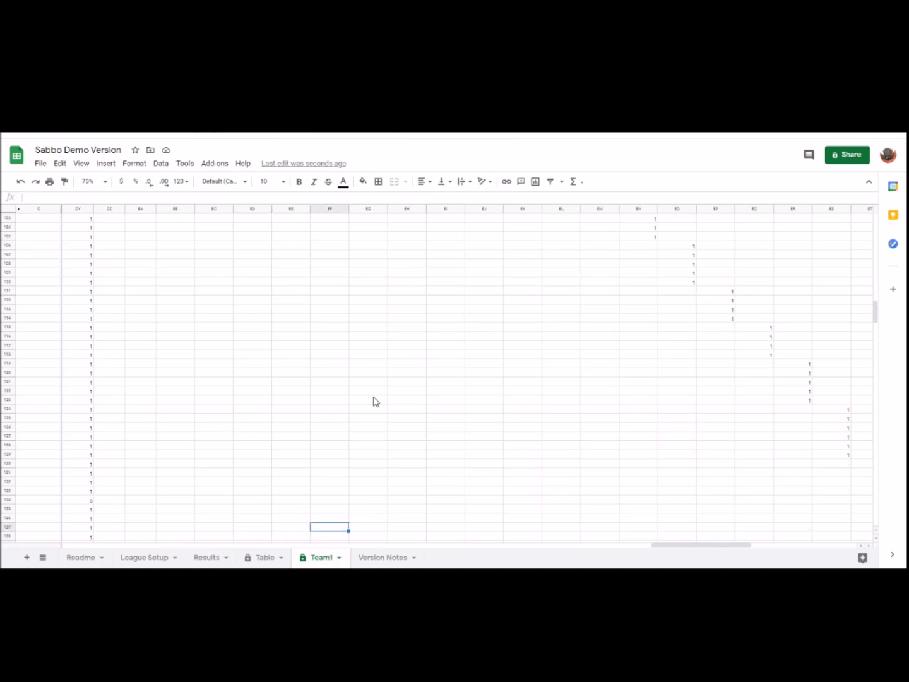
key(Right)
key(Right)
key(Right)
key(Right)
key(Right)
key(Right)
key(Right)
key(Right)
key(Right)
key(Right)
key(Right)
key(Right)
key(Right)
key(Right)
key(Right)
key(Right)
key(Right)
key(Right)
key(Right)
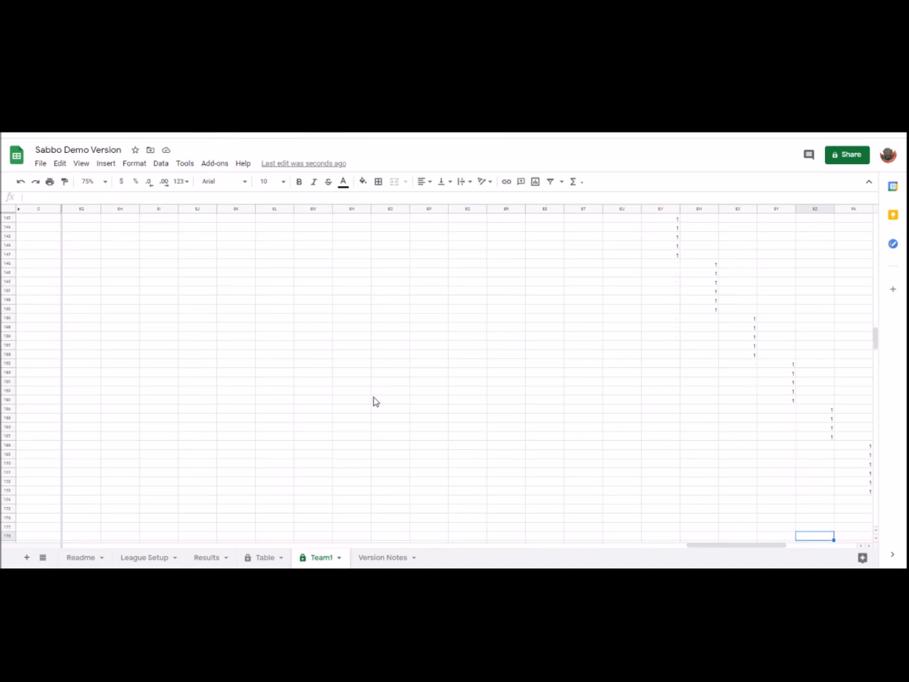
- Examine the last race columns' markers around the New Position row, including the gap between neighbouring markers
key(Right)
key(Right)
key(Right)
key(Right)
key(Right)
key(Right)
key(Right)
key(Right)
key(Right)
key(Up)
key(Up)
key(Up)
key(Up)
key(Up)
key(Left)
key(Left)
key(Left)
key(Left)
key(Left)
key(Left)
key(Left)
key(Left)
key(Left)
key(Left)
key(Left)
key(Left)
key(Left)
key(Left)
key(Left)
key(Left)
key(Left)
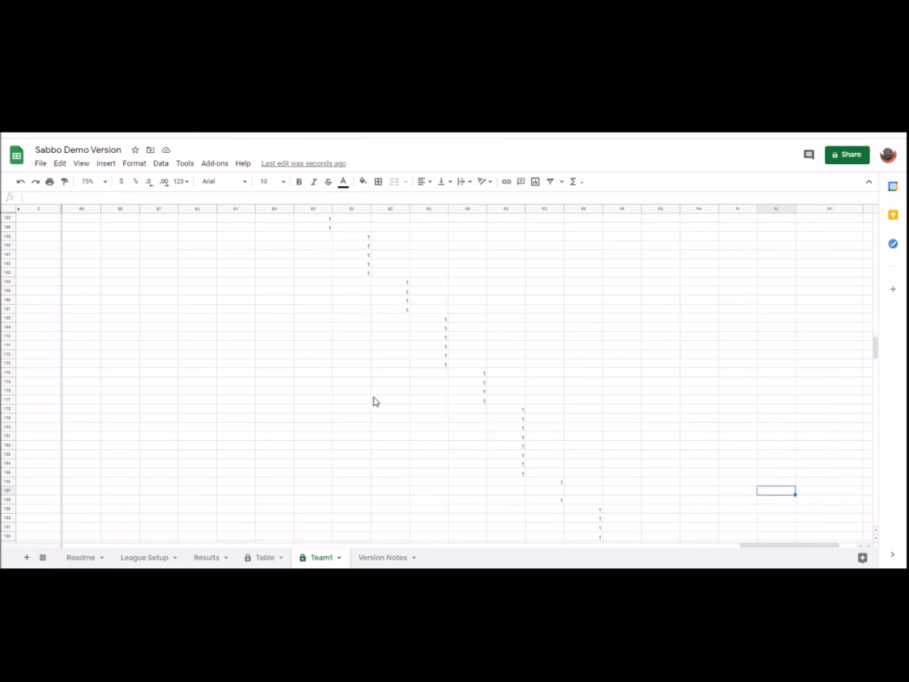
- Trace the New Position row back across the race columns to its name and empty stat cells
key(Left)
key(Left)
key(Left)
key(Left)
key(Left)
key(Left)
key(Left)
key(Left)
key(Left)
key(Left)
key(Left)
key(Left)
key(Left)
key(Left)
key(Left)
key(Left)
key(Left)
key(Left)
key(Left)
key(Left)
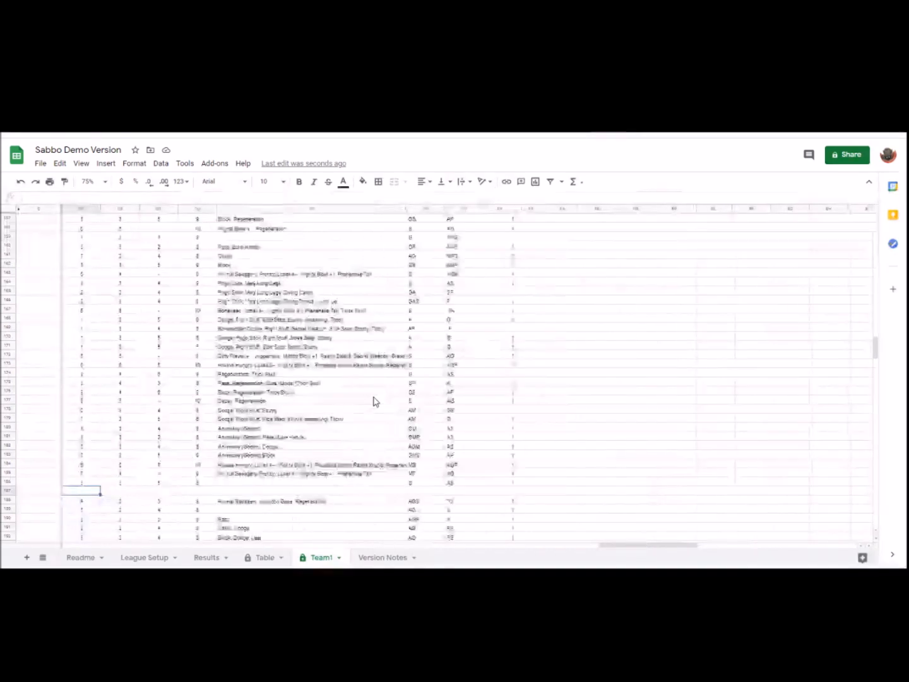
key(Right)
key(Right)
key(Right)
key(Right)
key(Right)
key(Right)
key(Right)
key(Right)
key(Right)
key(Left)
key(Left)
key(Left)
key(Left)
key(Left)
key(Left)
key(Left)
key(Left)
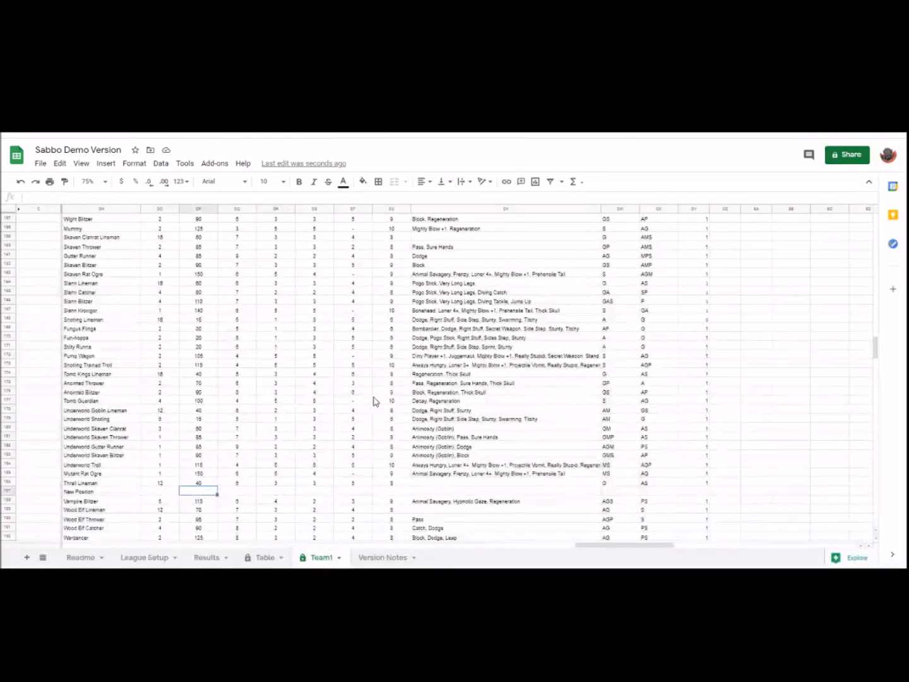
- Locate the fourth race column from the New Position row and check it from its top down to Black Gobbo's row
key(Right)
key(Right)
key(Right)
key(Right)
key(Right)
key(Right)
key(Right)
key(Right)
key(Right)
key(Right)
key(Right)
key(Right)
key(Right)
key(Right)
key(Right)
key(Right)
key(Right)
key(Right)
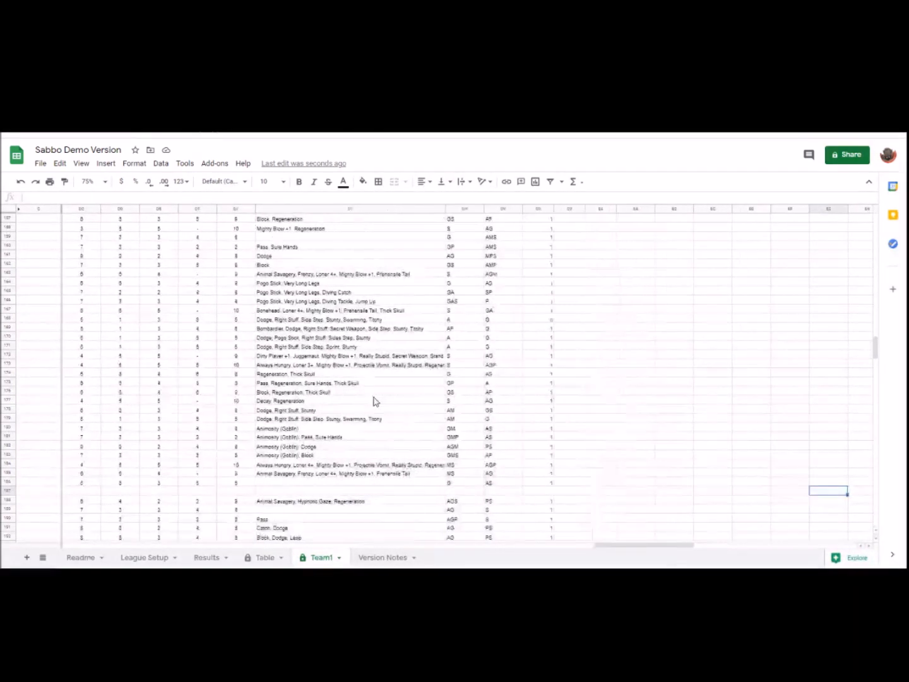
key(Left)
key(Left)
key(Left)
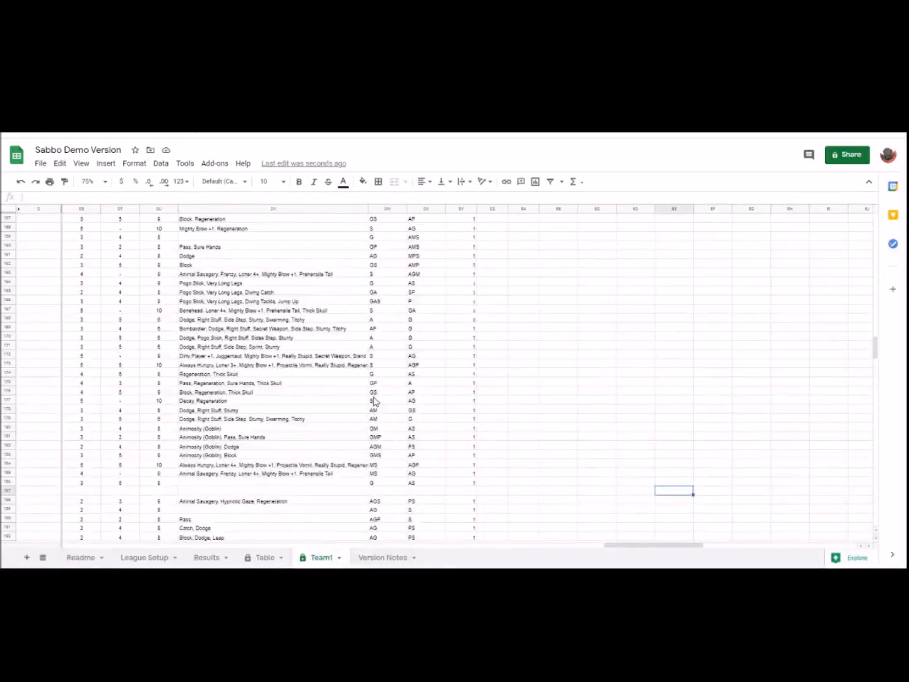
key(ctrl+Up)
key(Up)
key(Up)
key(Left)
key(ctrl+Up)
key(ctrl+Up)
key(Down)
key(ctrl+Down)
key(ctrl+Down)
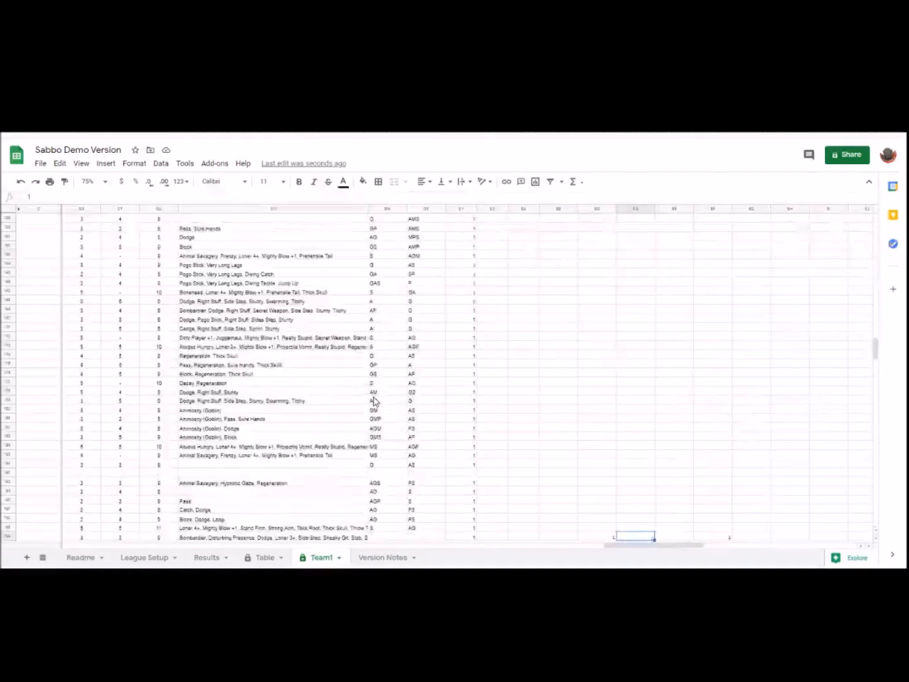
- Enter 1 in the New Position row under the fourth race column
key(Up)
key(Up)
key(Up)
key(Up)
key(Up)
key(Up)
key(Up)
key(Return)
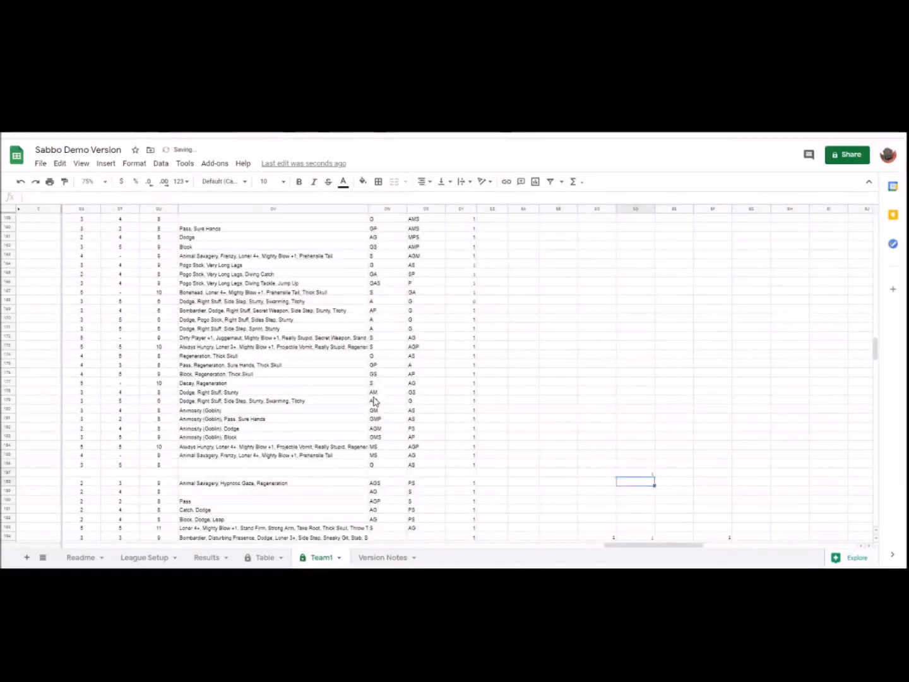
- Review the New Position row from its new race marker across the empty skill and stat cells to its name
key(Up)
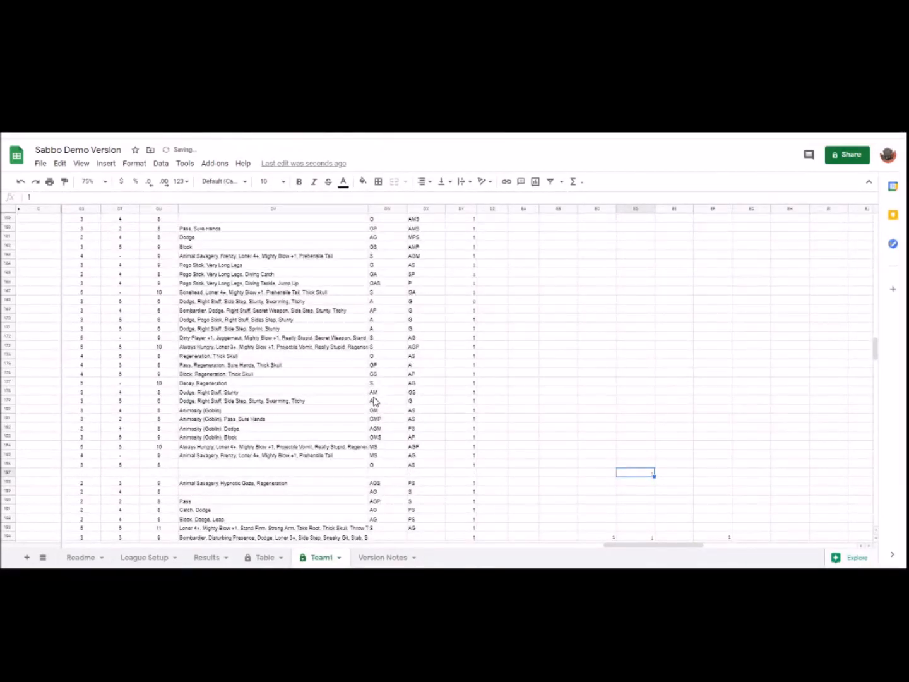
key(Left)
key(Left)
key(Left)
key(Left)
key(Left)
key(Left)
key(Left)
key(Left)
key(Left)
key(Left)
key(Left)
key(Left)
key(Left)
key(Left)
key(Left)
key(Left)
key(Left)
key(Left)
key(Left)
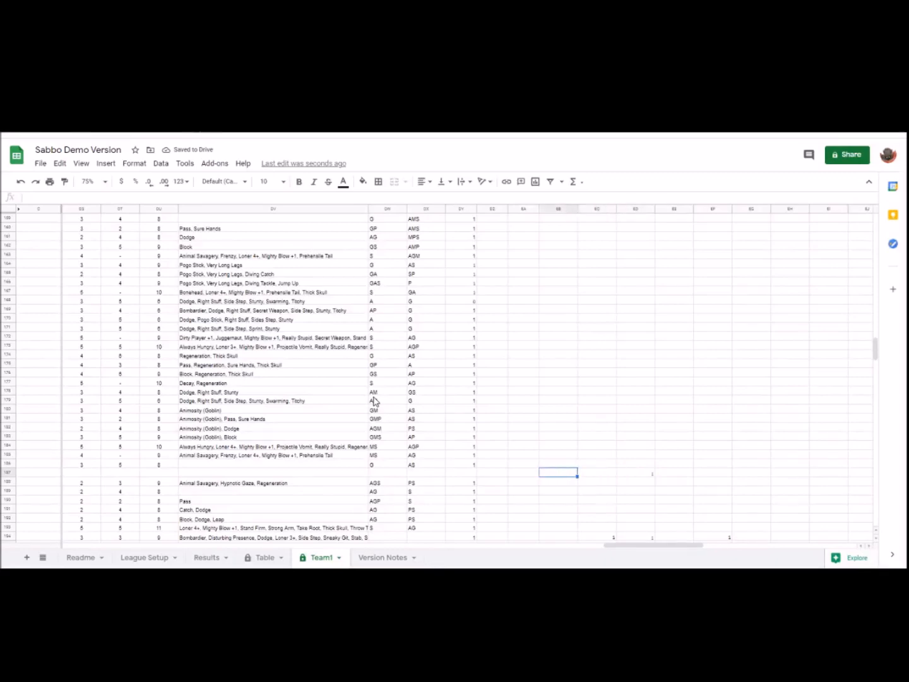
key(Right)
key(Right)
key(Right)
key(Right)
key(Right)
key(Right)
key(Right)
key(Right)
key(Right)
key(Right)
key(Right)
key(Right)
key(Right)
key(Right)
key(Right)
key(Right)
key(Right)
key(Right)
key(Right)
key(Right)
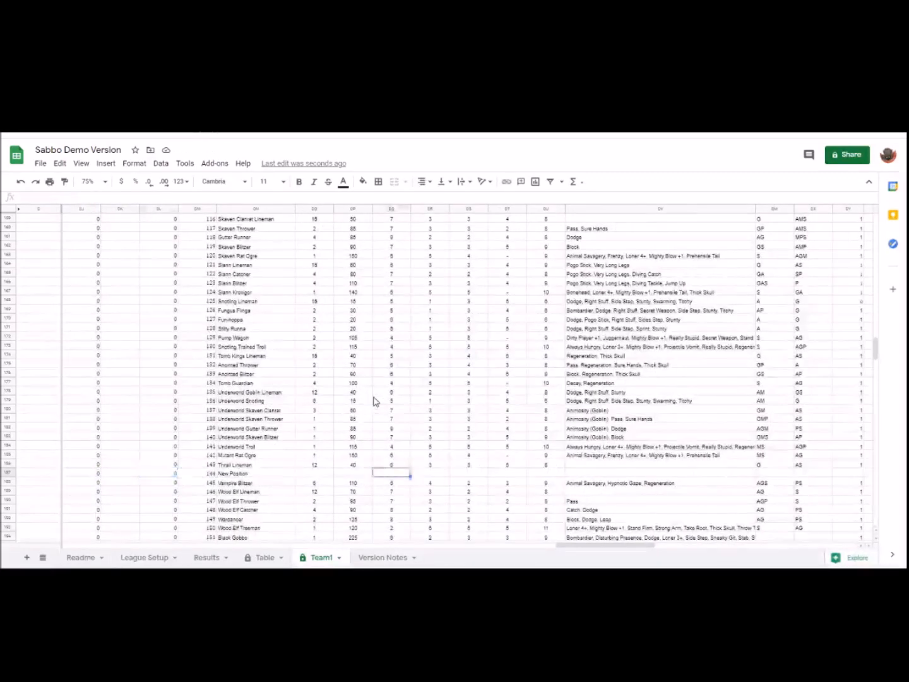
- Return from the New Position row to the race selection at the start of the Team1 sheet
key(Left)
key(Left)
key(Left)
key(Left)
key(Left)
key(Left)
key(Left)
key(Left)
key(Left)
key(Left)
key(Left)
key(Left)
key(Left)
key(Left)
key(Left)
key(Left)
key(Left)
key(Left)
key(Left)
key(Left)
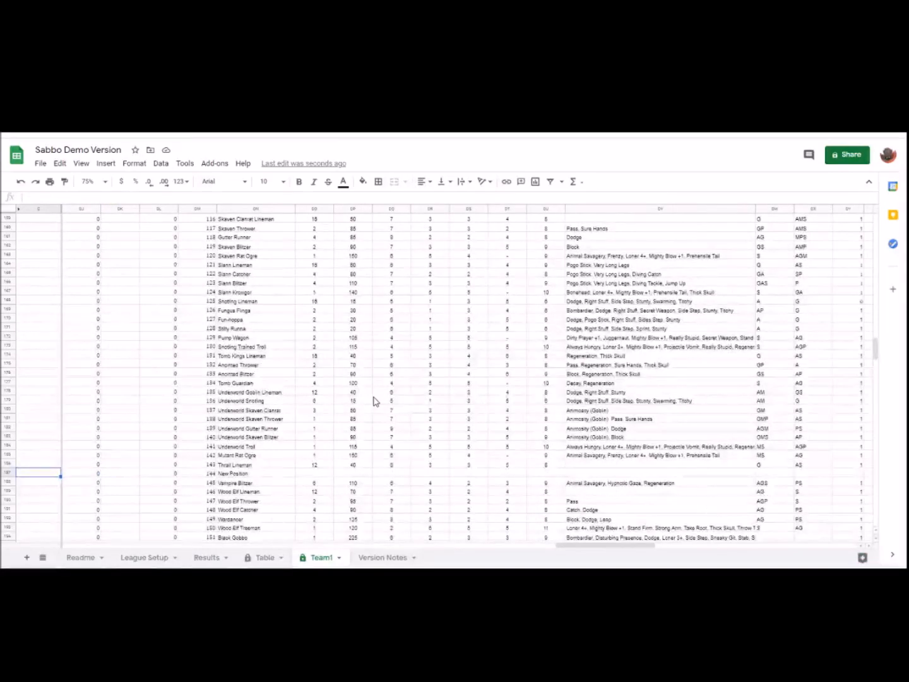
key(ctrl+Up)
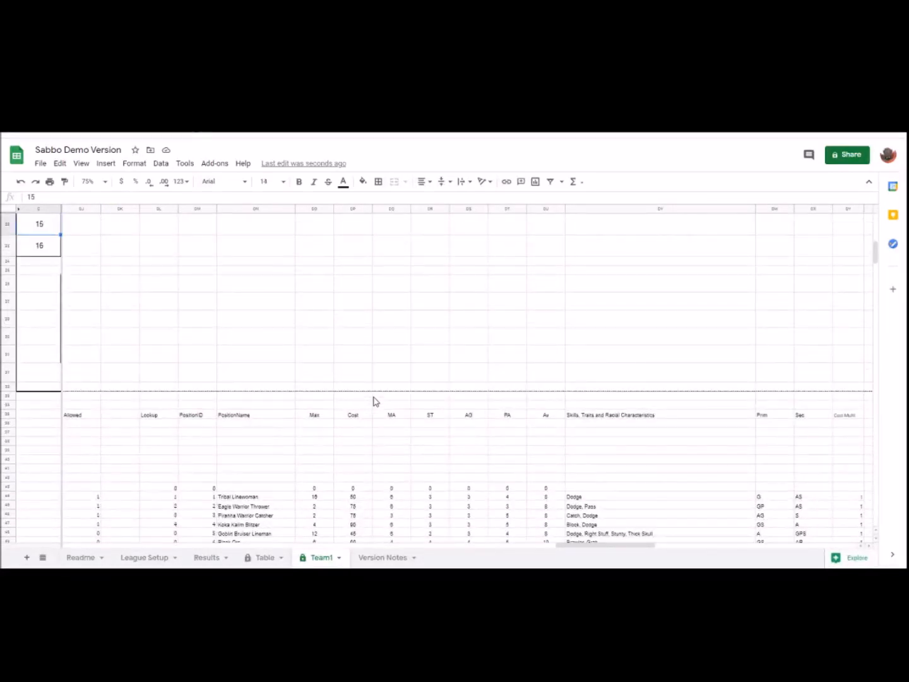
key(ctrl+Up)
key(ctrl+Up)
key(Right)
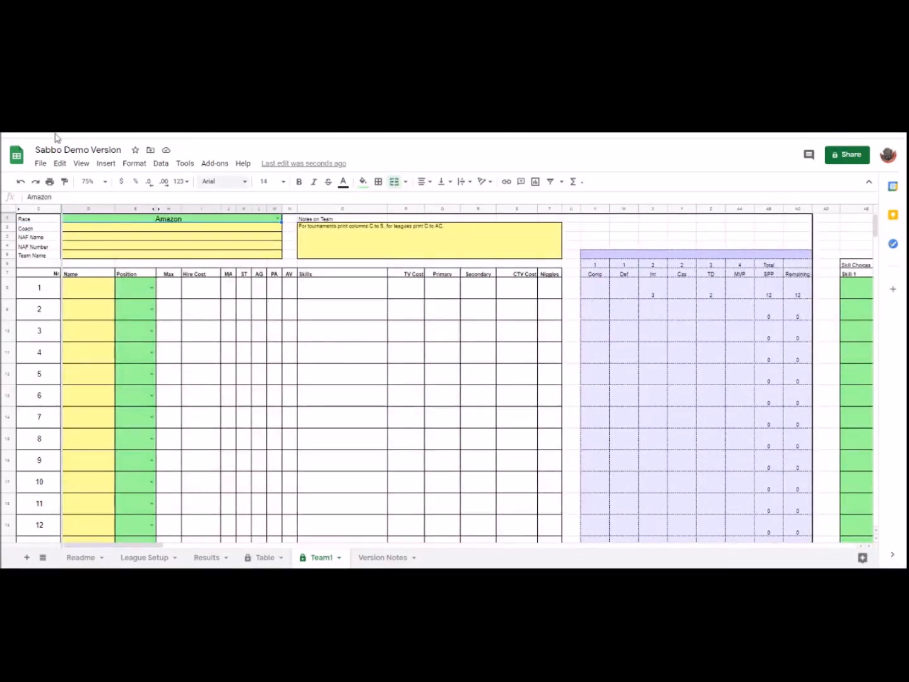
- Unhide the Lookups sheet
click(86, 166)
mouse_move(131, 293)
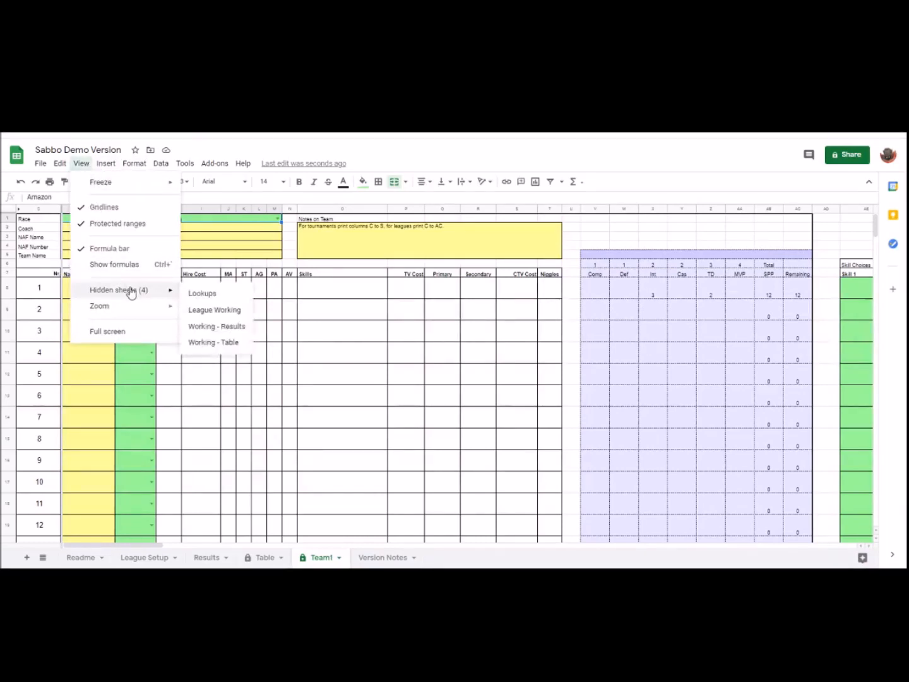
click(219, 294)
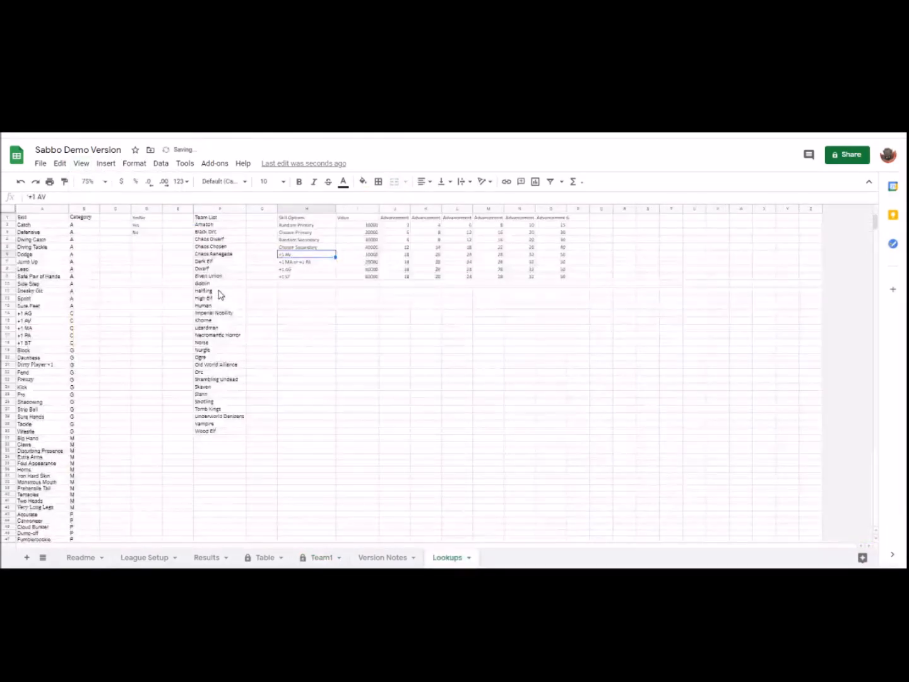
- Insert a cell above Norse in the Team List, shifting the rest down, and enter New Race in it
click(211, 313)
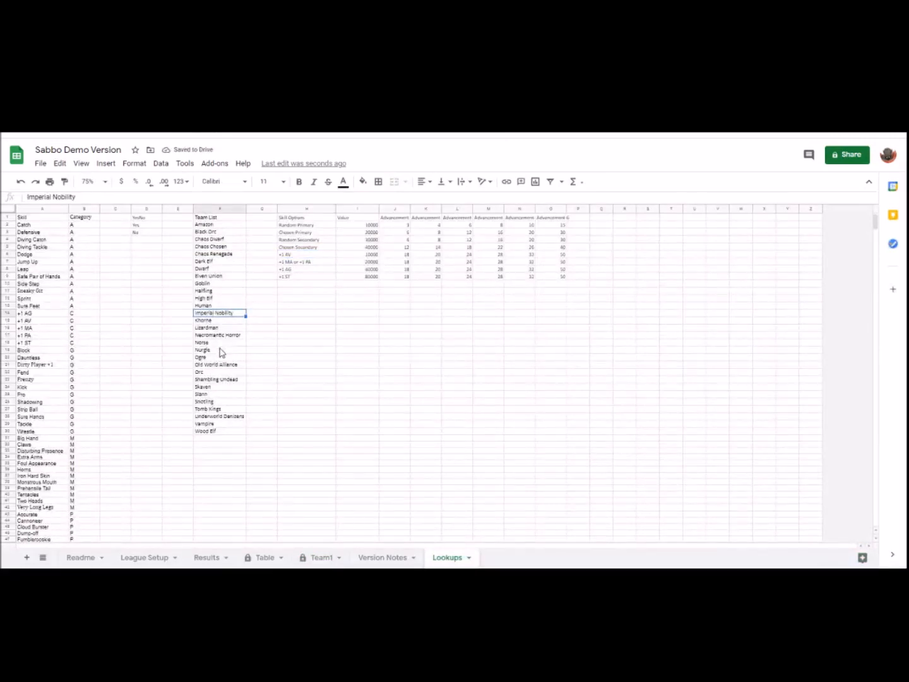
right_click(222, 344)
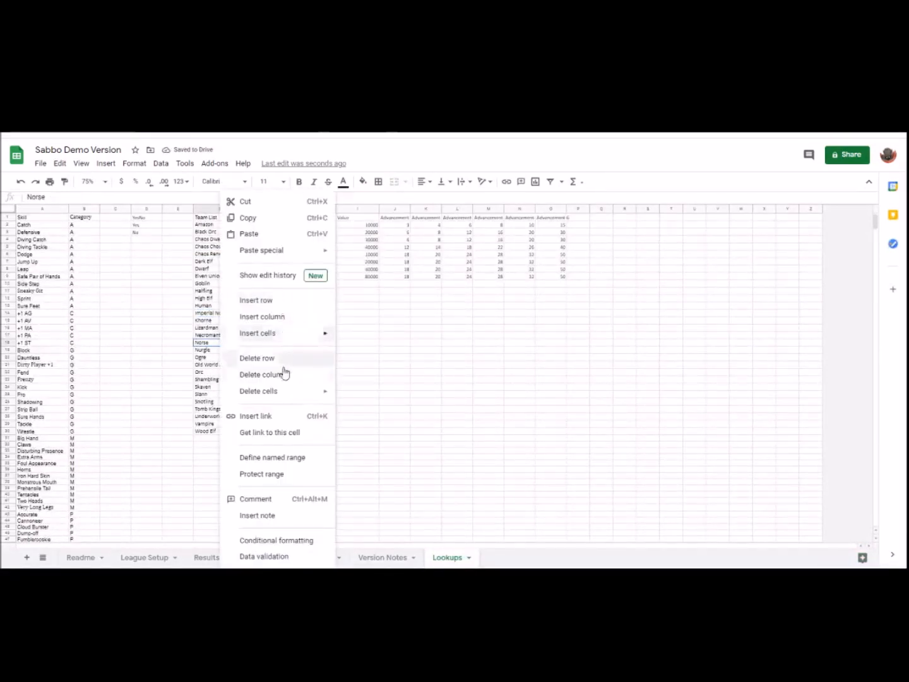
mouse_move(298, 333)
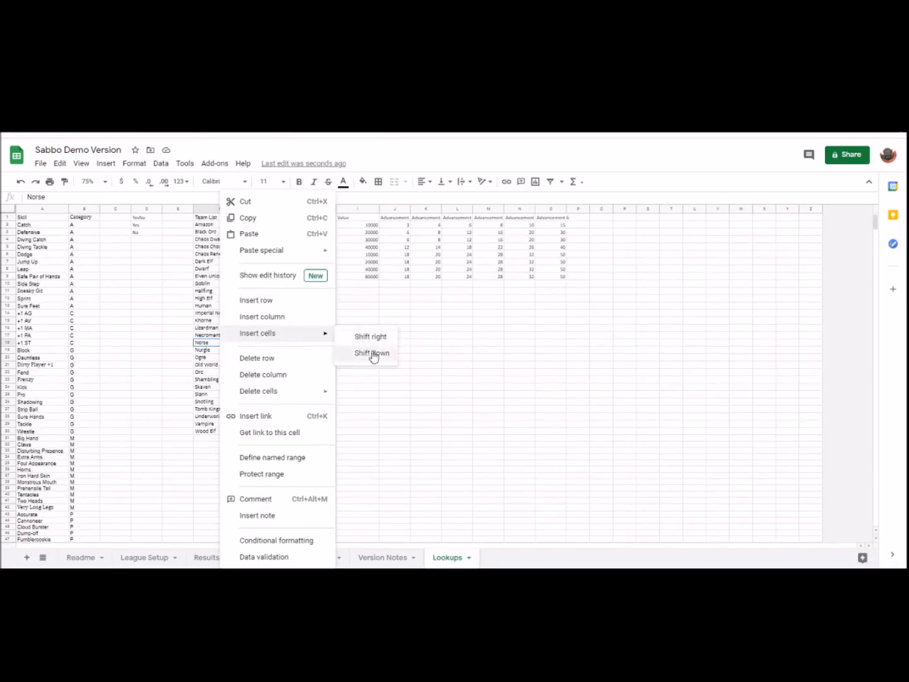
click(371, 353)
text(New Race)
key(Return)
- Look across from the Team List to the Skill column and back along the same row
key(Left)
key(Left)
key(Left)
key(Left)
key(Left)
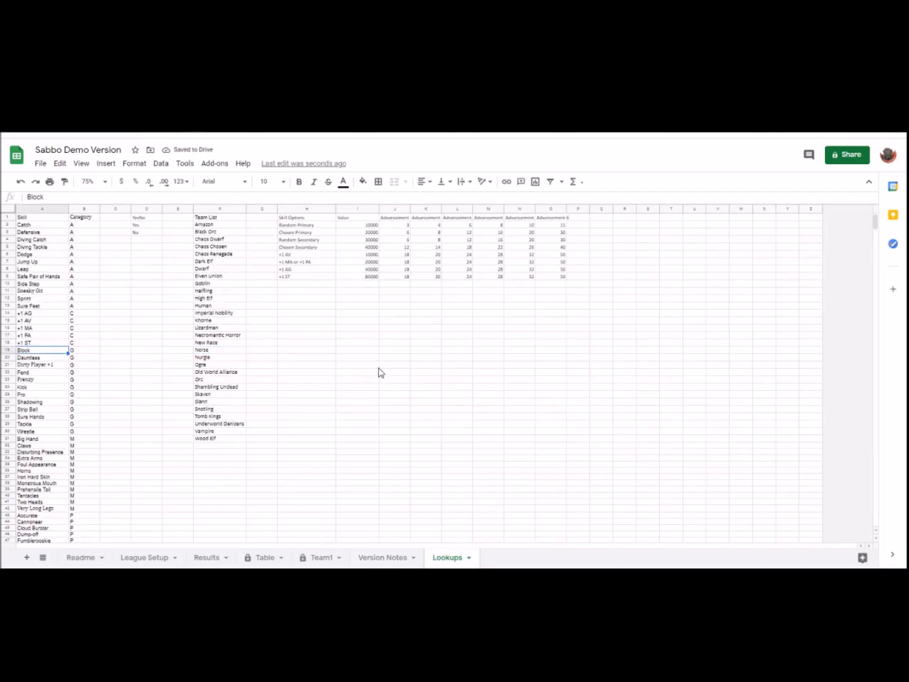
key(Right)
key(Right)
key(Right)
key(Right)
key(Right)
key(Right)
key(Right)
key(Right)
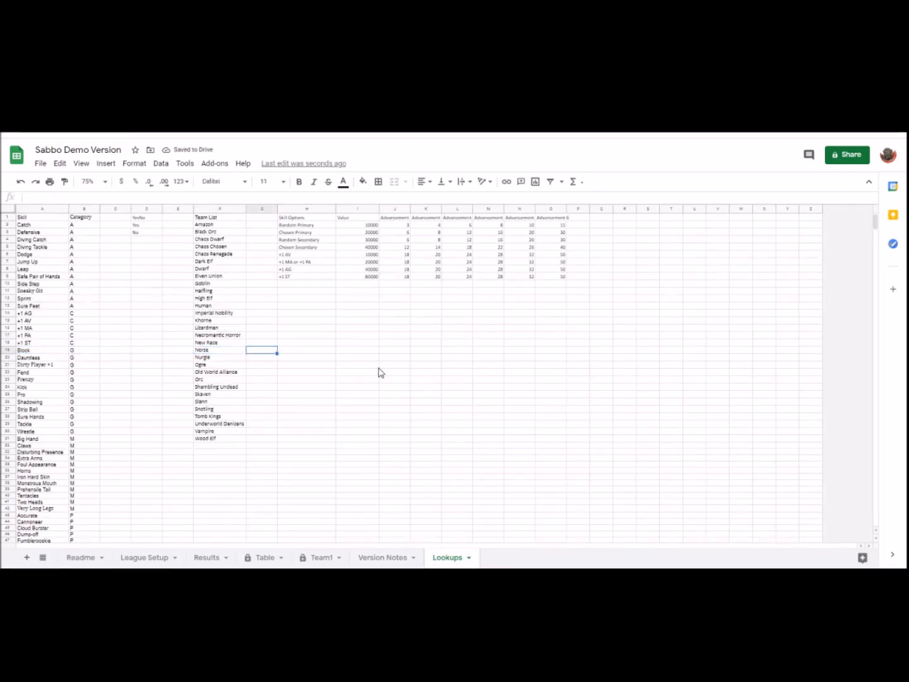
- Examine the skill options table with its values and advancement costs on the Lookups sheet
key(Up)
key(Up)
key(Up)
key(Up)
key(Up)
key(Up)
key(Up)
key(Up)
key(Up)
key(Up)
key(Up)
key(Right)
key(Right)
key(Right)
key(Up)
key(Up)
key(Left)
key(Right)
key(Right)
key(Right)
key(Left)
key(Left)
key(Left)
key(Left)
key(Right)
key(Right)
key(Right)
key(Right)
key(Right)
key(Right)
key(Left)
key(Left)
key(Left)
key(Left)
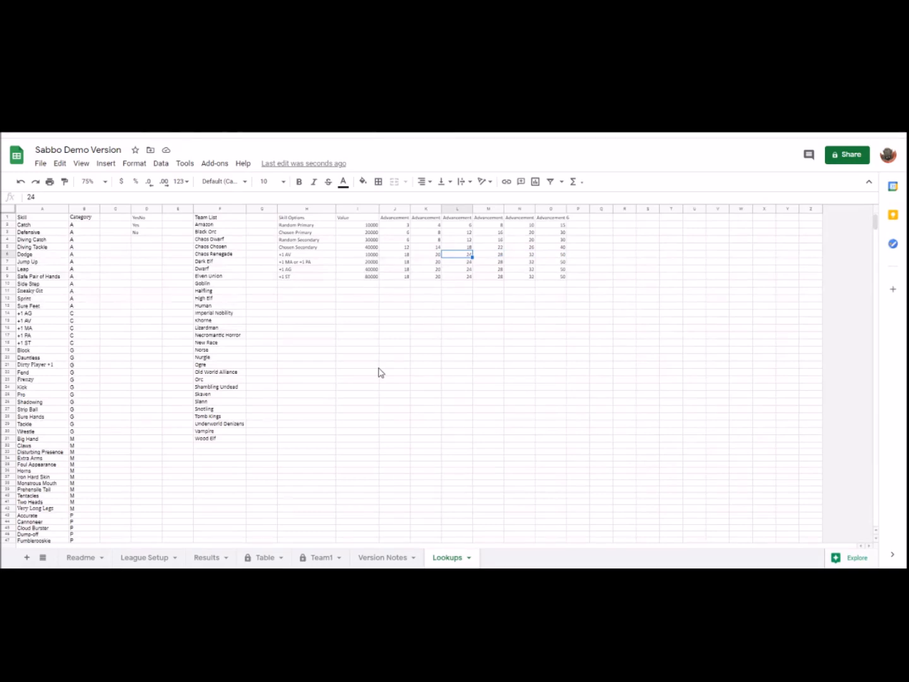
- Unhide the League Working sheet to examine its tie-break order multipliers, and hide it again
click(135, 166)
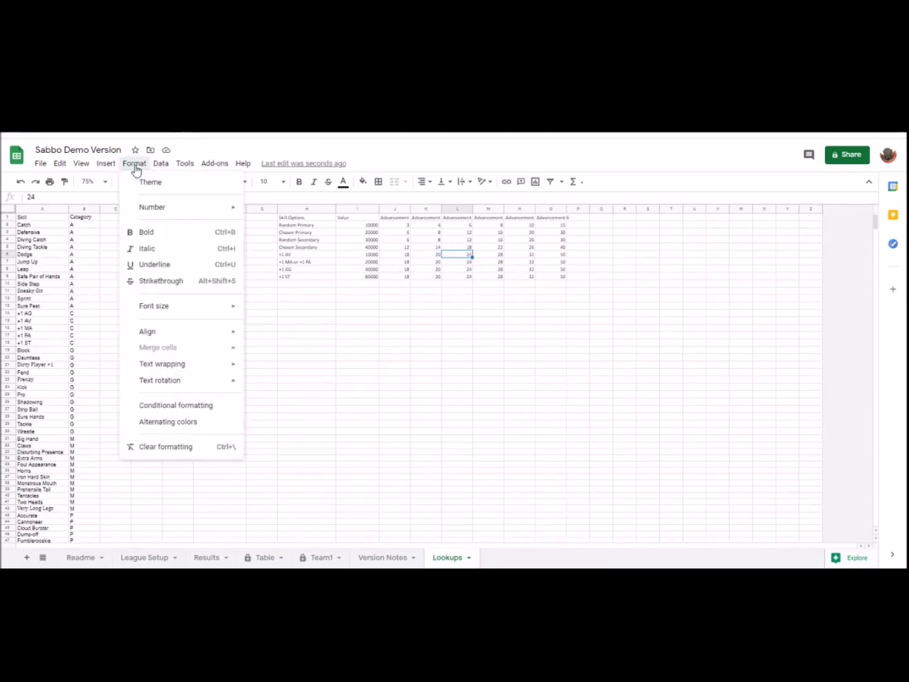
mouse_move(81, 166)
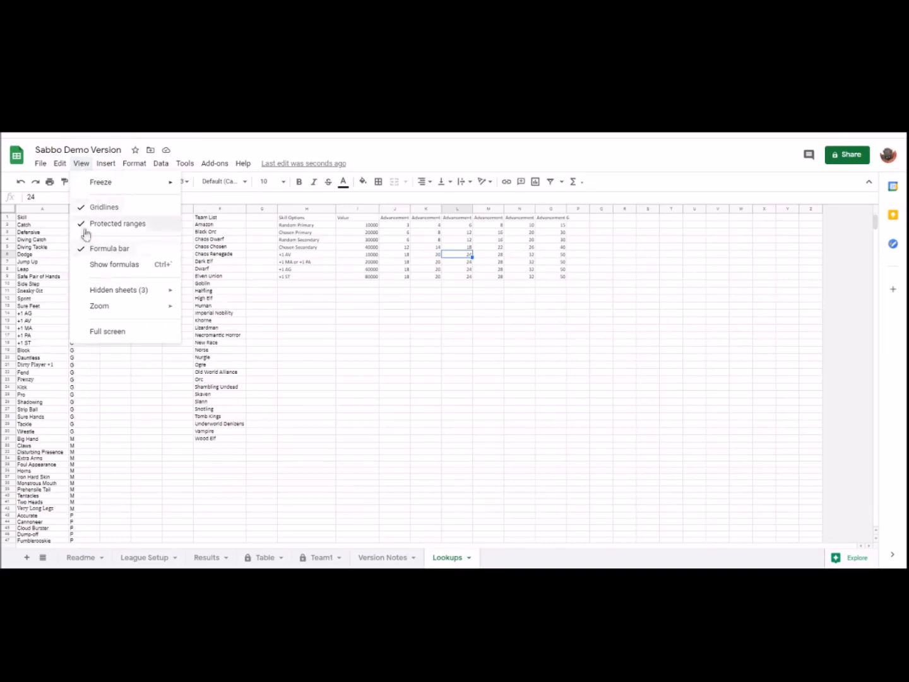
mouse_move(113, 294)
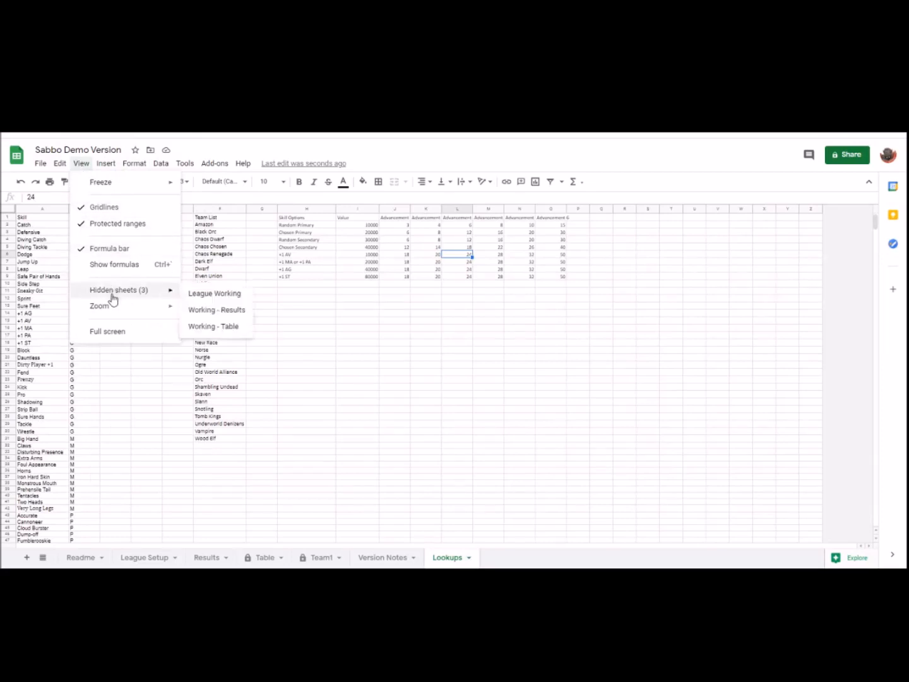
click(233, 299)
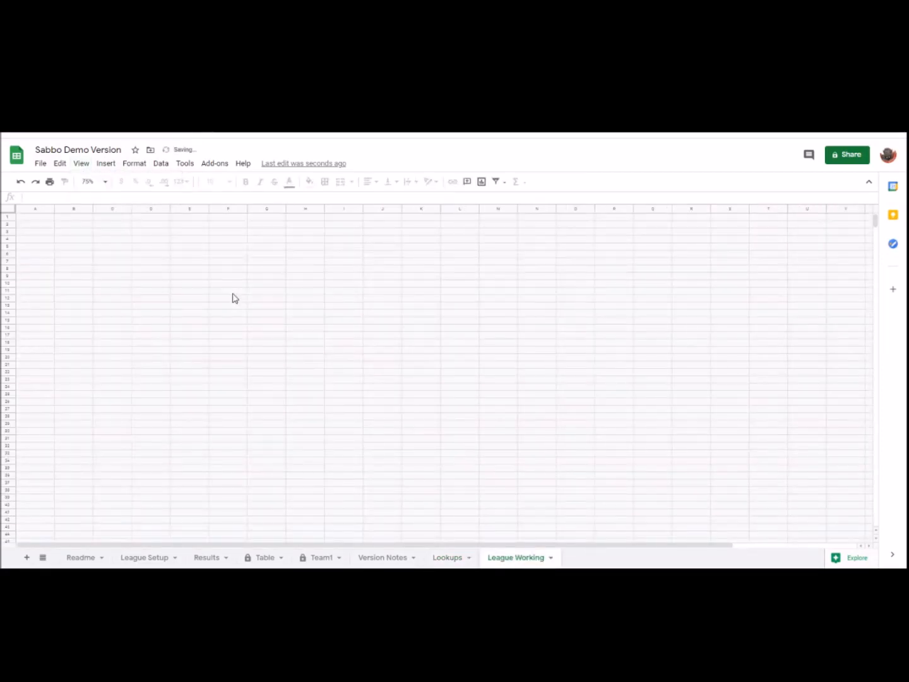
click(179, 242)
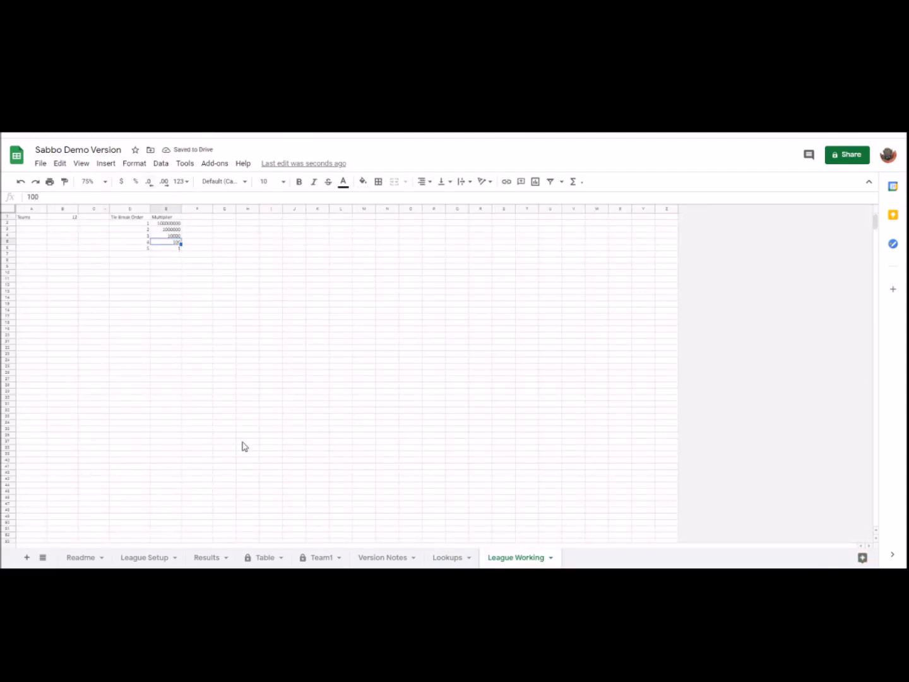
right_click(513, 560)
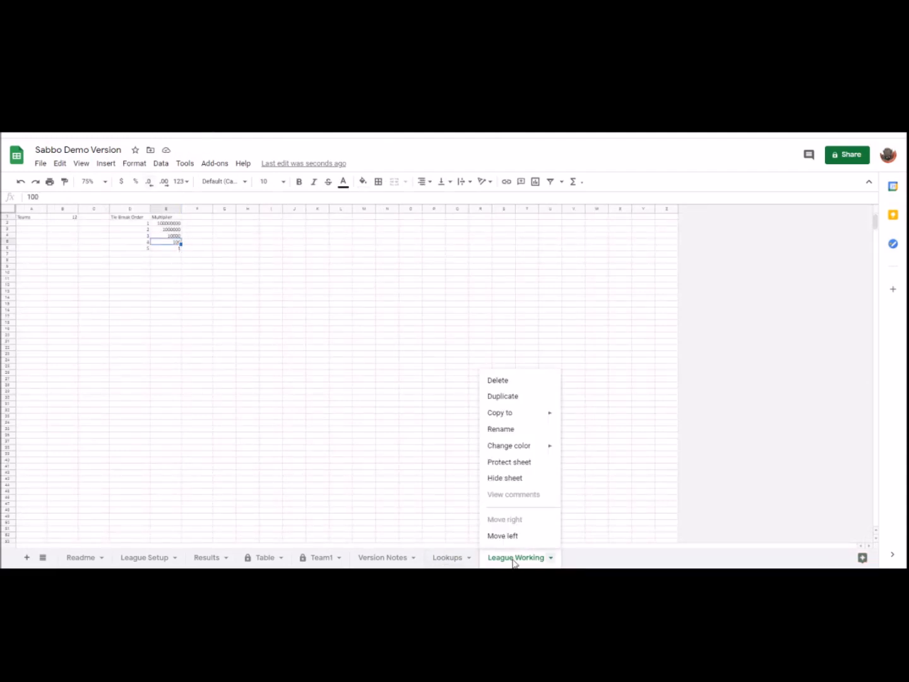
click(523, 480)
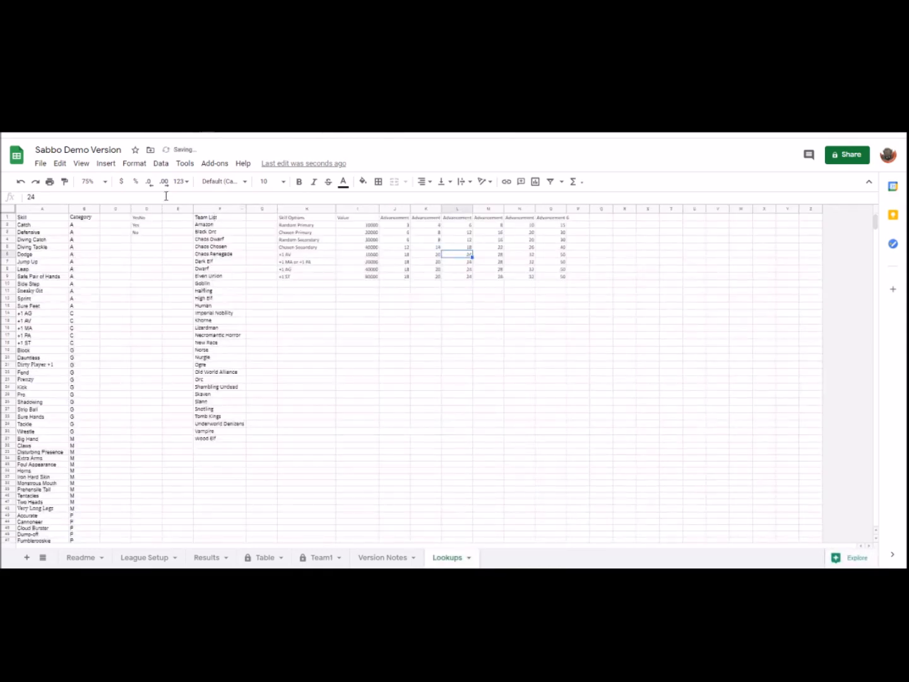
- Unhide the Working - Results sheet and inspect the formula in the Draw column for match 3
click(82, 162)
mouse_move(117, 291)
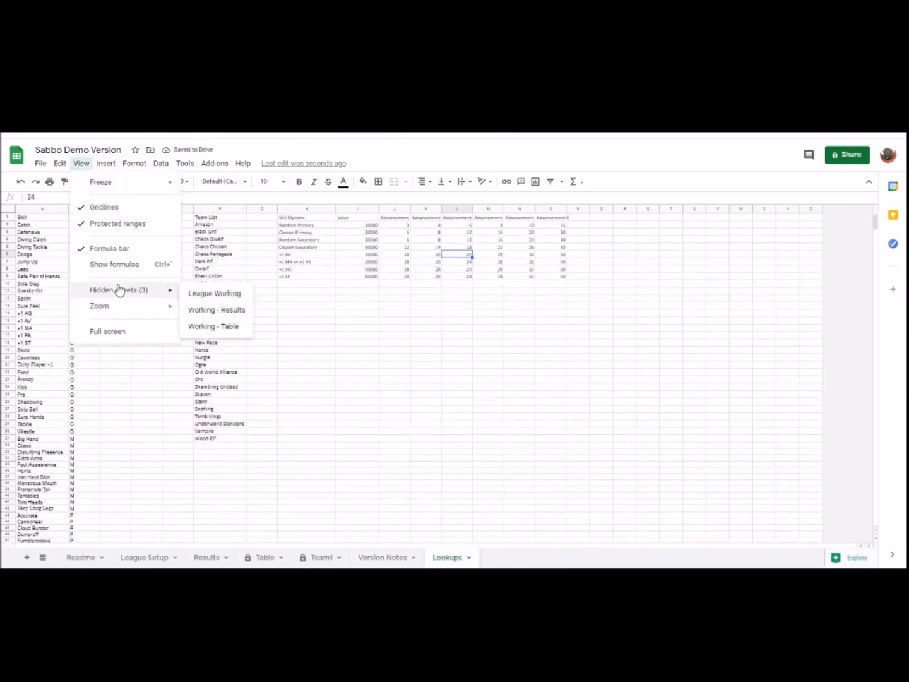
click(230, 310)
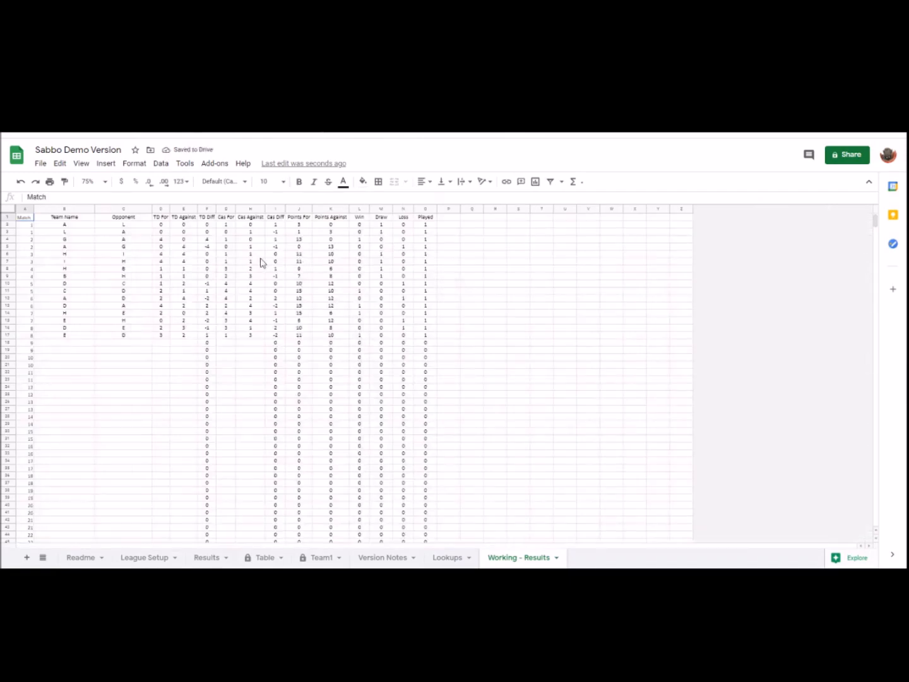
click(380, 261)
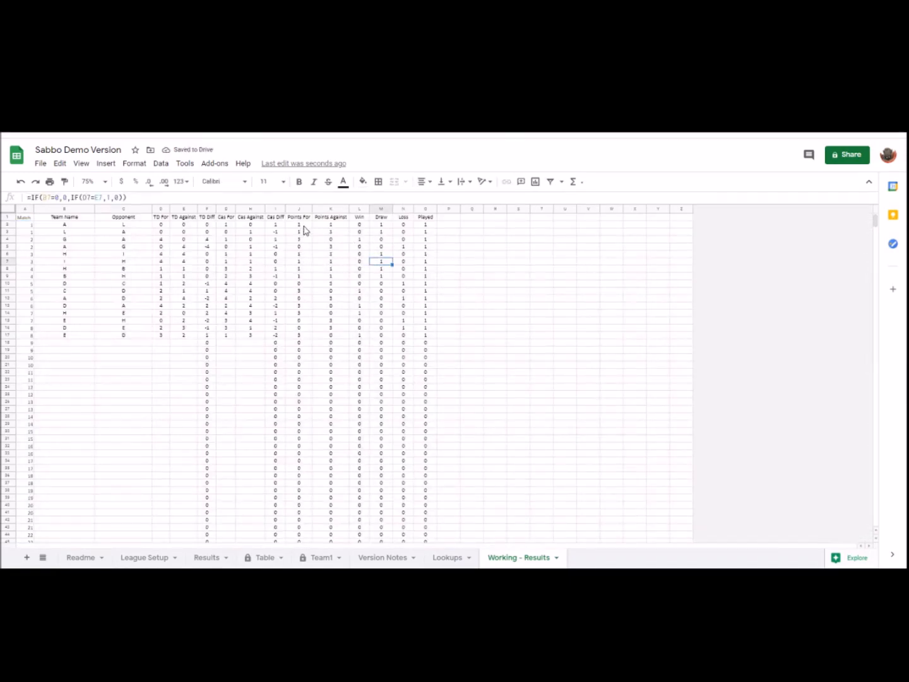
- Enlarge the formula bar and examine how the first Points For formula uses the League Setup values
click(301, 225)
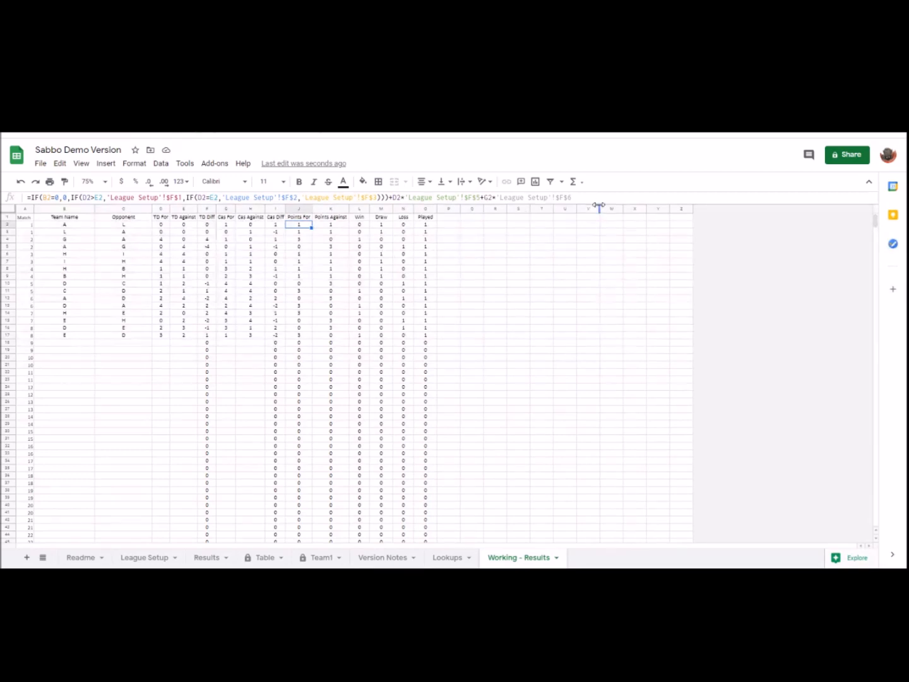
drag(594, 201, 595, 253)
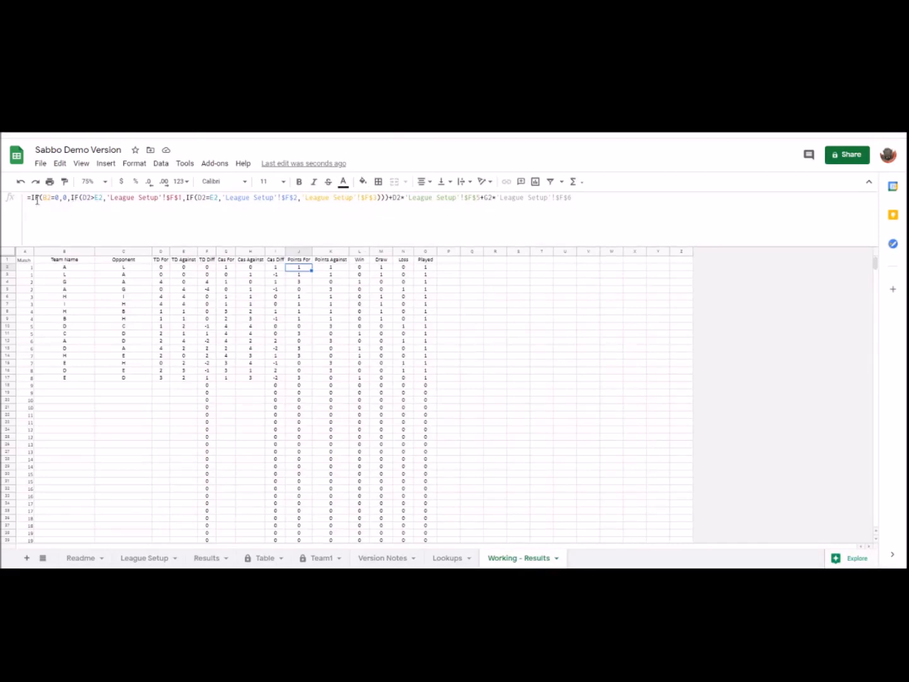
click(101, 199)
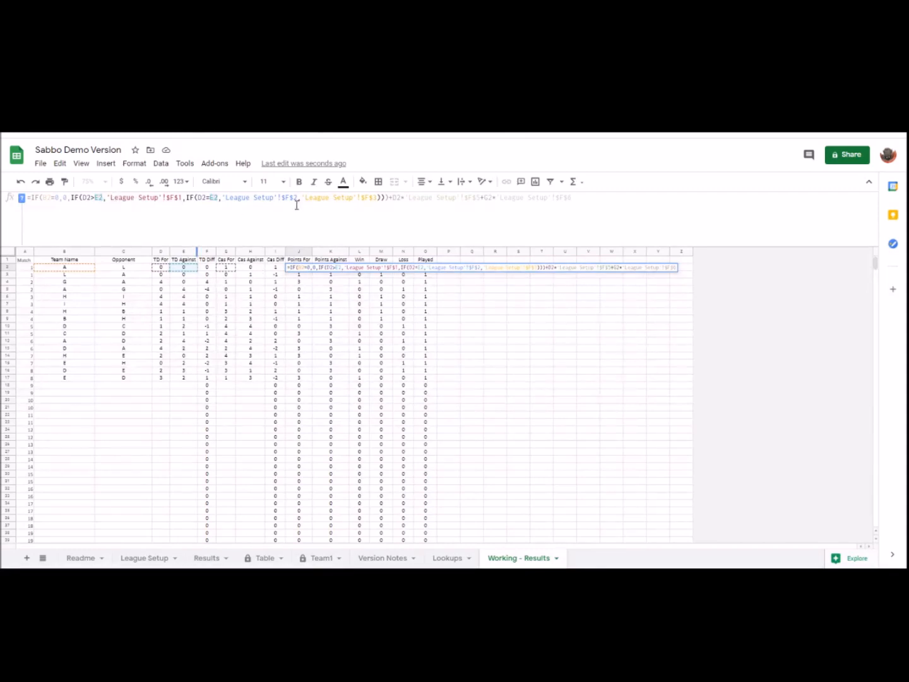
click(260, 200)
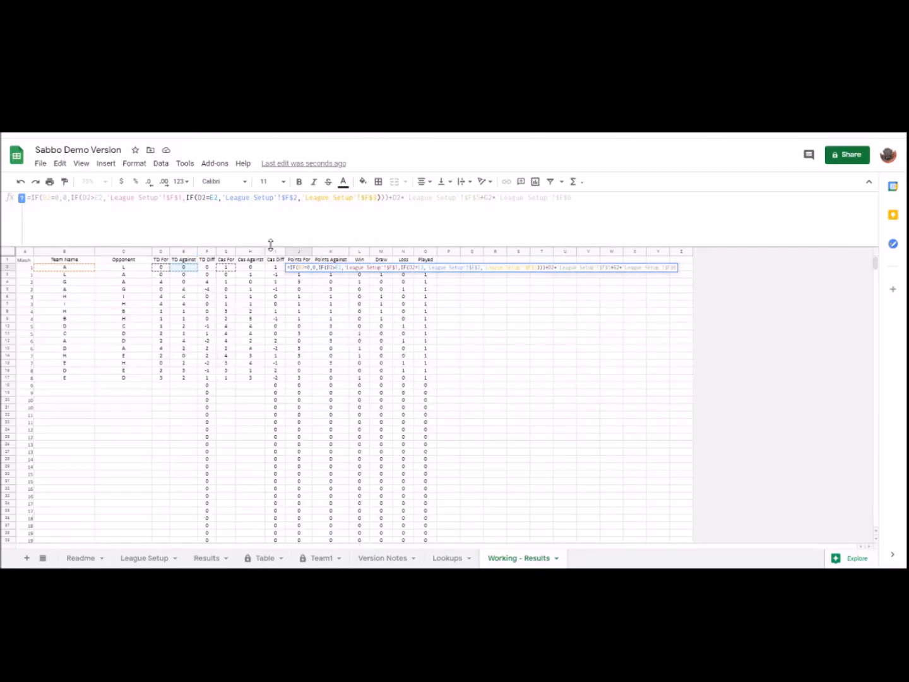
key(Escape)
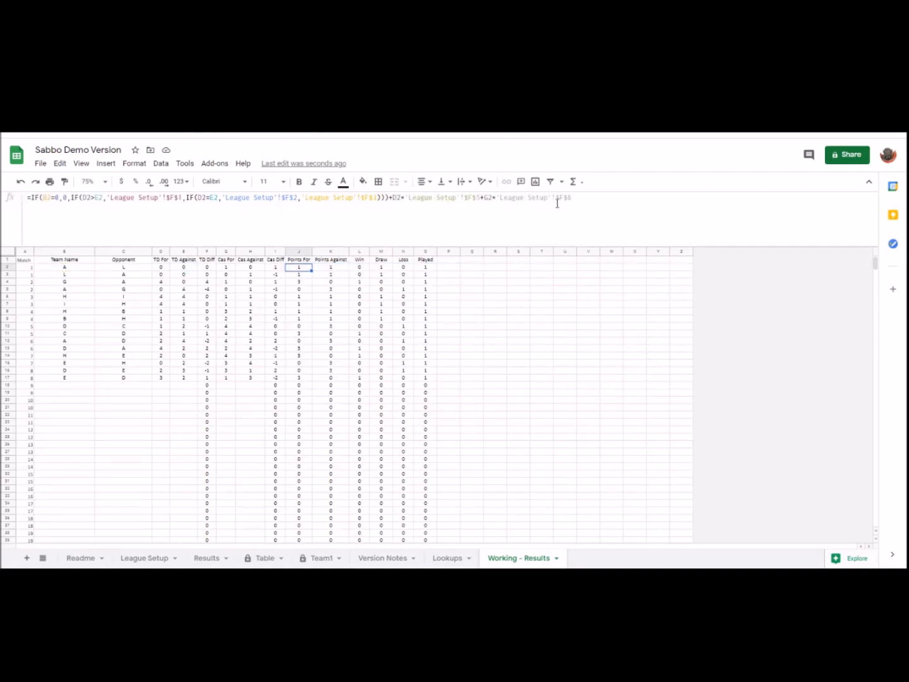
click(597, 201)
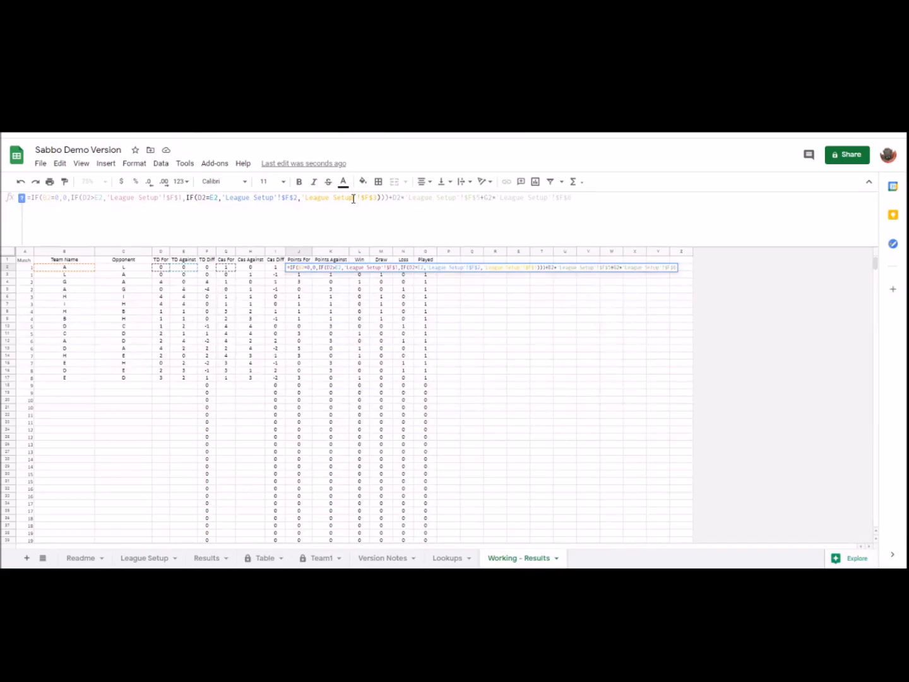
click(353, 197)
key(Escape)
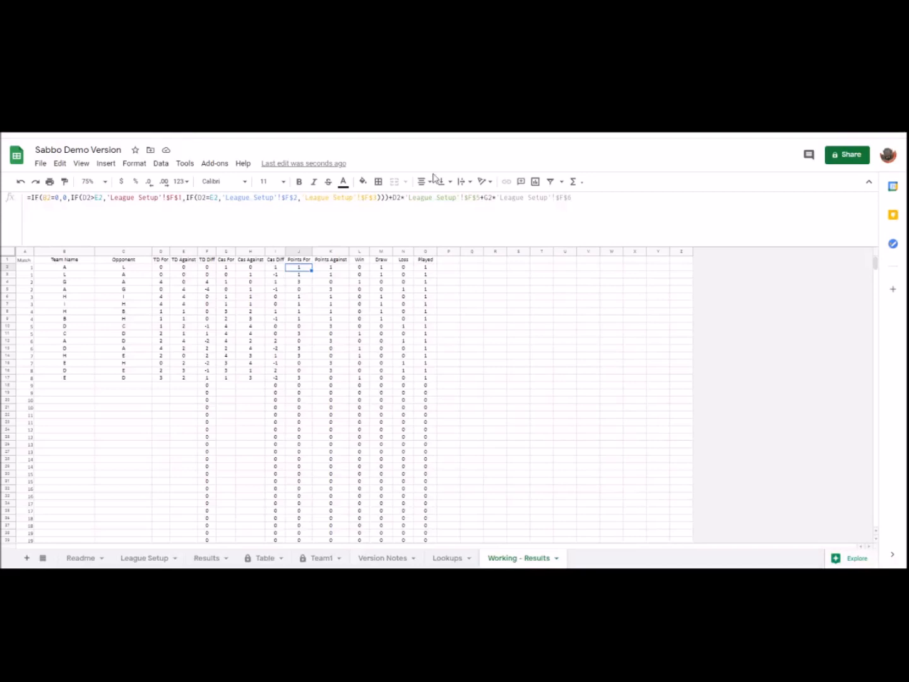
click(582, 202)
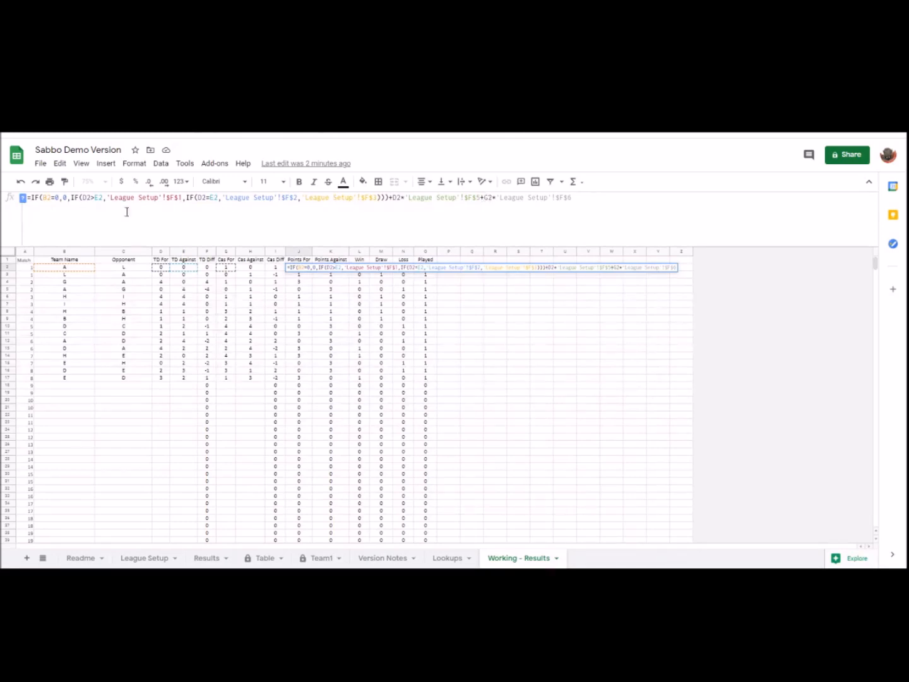
key(Escape)
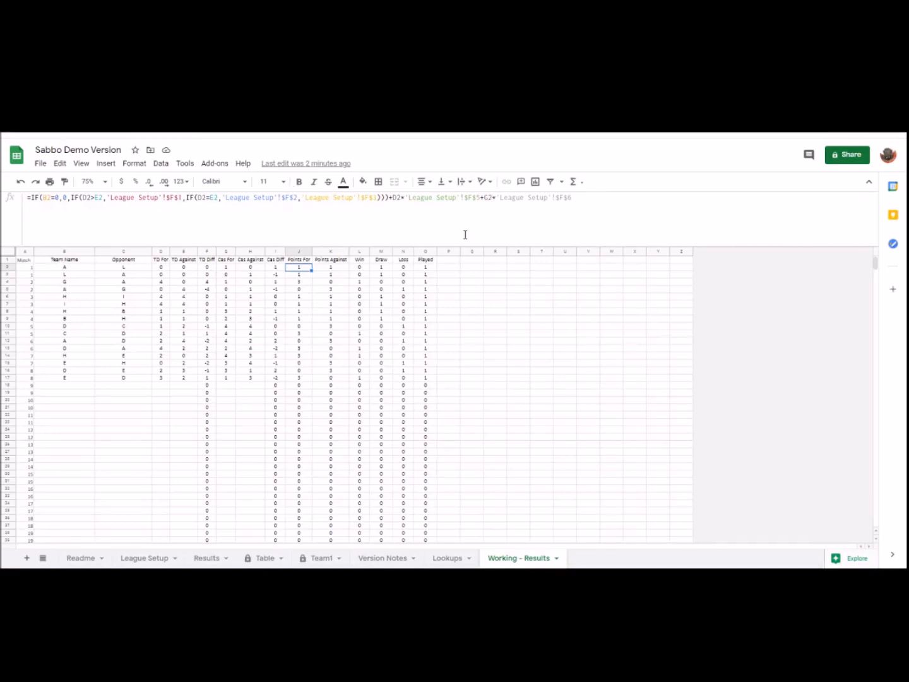
- Compare the Points Against and Points For formulas on the Working - Results sheet
click(334, 272)
click(301, 273)
click(321, 273)
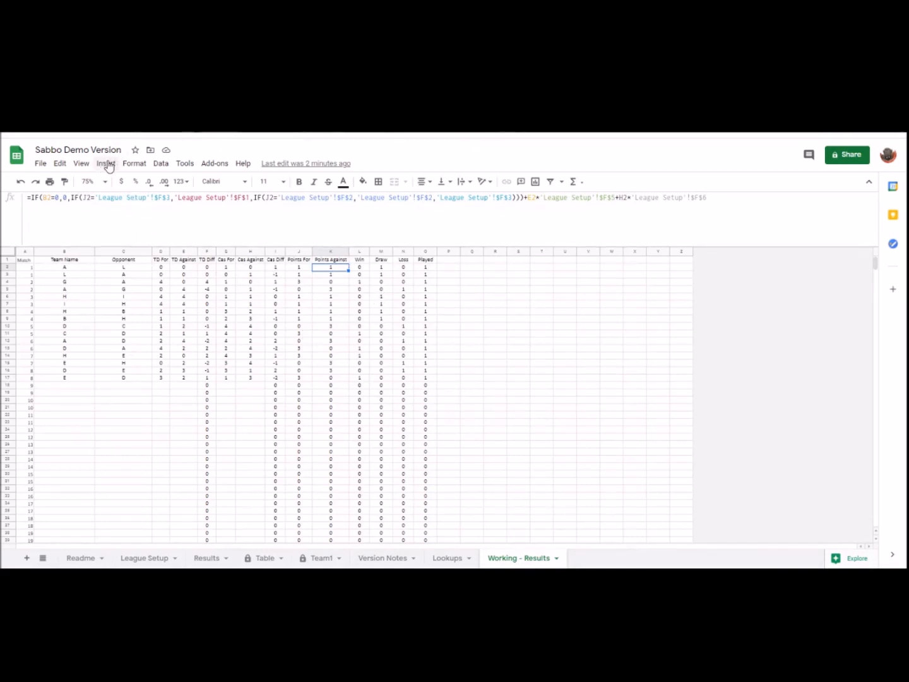
- Unhide the Working - Table sheet and review its team rankings and points columns
click(82, 164)
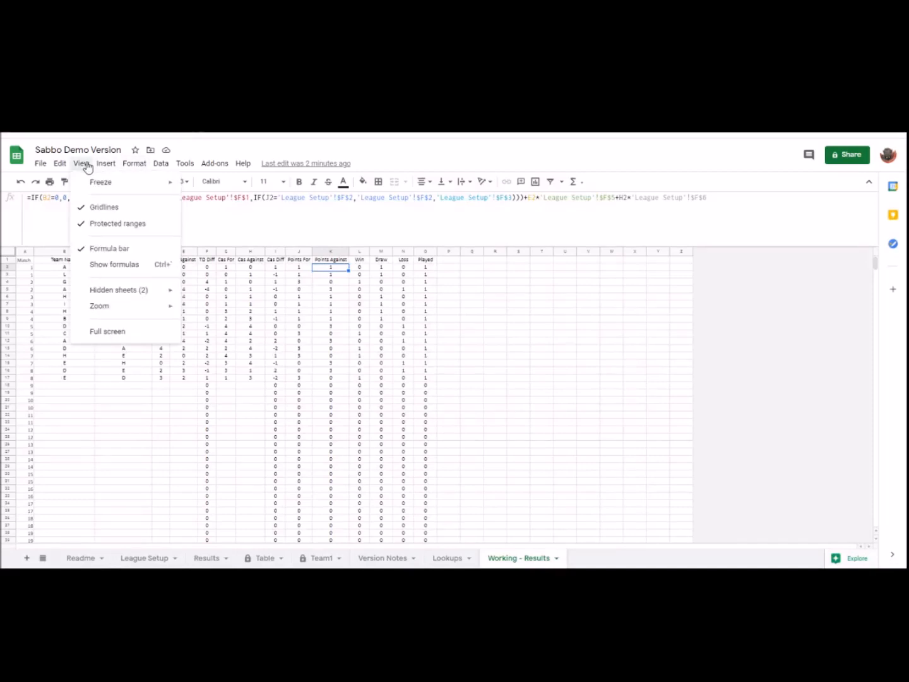
mouse_move(139, 291)
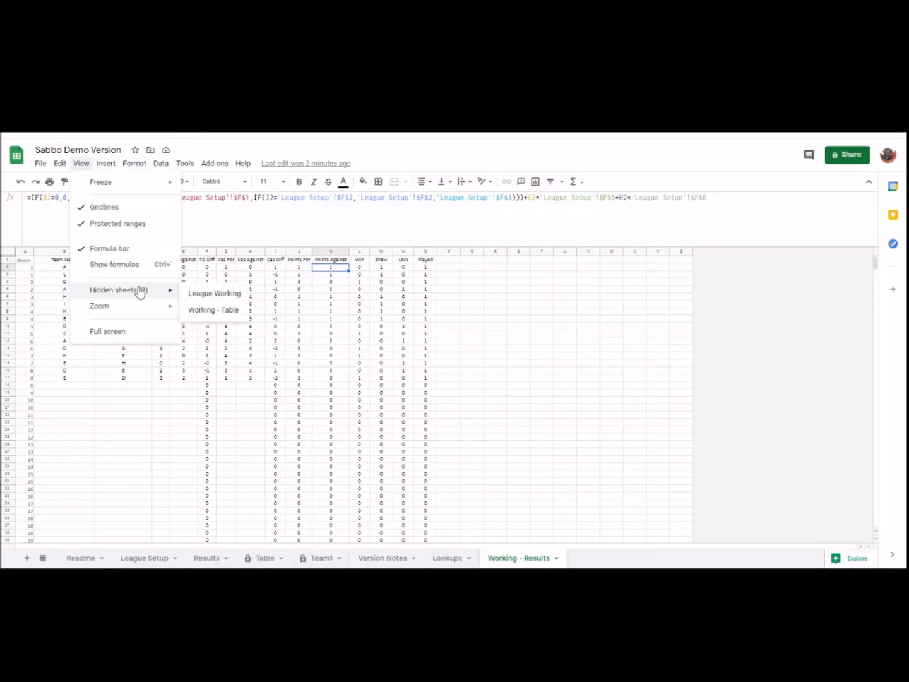
click(217, 309)
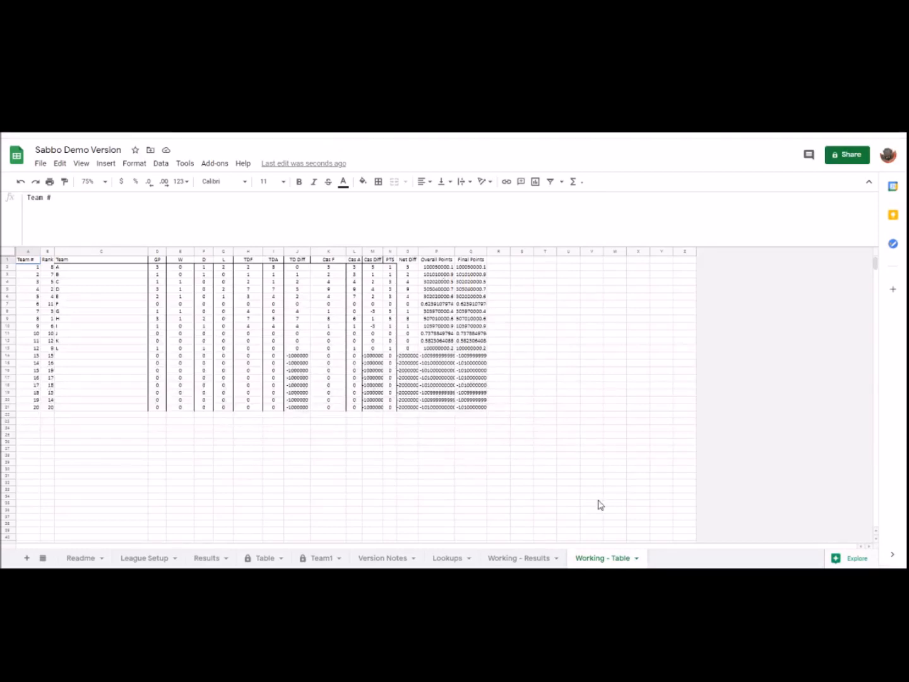
- Hide the Lookups, Working - Results and Working - Table sheets
click(455, 560)
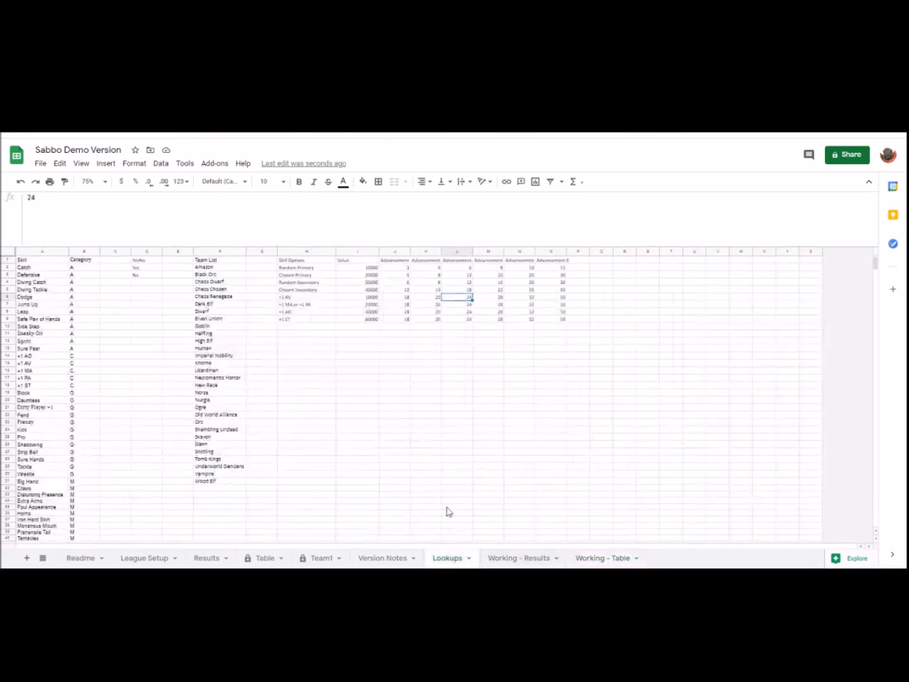
right_click(455, 562)
click(467, 480)
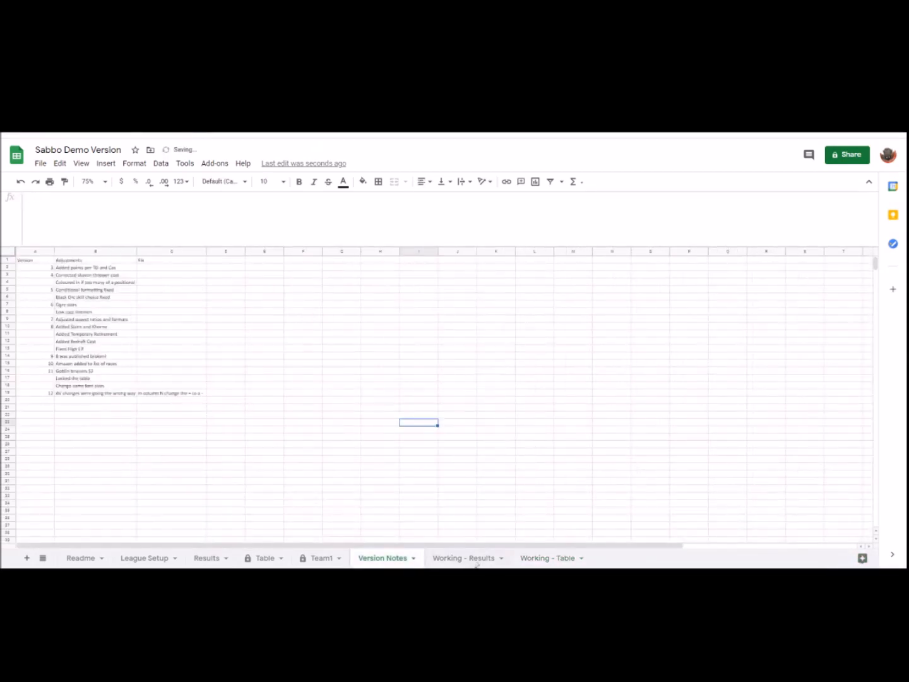
right_click(463, 562)
click(470, 480)
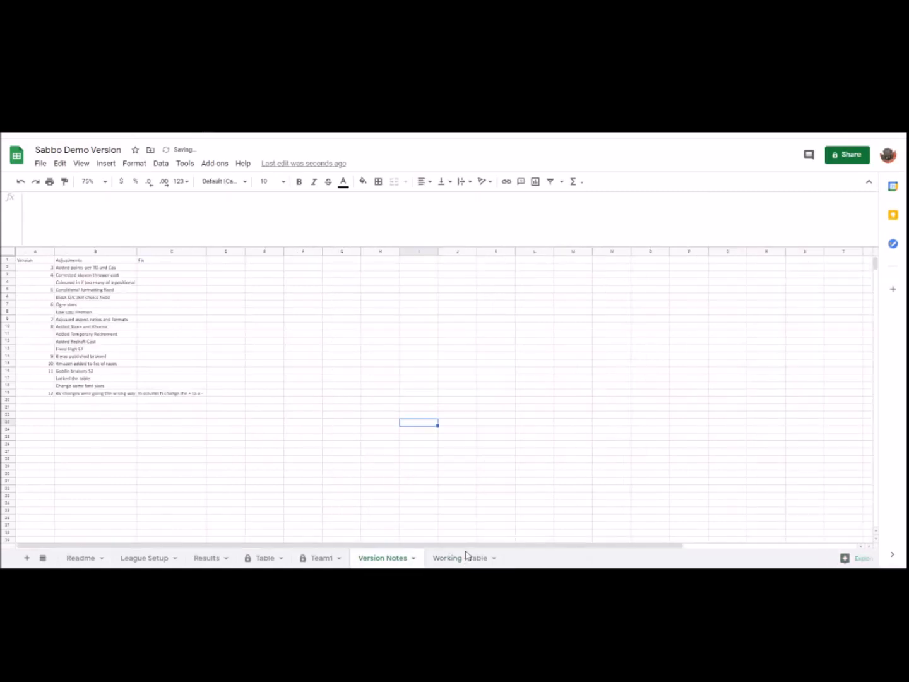
right_click(457, 560)
click(470, 480)
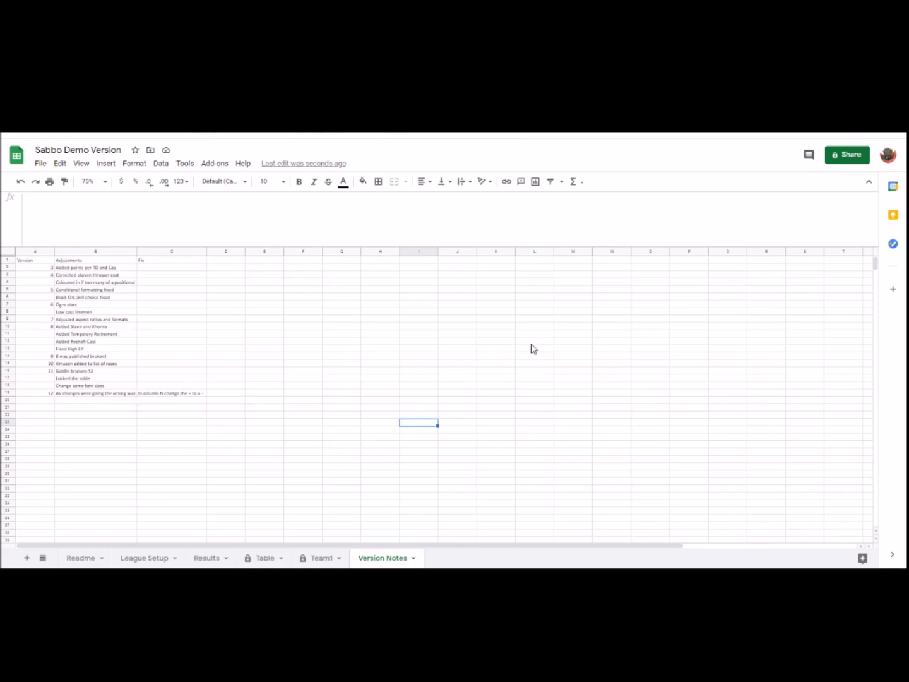
- Read the last adjustment in the Version Notes about AV changes and its fix
click(111, 394)
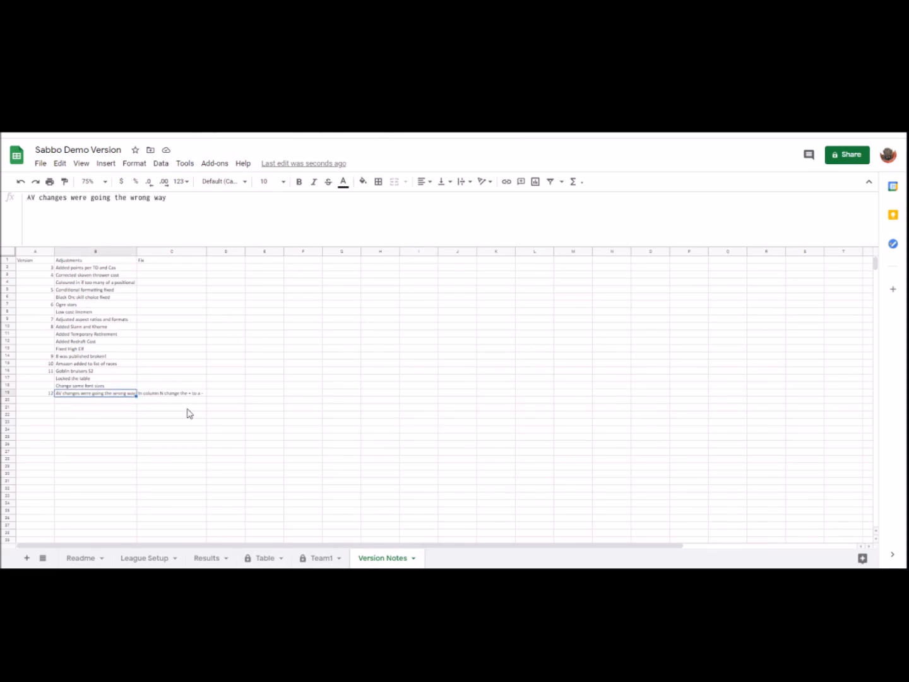
click(176, 396)
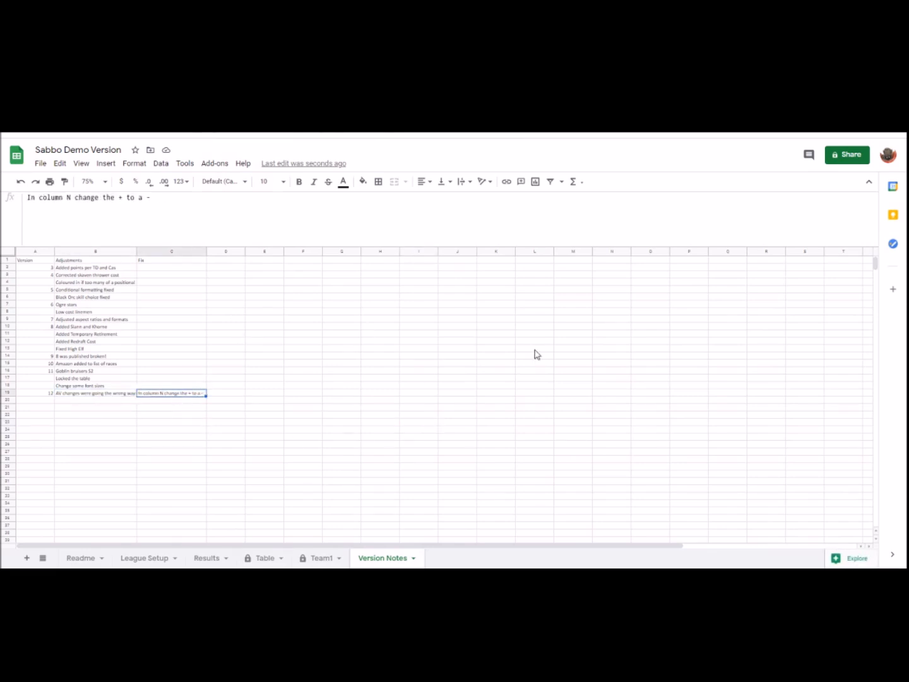